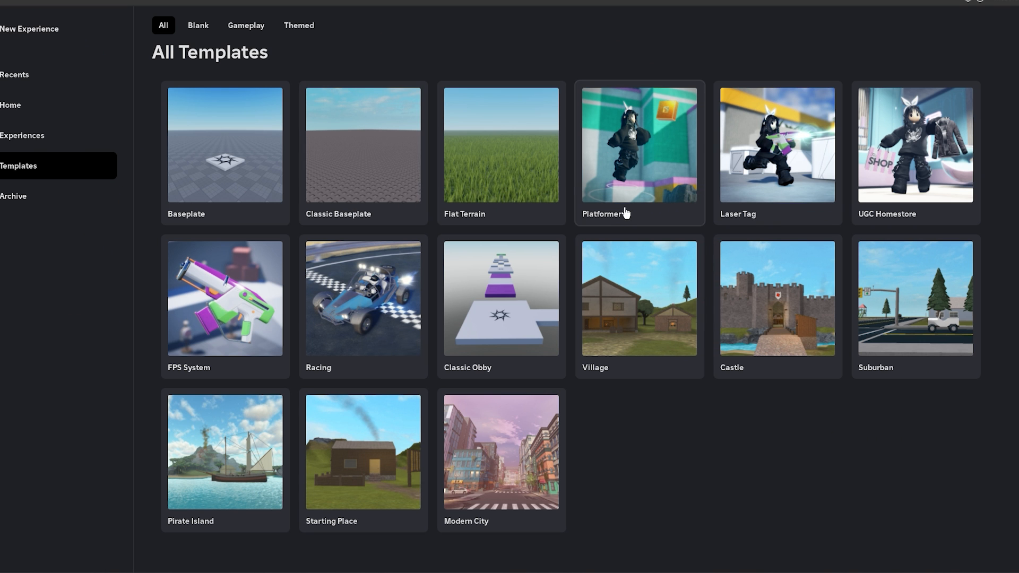
Step: Create a new place from the Baseplate template and enable the Team Create window
{"action": "left_click", "coordinate": [510, 290]}
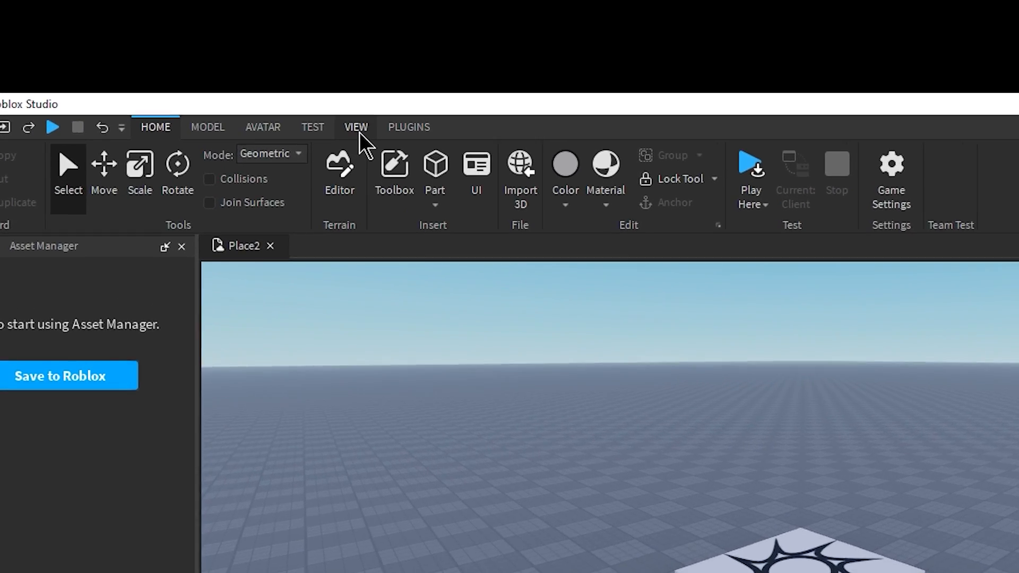
{"action": "left_click", "coordinate": [222, 2]}
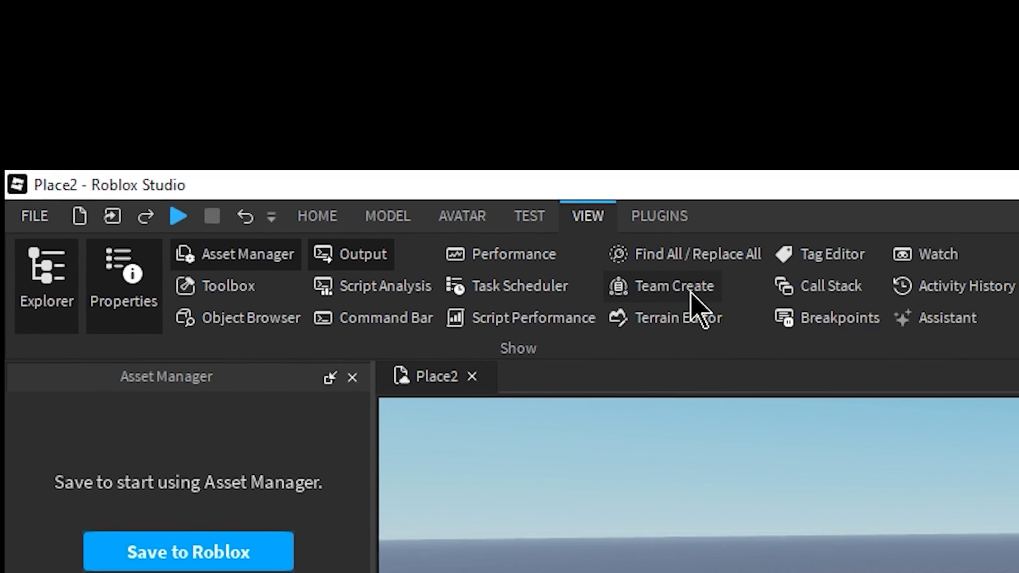
{"action": "left_click", "coordinate": [512, 292]}
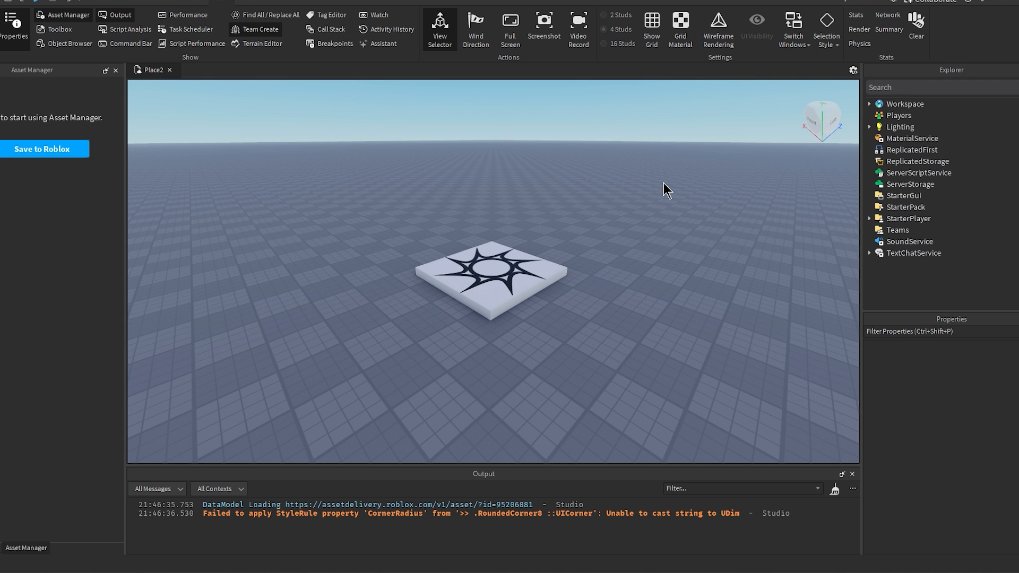
Step: Look around the spawn location by rotating the camera and flying it forwards, backwards and sideways
{"action": "right_click_drag", "start_coordinate": [614, 266], "coordinate": [587, 208]}
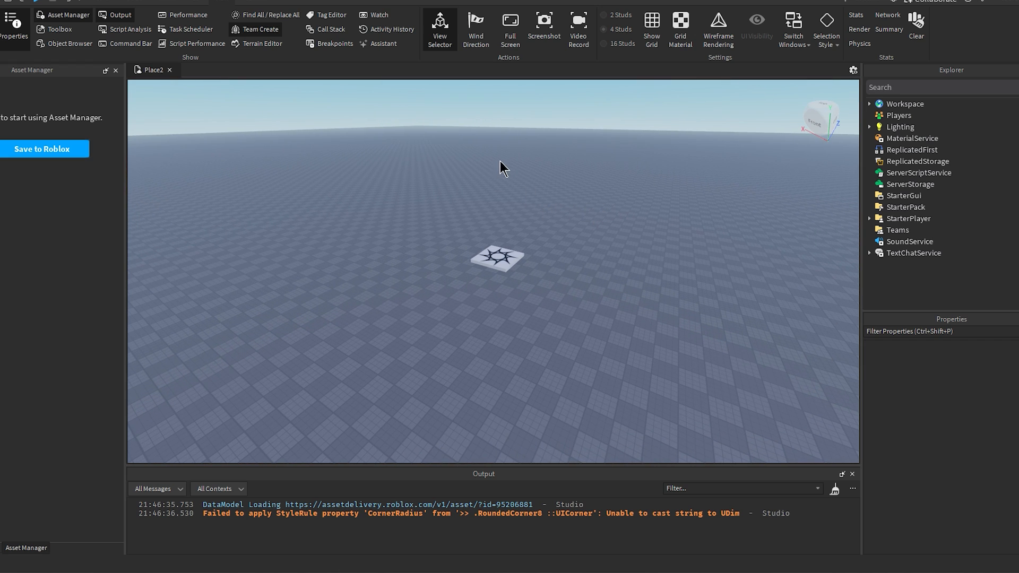
{"action": "right_click_drag", "start_coordinate": [500, 161], "coordinate": [539, 250]}
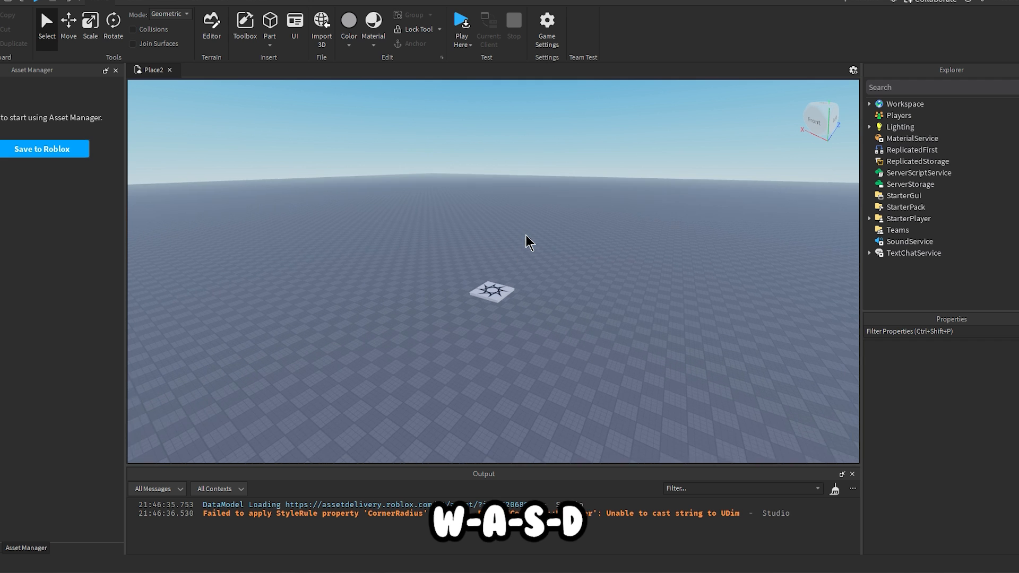
{"action": "key", "text": "w"}
{"action": "key", "text": "a"}
{"action": "key", "text": "s"}
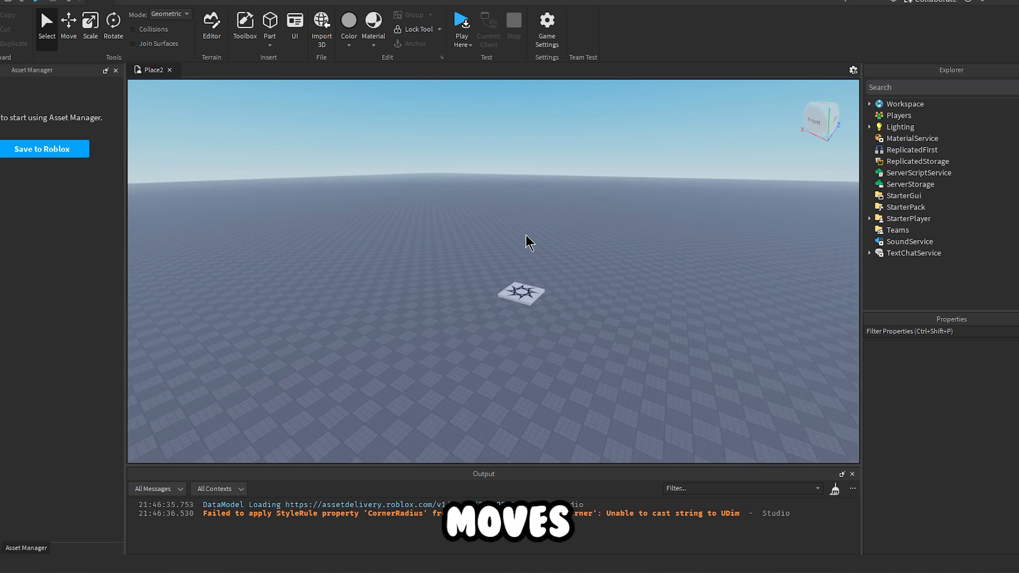
{"action": "key", "text": "d"}
{"action": "key", "text": "a"}
{"action": "key", "text": "w"}
{"action": "key", "text": "d"}
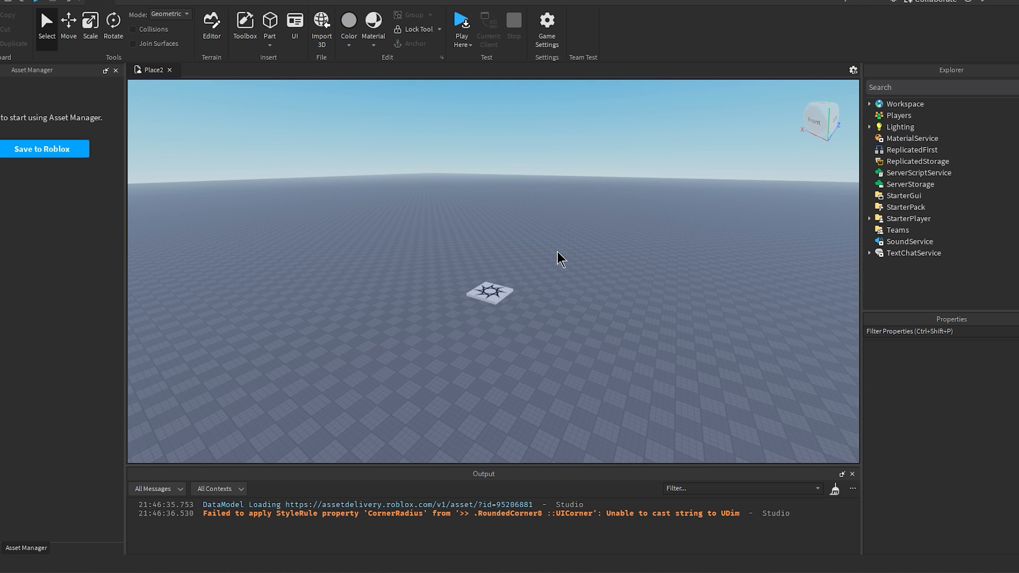
{"action": "right_click_drag", "start_coordinate": [556, 250], "coordinate": [555, 250]}
{"action": "key", "text": "w"}
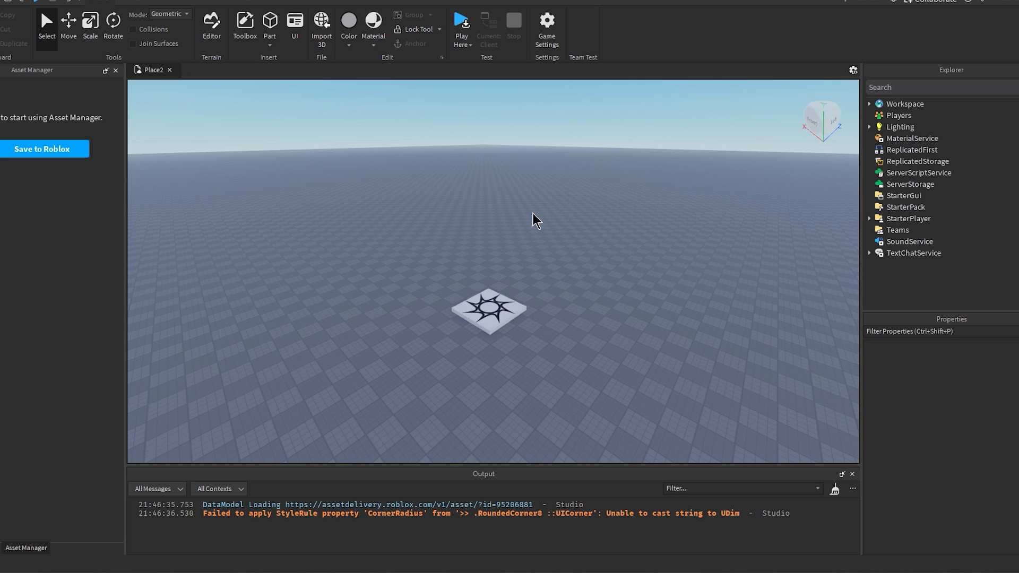
Step: Insert a block part into the workspace and focus the camera on it
{"action": "left_click", "coordinate": [270, 46]}
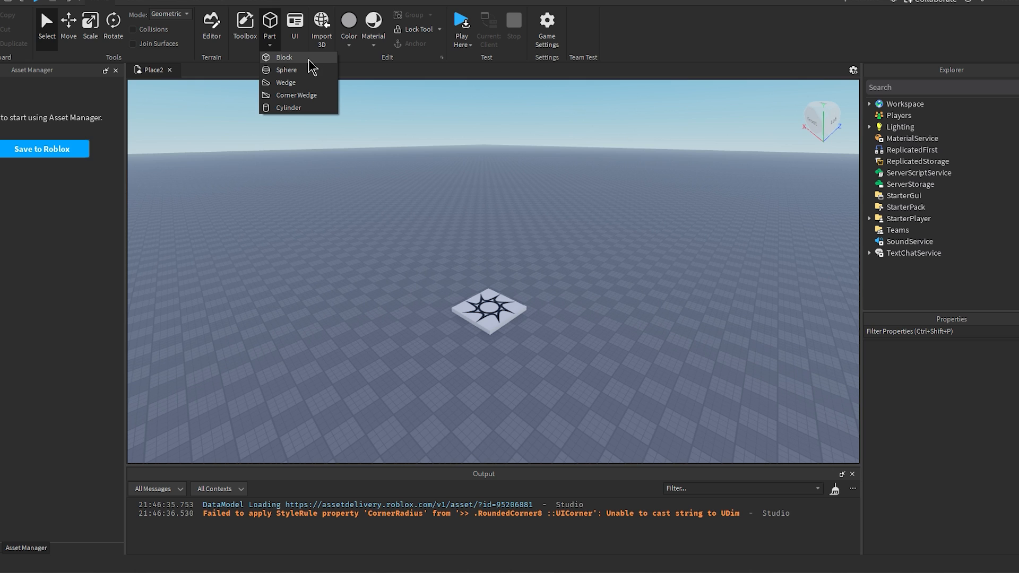
{"action": "left_click", "coordinate": [308, 58]}
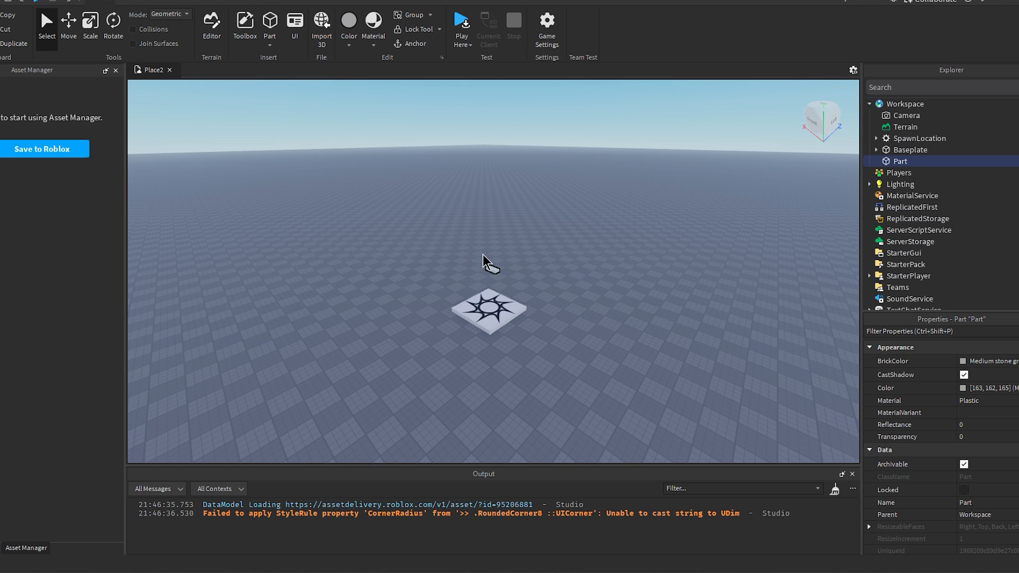
{"action": "right_click_drag", "start_coordinate": [560, 231], "coordinate": [560, 231]}
{"action": "key", "text": "w"}
{"action": "key", "text": "w"}
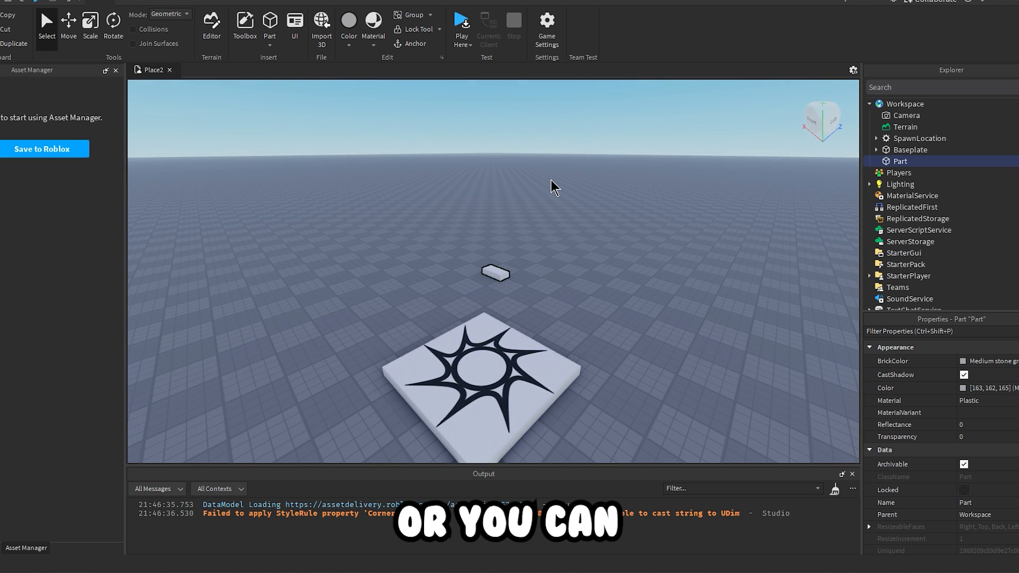
{"action": "key", "text": "f"}
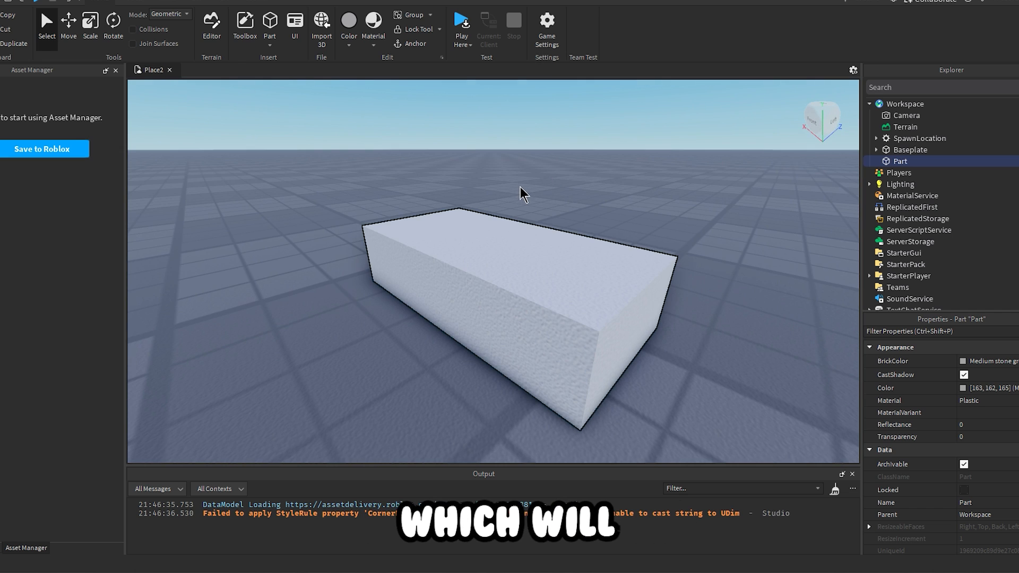
{"action": "scroll", "coordinate": [522, 193], "scroll_direction": "up", "scroll_amount": 2}
{"action": "right_click_drag", "start_coordinate": [521, 187], "coordinate": [521, 187]}
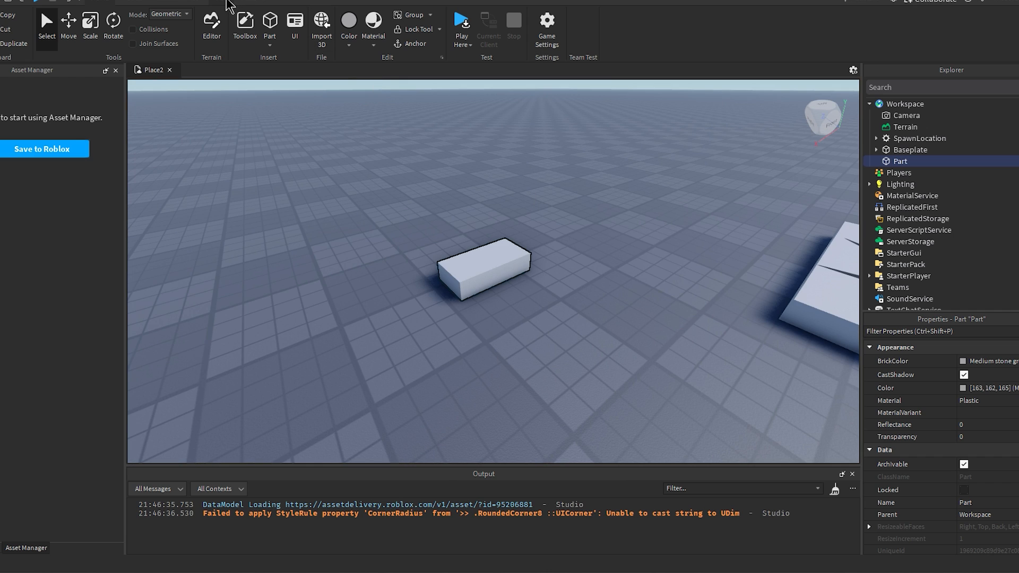
{"action": "right_click_drag", "start_coordinate": [611, 237], "coordinate": [611, 237]}
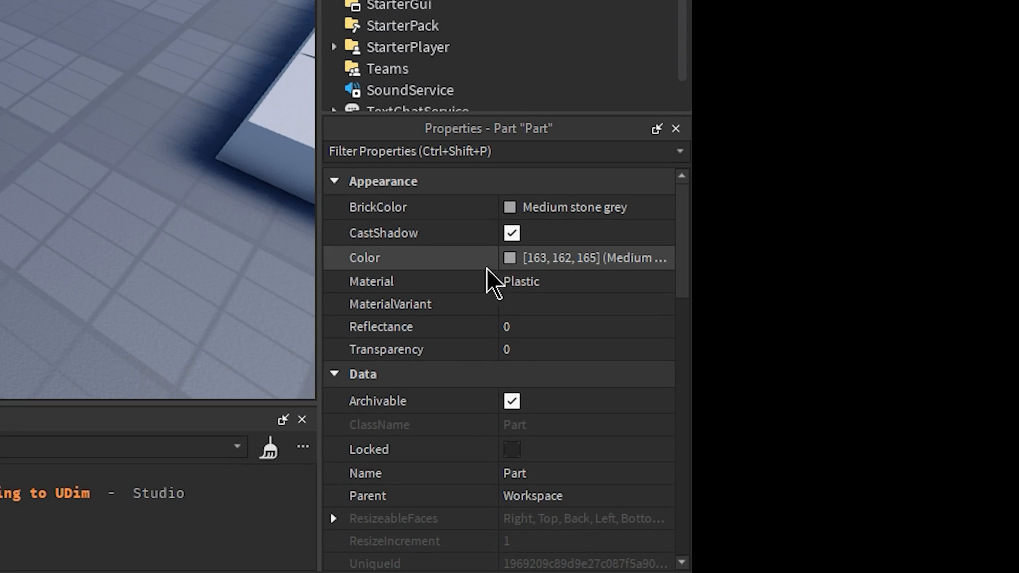
Step: Recolor the block part green, RGB 56, 165, 65
{"action": "right_click_drag", "start_coordinate": [144, 84], "coordinate": [144, 83]}
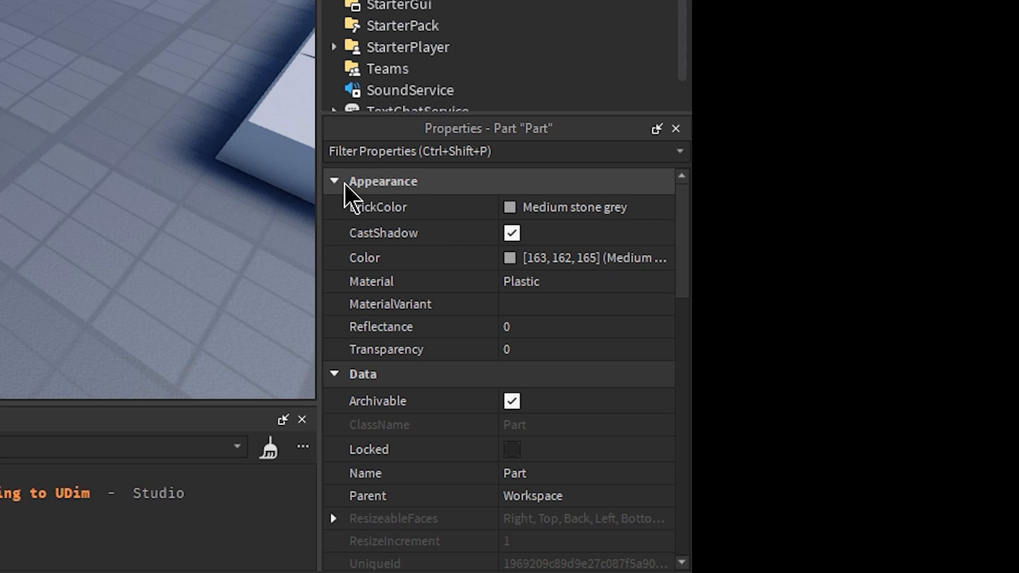
{"action": "left_click", "coordinate": [505, 260]}
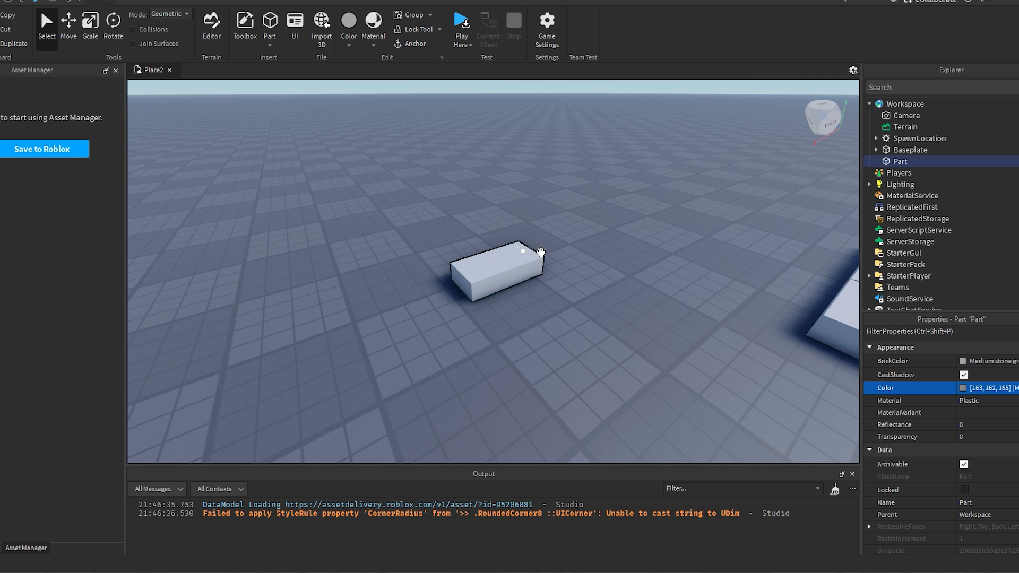
{"action": "left_click", "coordinate": [965, 391]}
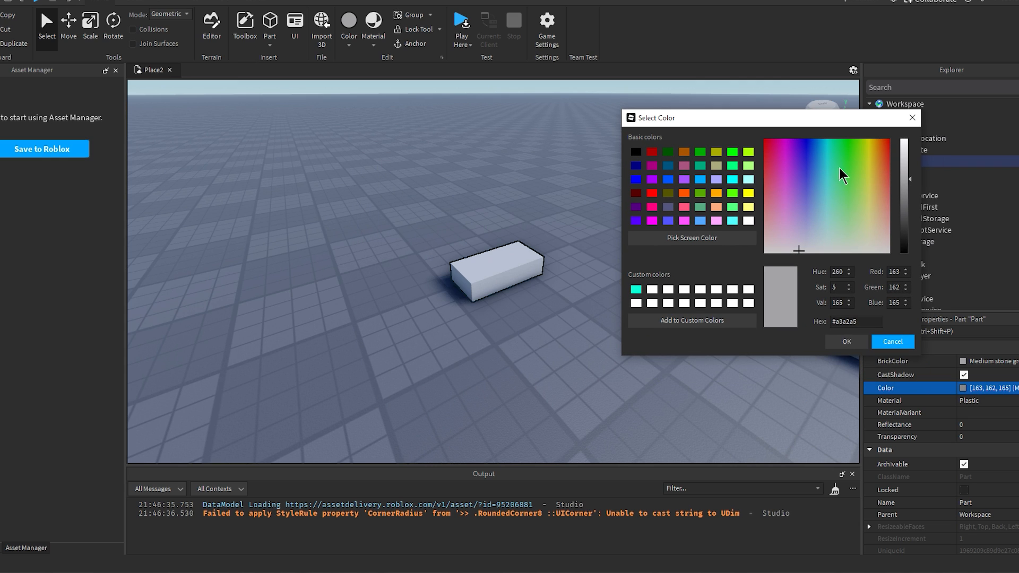
{"action": "mouse_move", "coordinate": [840, 168]}
{"action": "left_mouse_down"}
{"action": "mouse_move", "coordinate": [836, 196]}
{"action": "mouse_move", "coordinate": [857, 159]}
{"action": "mouse_move", "coordinate": [832, 152]}
{"action": "mouse_move", "coordinate": [844, 157]}
{"action": "left_mouse_up"}
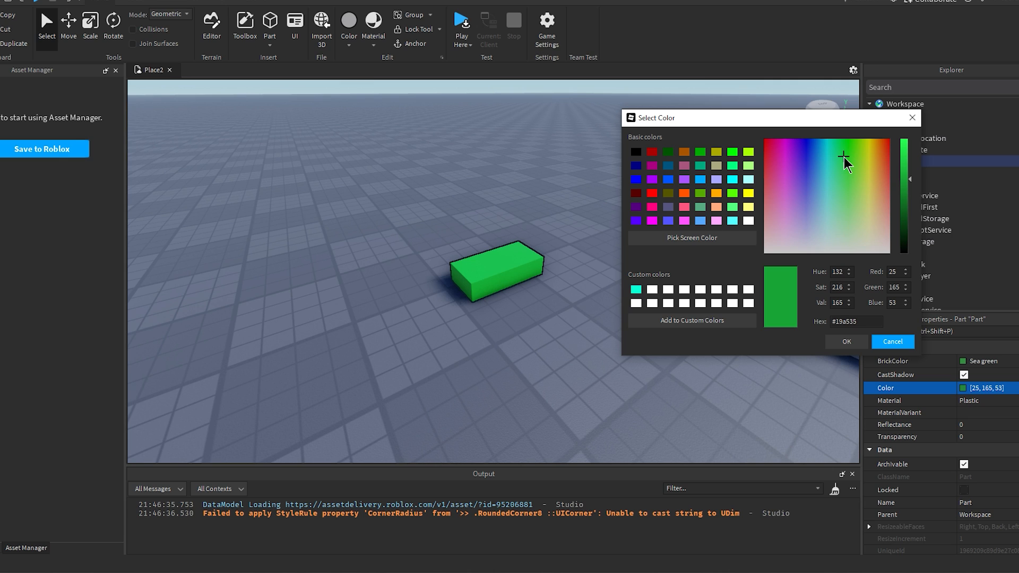
{"action": "left_click", "coordinate": [893, 342]}
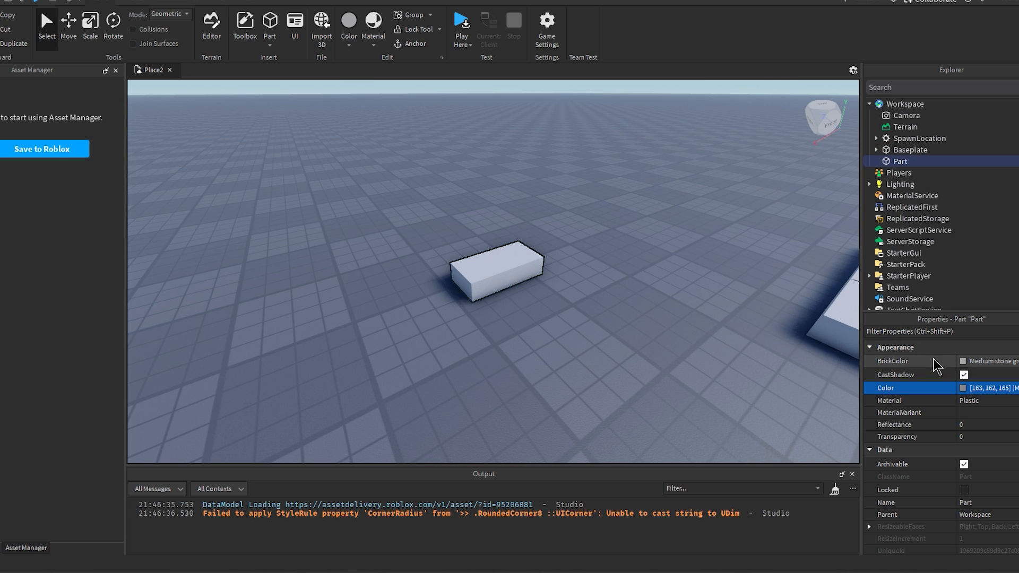
{"action": "left_click", "coordinate": [963, 362]}
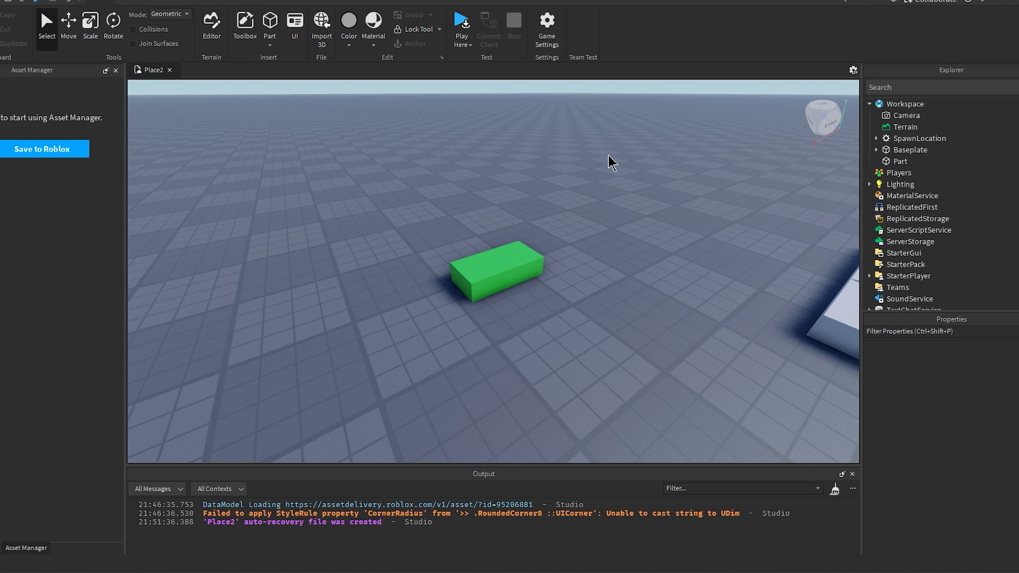
Step: Delete the green block part from the workspace
{"action": "left_click", "coordinate": [514, 272]}
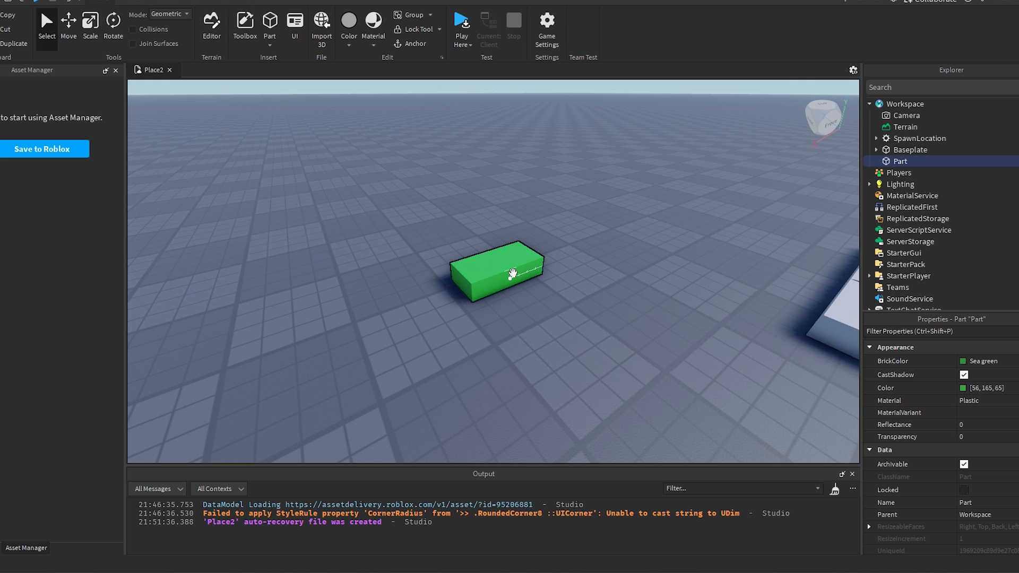
{"action": "key", "text": "Delete"}
{"action": "right_click_drag", "start_coordinate": [584, 257], "coordinate": [587, 231]}
{"action": "key", "text": "s"}
{"action": "key", "text": "w"}
{"action": "right_click_drag", "start_coordinate": [511, 216], "coordinate": [510, 216]}
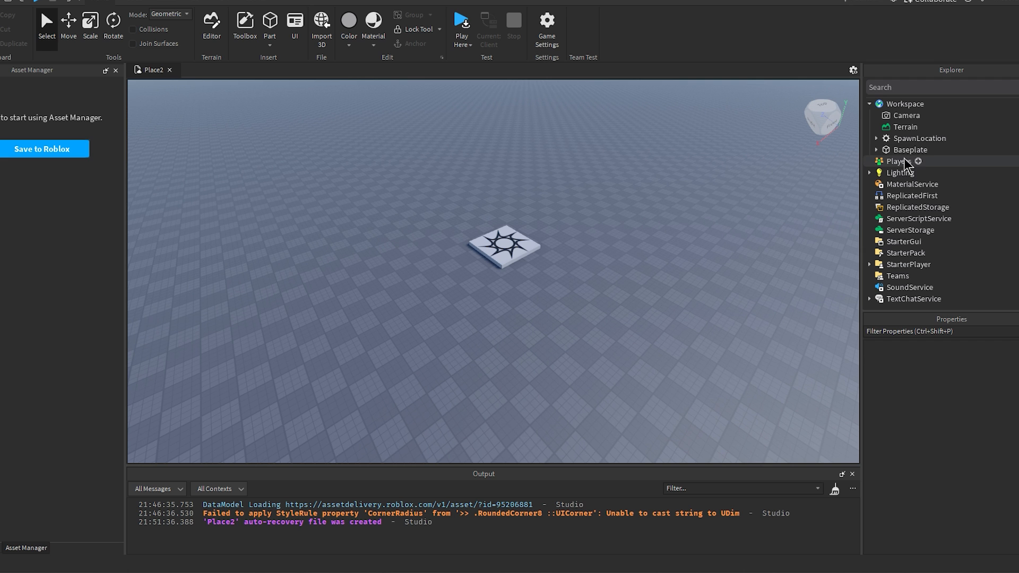
Step: Save the game to Roblox under a new name with Team Create turned on
{"action": "right_click_drag", "start_coordinate": [612, 258], "coordinate": [739, 97]}
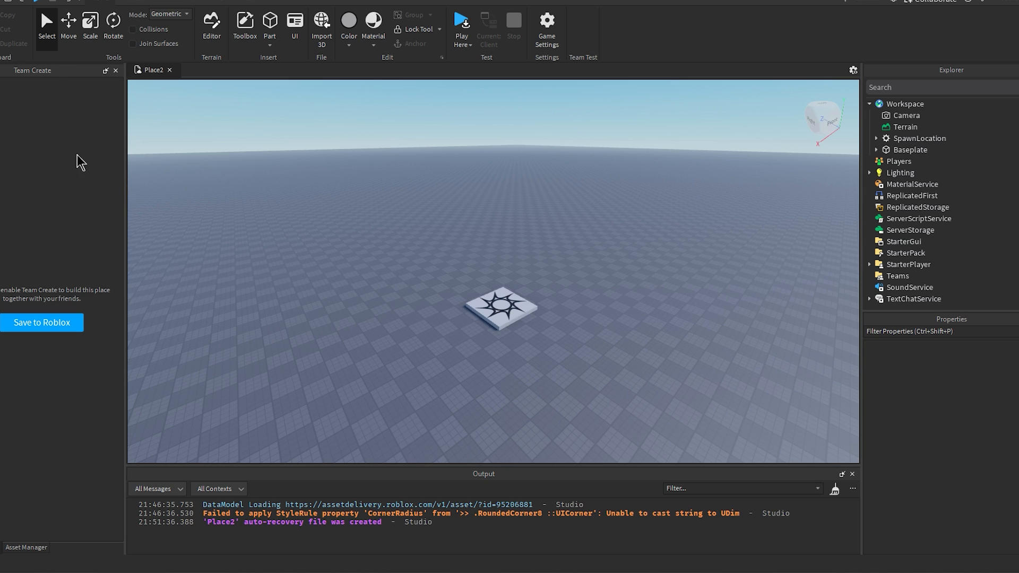
{"action": "left_click", "coordinate": [61, 323]}
{"action": "triple_click", "coordinate": [558, 118]}
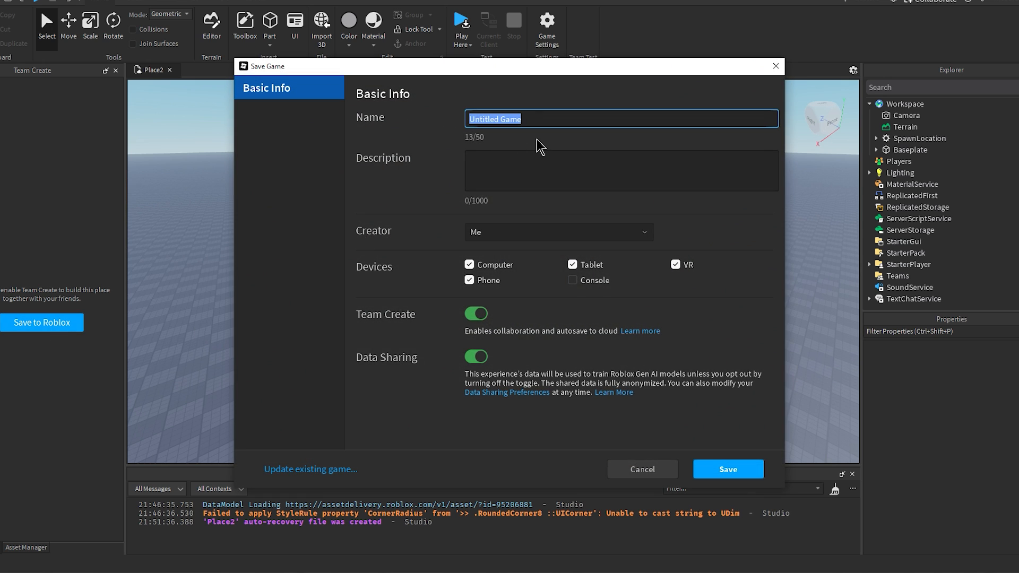
{"action": "type", "text": "T"}
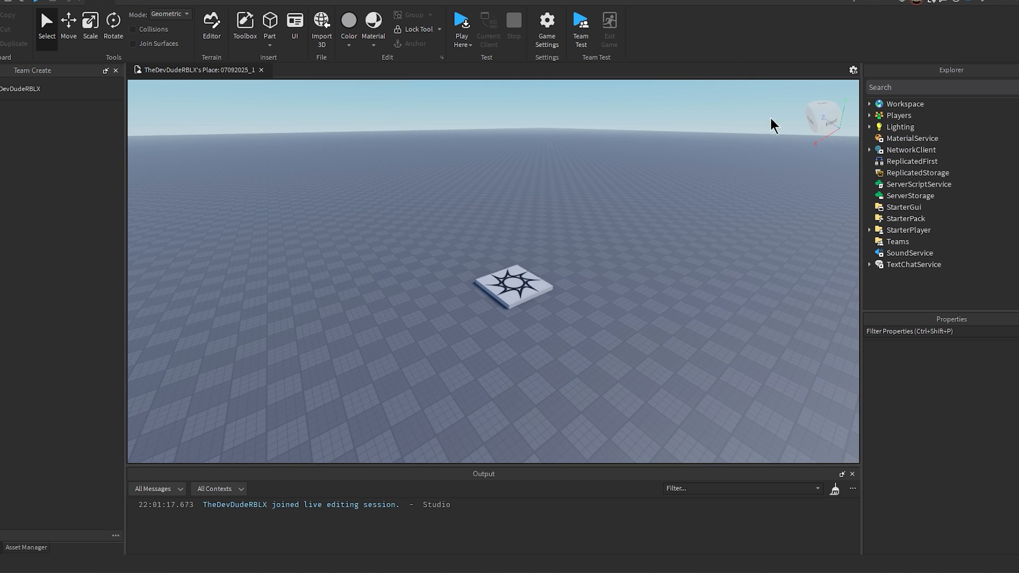
Step: Set the color of the Baseplate in the Workspace to green, RGB 59, 148, 33
{"action": "right_click_drag", "start_coordinate": [530, 266], "coordinate": [565, 238]}
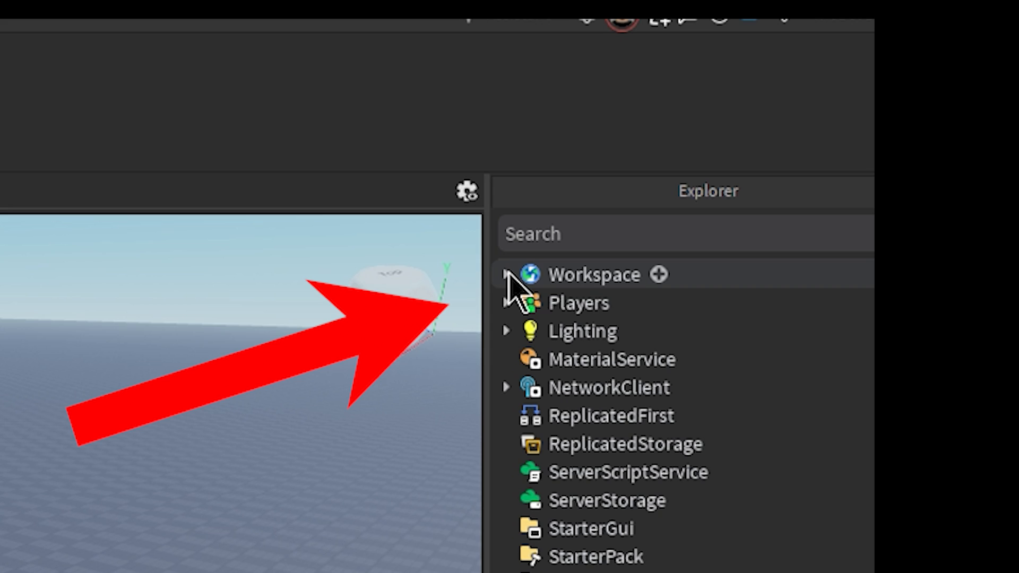
{"action": "left_click", "coordinate": [507, 275]}
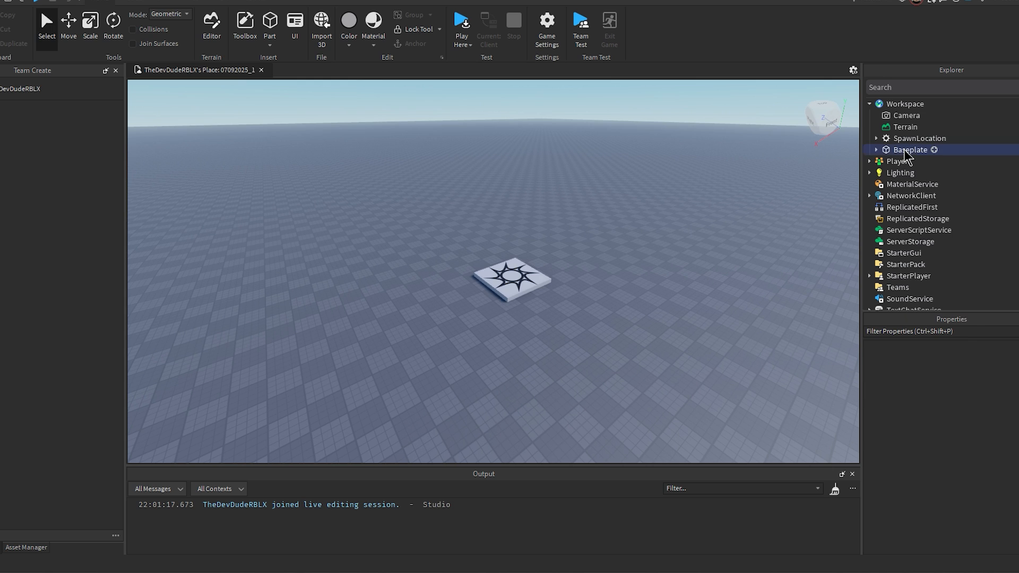
{"action": "left_click", "coordinate": [907, 151]}
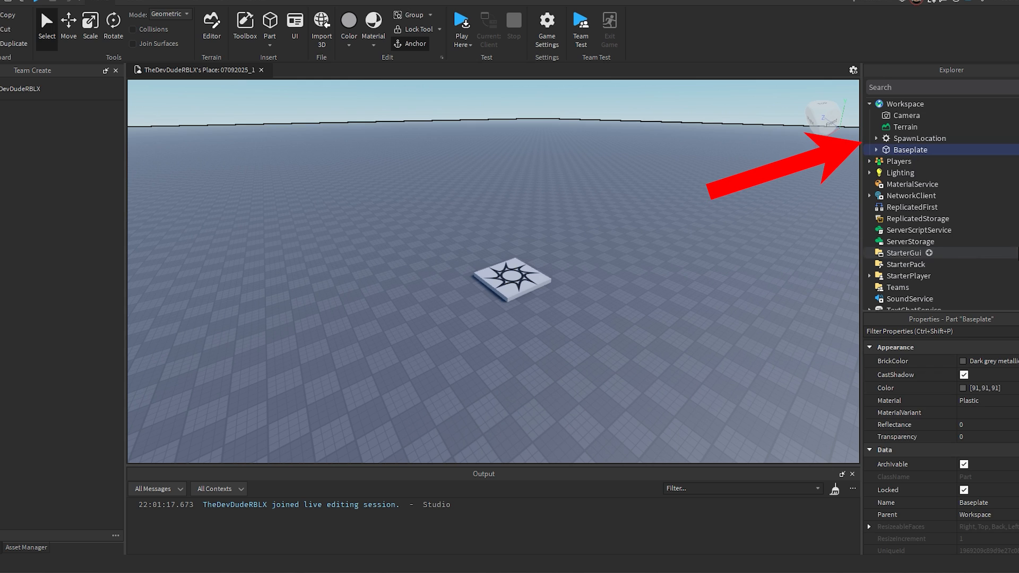
{"action": "left_click", "coordinate": [963, 389]}
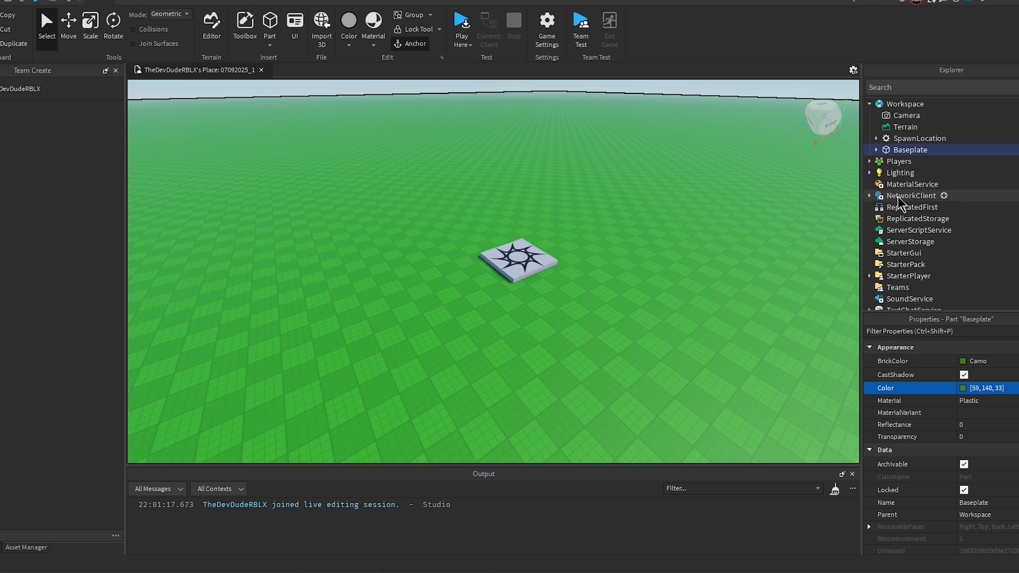
Step: Delete the Texture object inside the Baseplate to remove its grid pattern
{"action": "right_click_drag", "start_coordinate": [602, 229], "coordinate": [606, 227]}
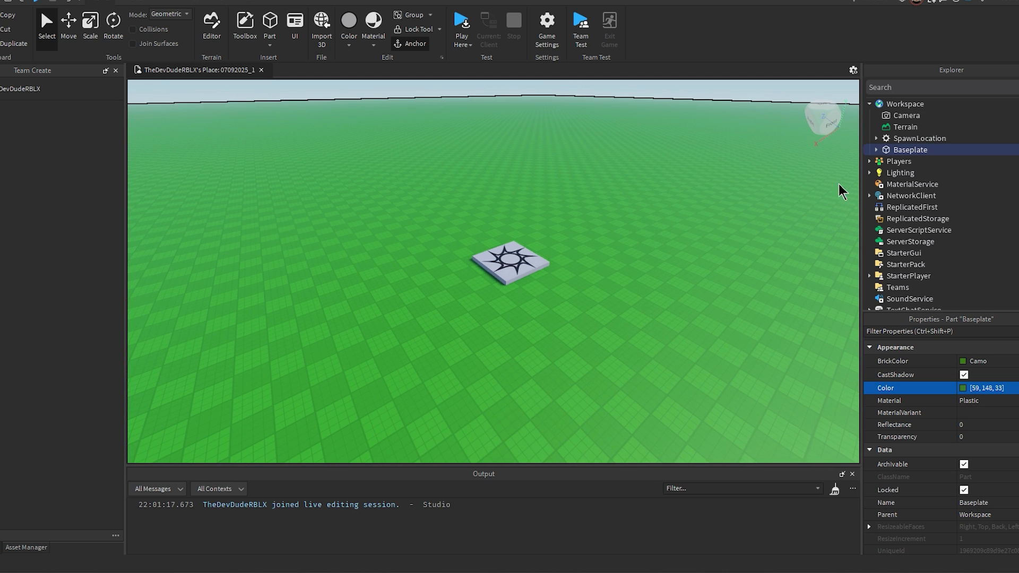
{"action": "left_click", "coordinate": [876, 150]}
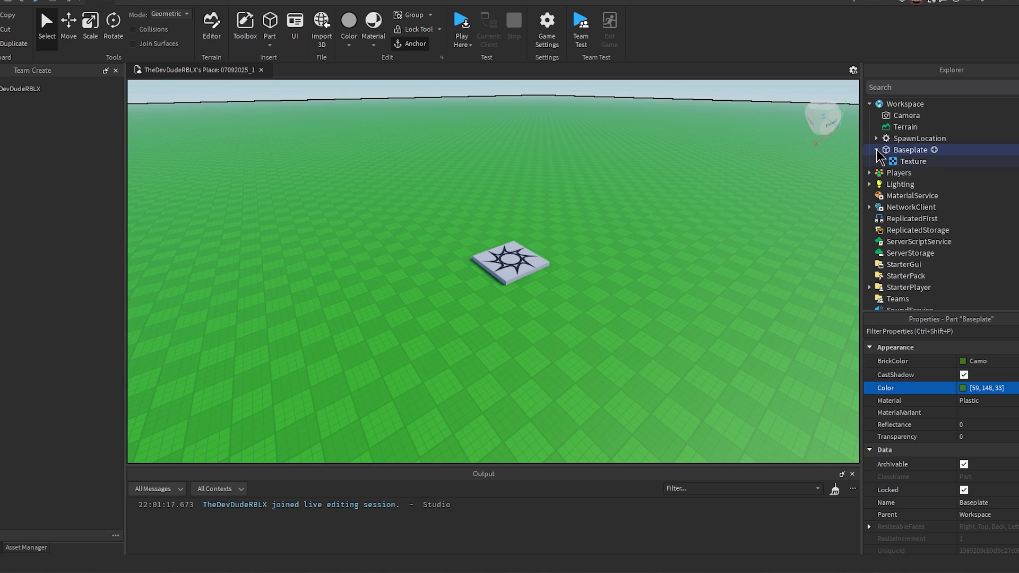
{"action": "left_click", "coordinate": [909, 161]}
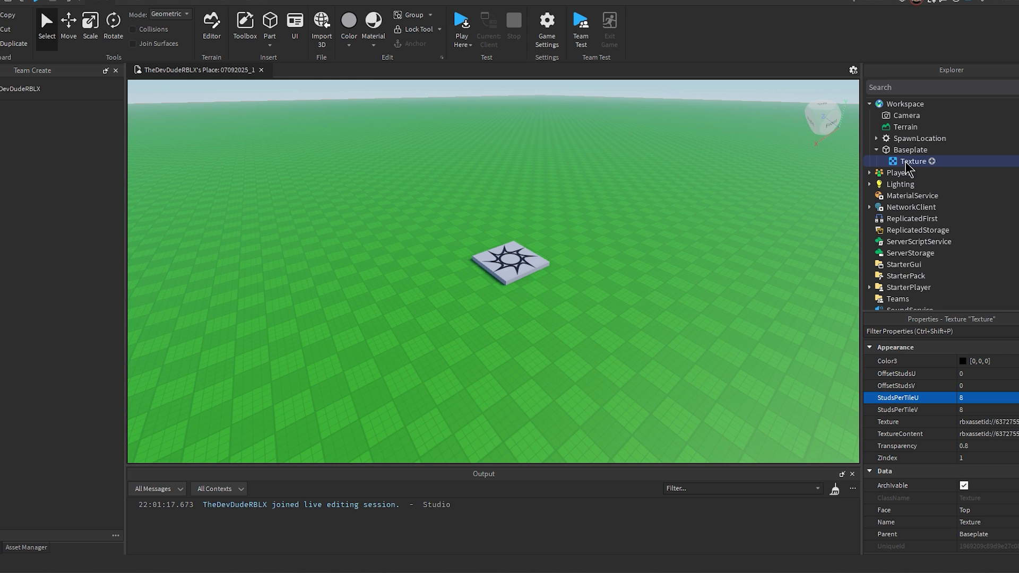
{"action": "key", "text": "Delete"}
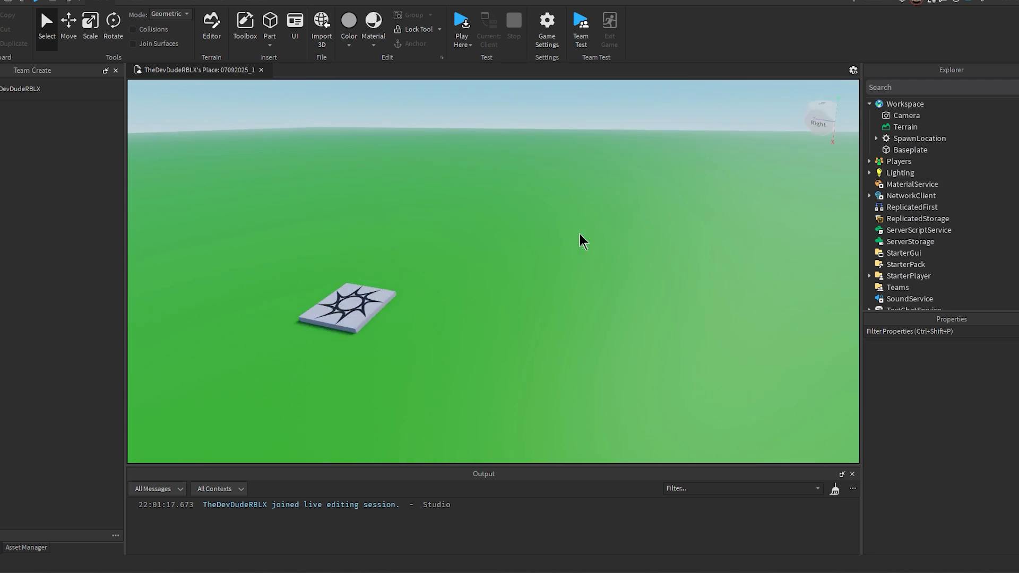
Step: Set the material of the Baseplate in the Workspace to Grass
{"action": "right_click_drag", "start_coordinate": [579, 234], "coordinate": [579, 234]}
{"action": "left_click", "coordinate": [913, 150]}
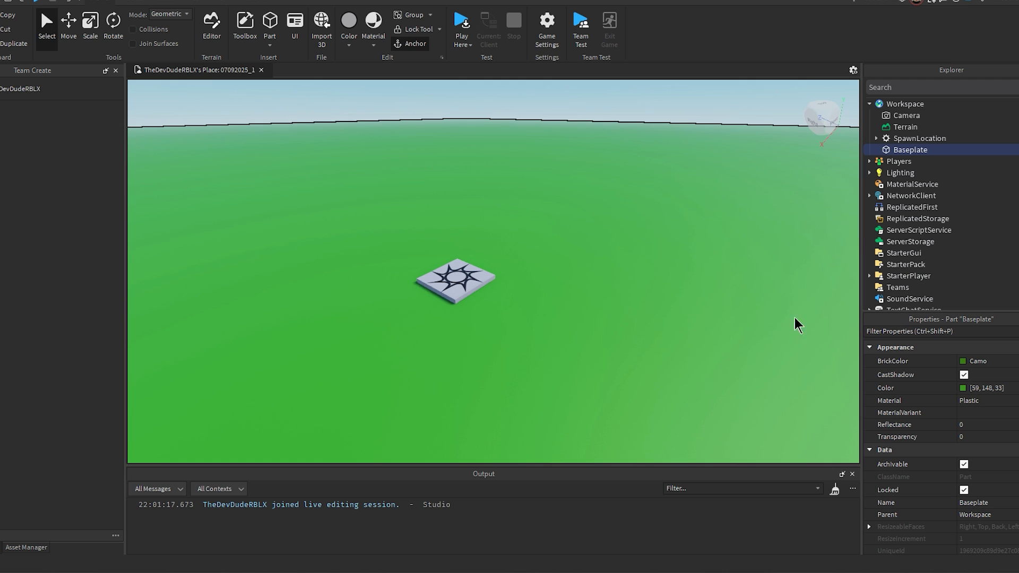
{"action": "left_click", "coordinate": [981, 401]}
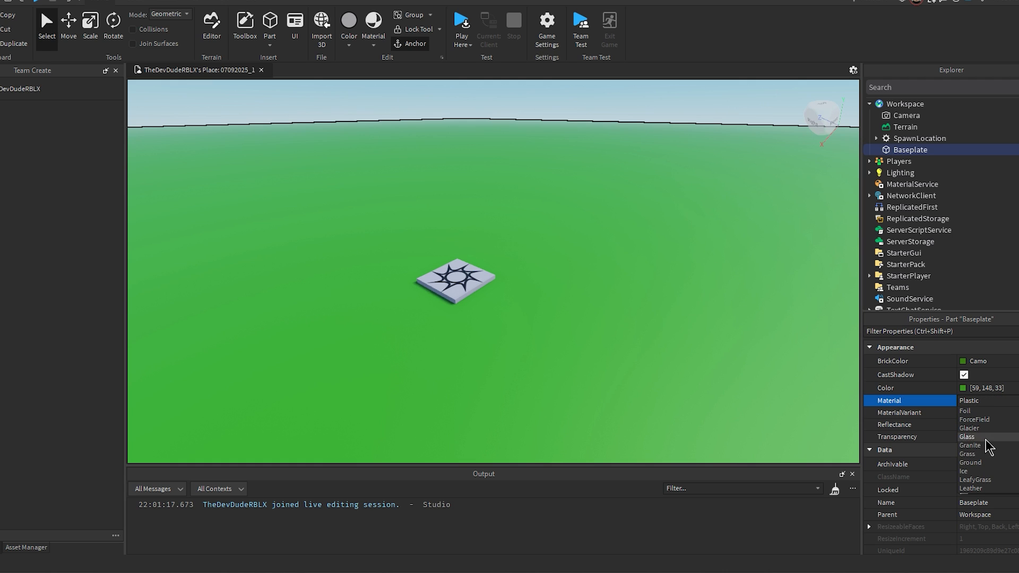
{"action": "left_click", "coordinate": [973, 454]}
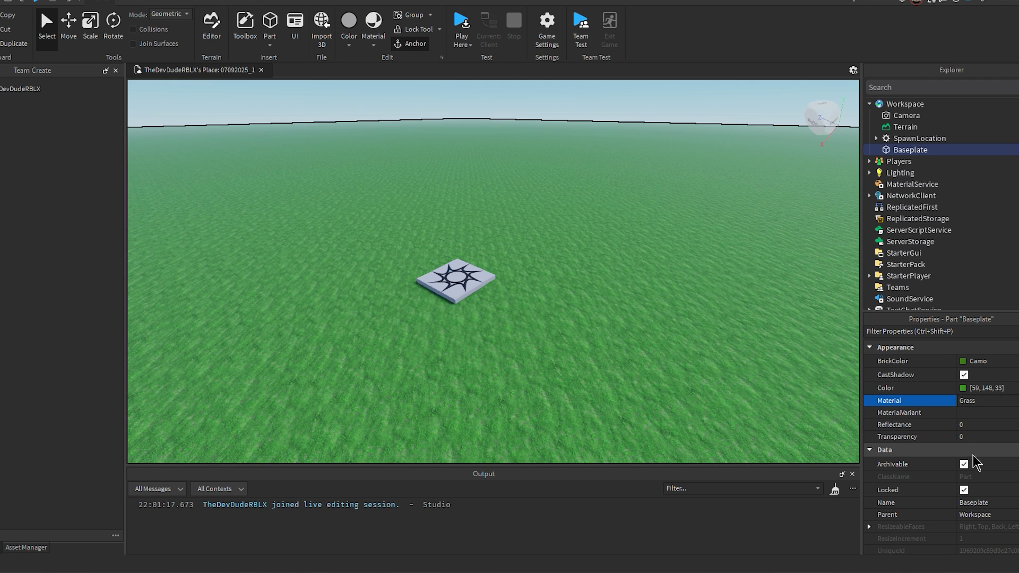
Step: Play-test the place by walking the character around on the grass baseplate, and stop the test
{"action": "right_click_drag", "start_coordinate": [588, 244], "coordinate": [588, 244]}
{"action": "key", "text": "F5"}
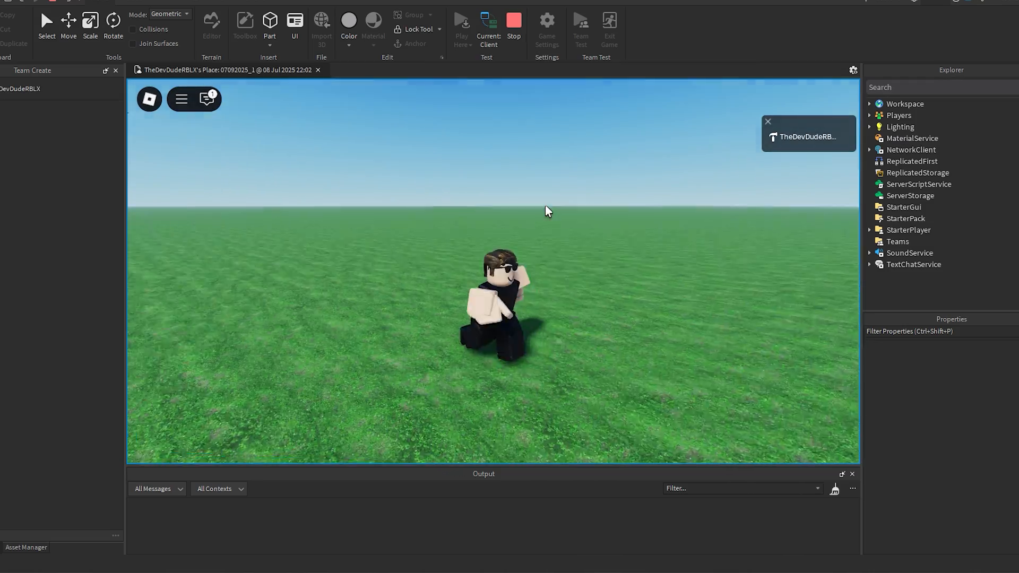
{"action": "right_click_drag", "start_coordinate": [546, 211], "coordinate": [546, 212]}
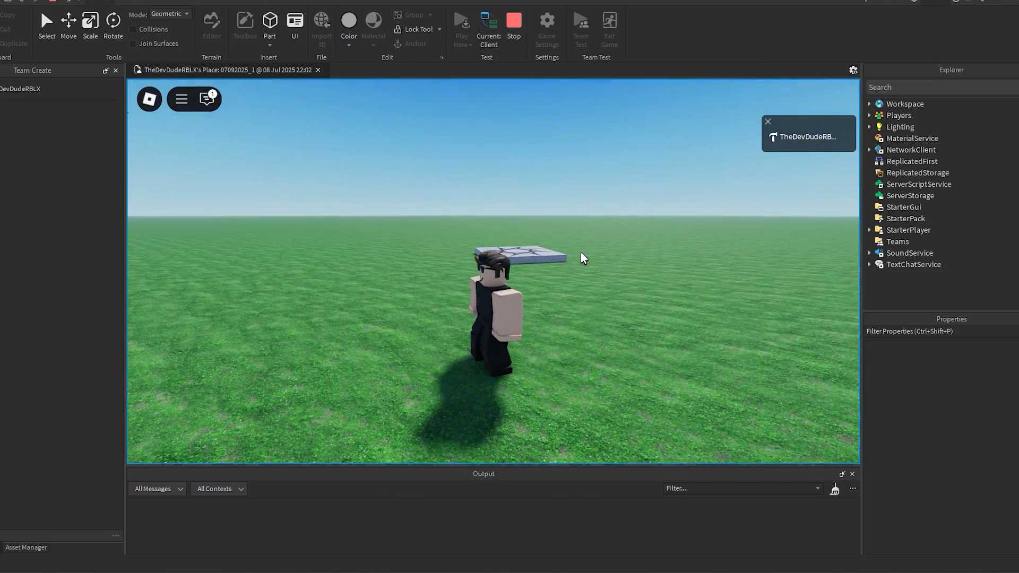
{"action": "right_click_drag", "start_coordinate": [581, 251], "coordinate": [581, 251]}
{"action": "key", "text": "shift+F5"}
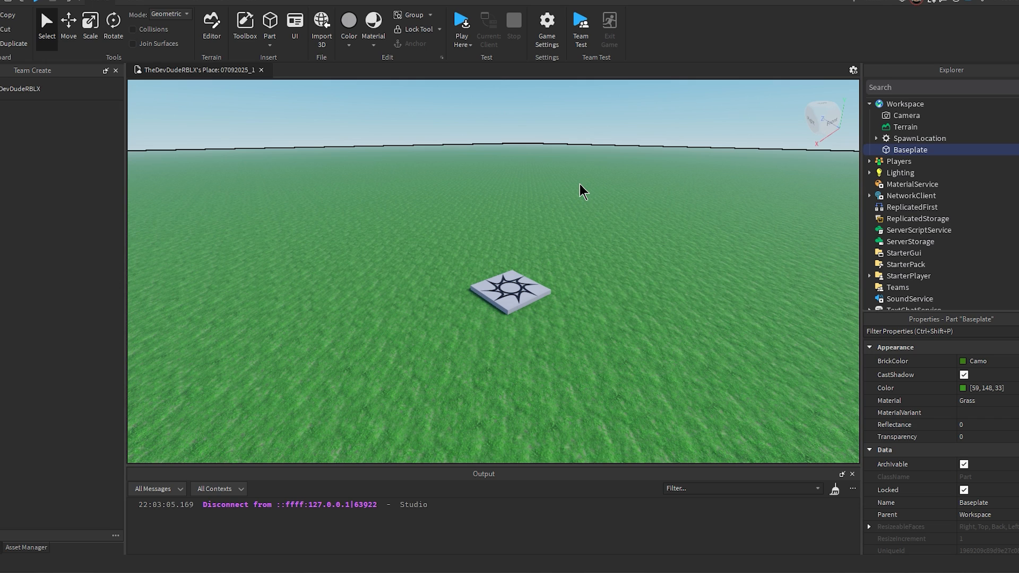
Step: Insert a block part and place it on the grass next to the spawn pad, using 1-stud move snapping
{"action": "left_click", "coordinate": [271, 23]}
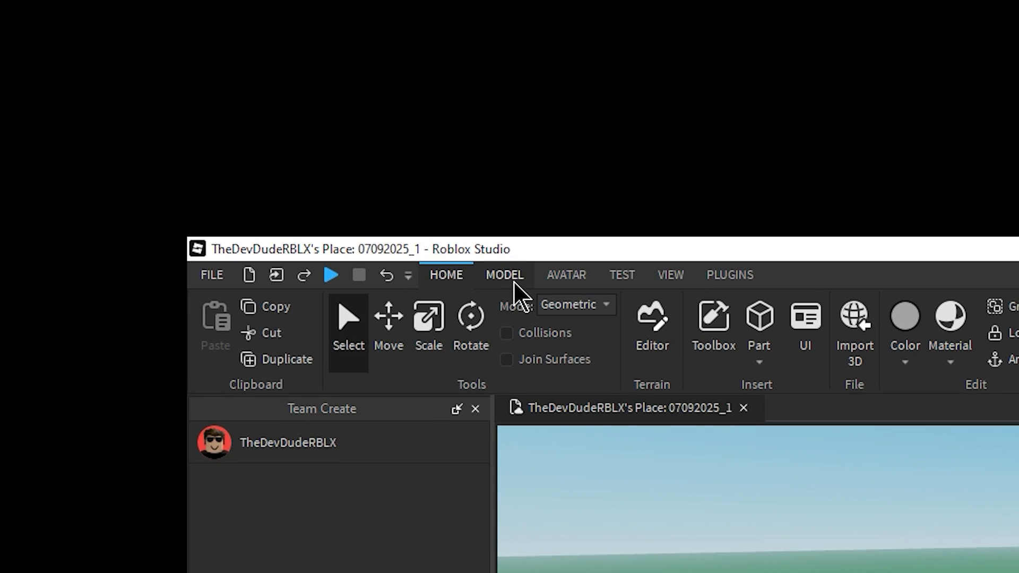
{"action": "left_click", "coordinate": [511, 281]}
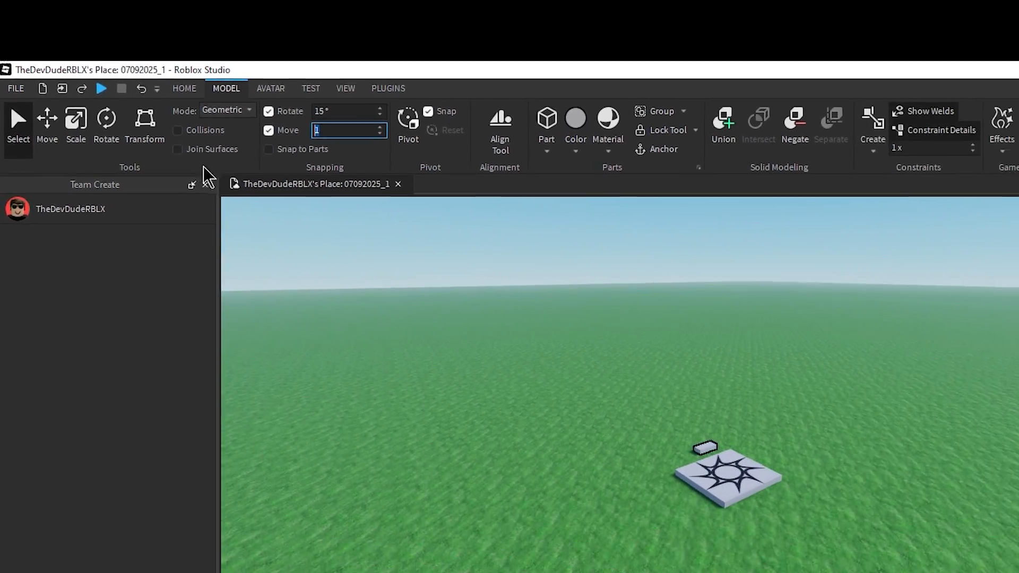
{"action": "right_click_drag", "start_coordinate": [551, 238], "coordinate": [550, 237]}
{"action": "key", "text": "w"}
{"action": "key", "text": "w"}
{"action": "left_click_drag", "start_coordinate": [520, 258], "coordinate": [472, 288]}
{"action": "key", "text": "s"}
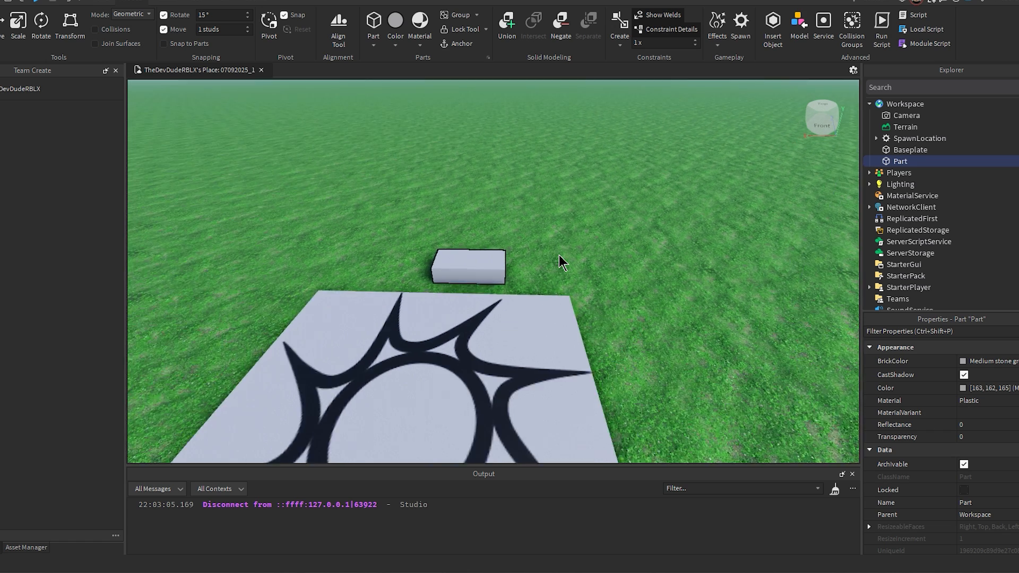
{"action": "key", "text": "a"}
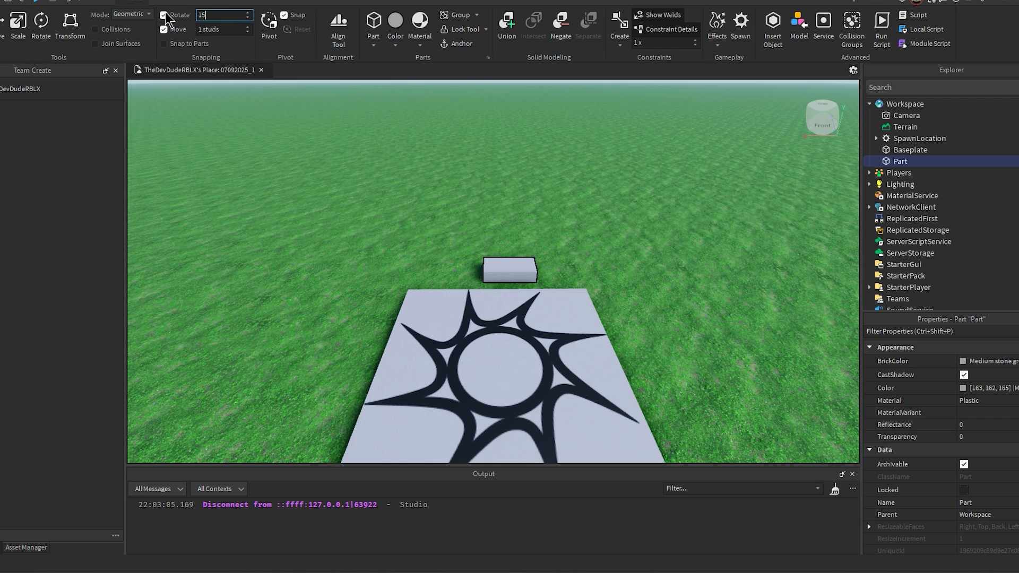
Step: Try rotating the block part about its vertical axis with 15-degree snapping
{"action": "left_click", "coordinate": [49, 23]}
{"action": "left_click_drag", "start_coordinate": [555, 303], "coordinate": [555, 303]}
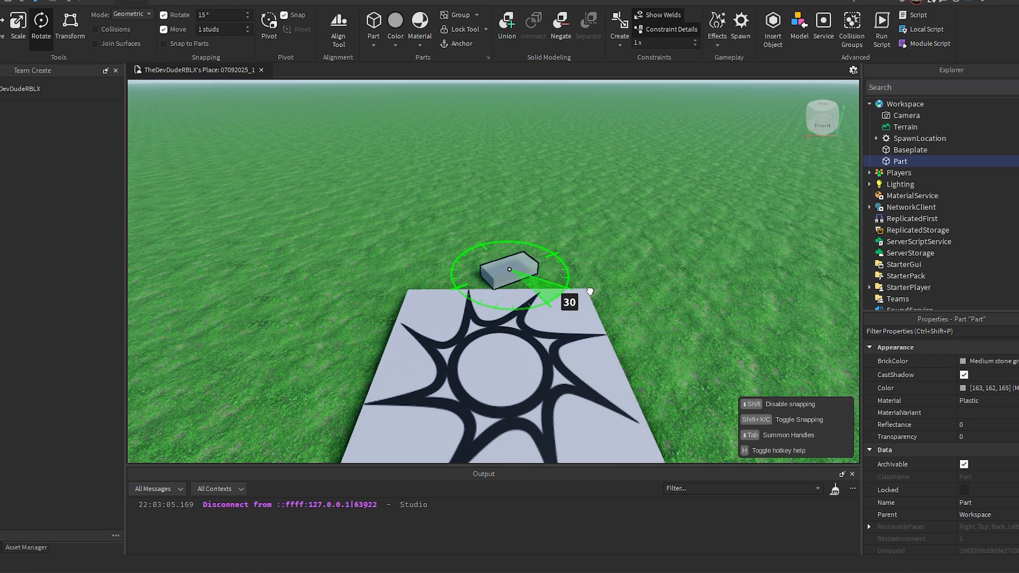
{"action": "left_click_drag", "start_coordinate": [617, 222], "coordinate": [699, 237]}
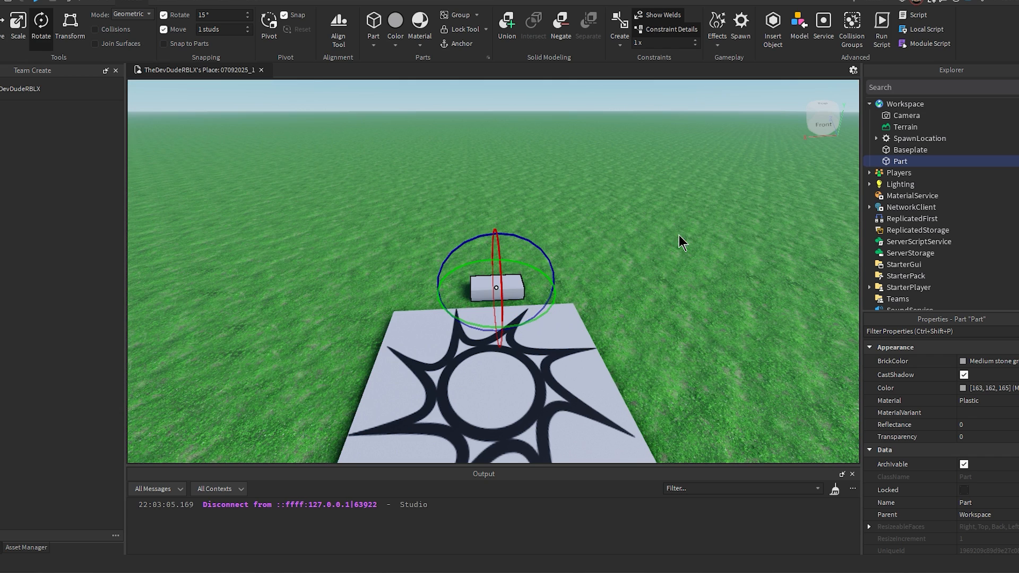
Step: Move the part away from the spawn pad and scale it into a long, tall, thin wall
{"action": "left_click", "coordinate": [17, 30]}
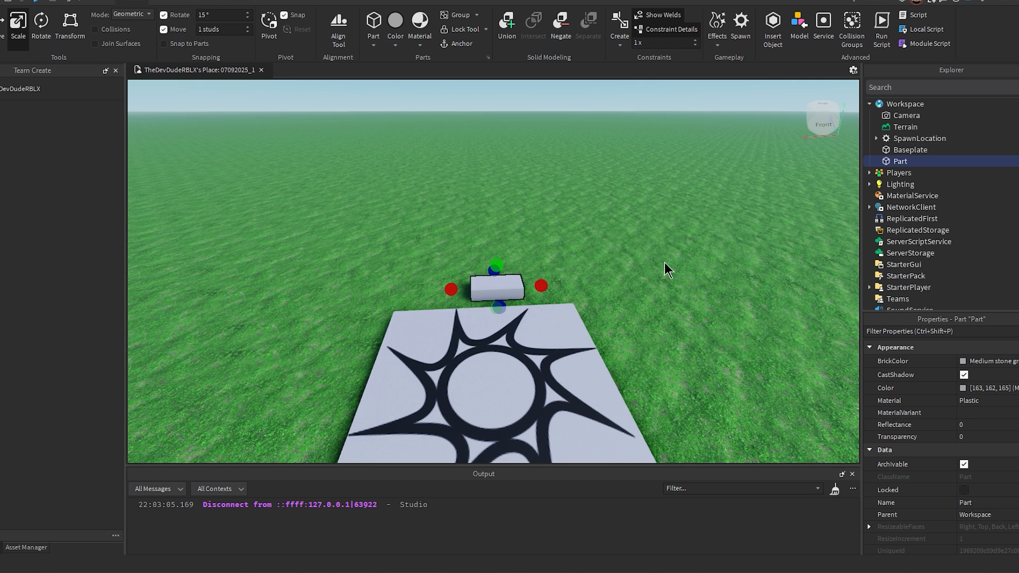
{"action": "mouse_move", "coordinate": [512, 286]}
{"action": "left_mouse_down"}
{"action": "mouse_move", "coordinate": [487, 286]}
{"action": "mouse_move", "coordinate": [521, 303]}
{"action": "left_mouse_up"}
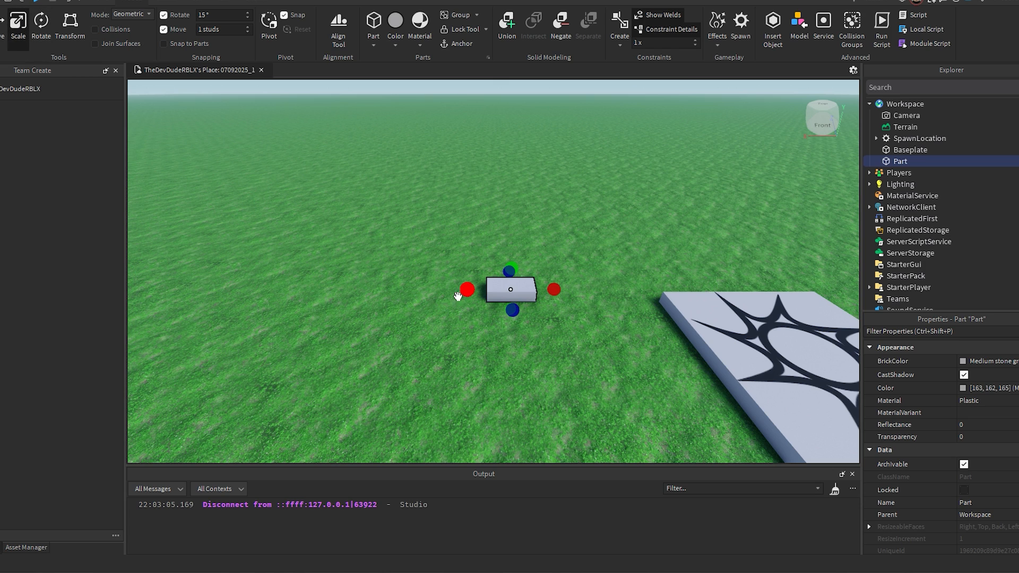
{"action": "left_click_drag", "start_coordinate": [458, 296], "coordinate": [189, 290]}
{"action": "right_click_drag", "start_coordinate": [435, 221], "coordinate": [434, 221]}
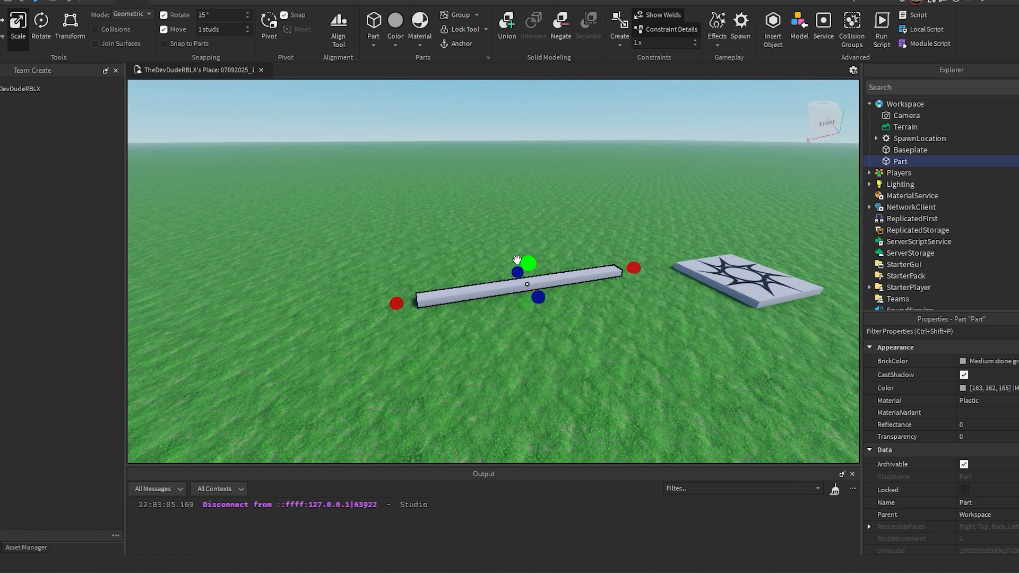
{"action": "left_click_drag", "start_coordinate": [536, 263], "coordinate": [530, 225]}
{"action": "right_click_drag", "start_coordinate": [620, 221], "coordinate": [616, 220]}
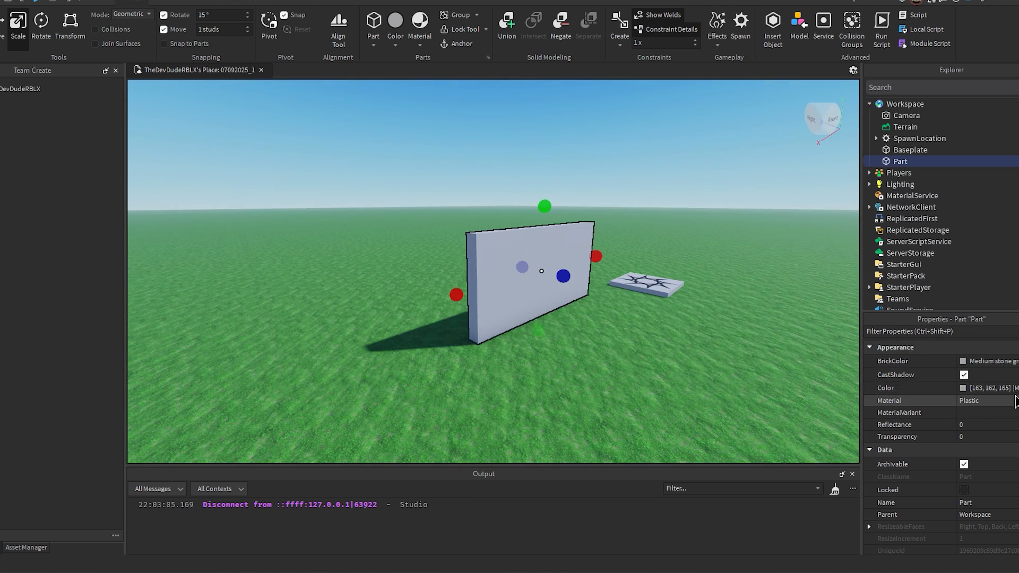
Step: Set the wall's color to red, RGB 165, 50, 21, and its material to Brick
{"action": "left_click", "coordinate": [962, 388]}
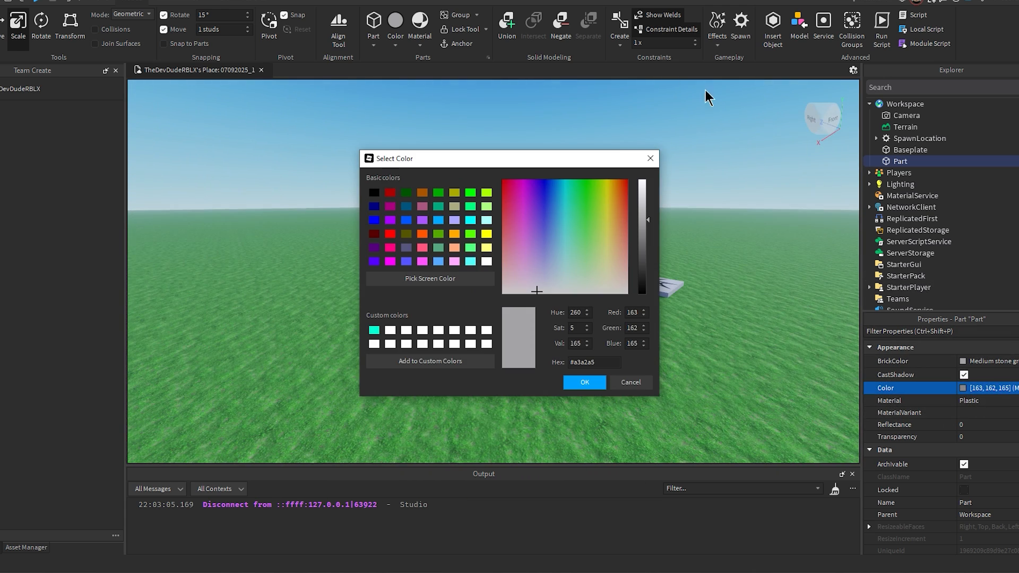
{"action": "left_click", "coordinate": [624, 205]}
{"action": "left_click", "coordinate": [622, 198]}
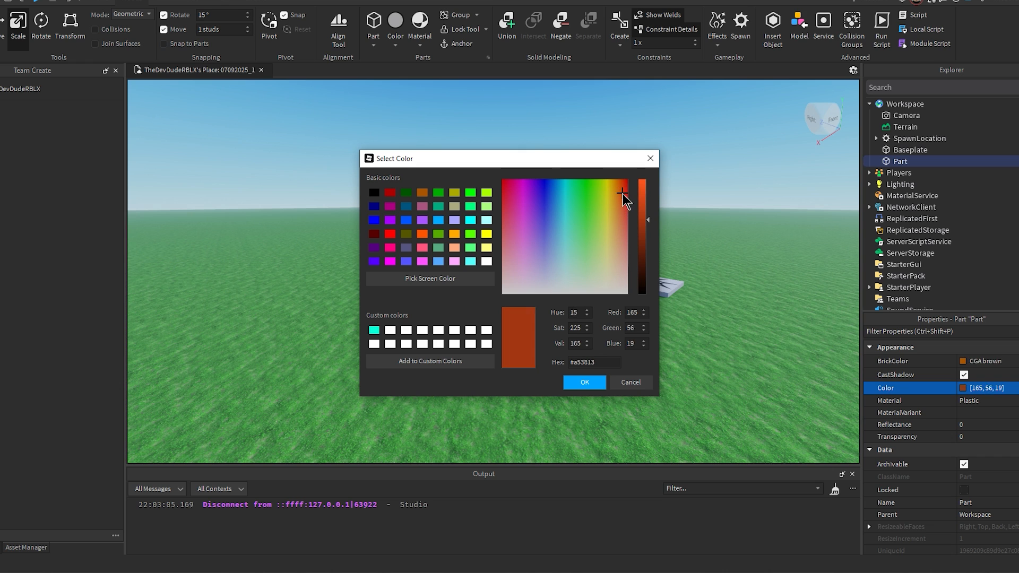
{"action": "key", "text": "Return"}
{"action": "left_click", "coordinate": [993, 402]}
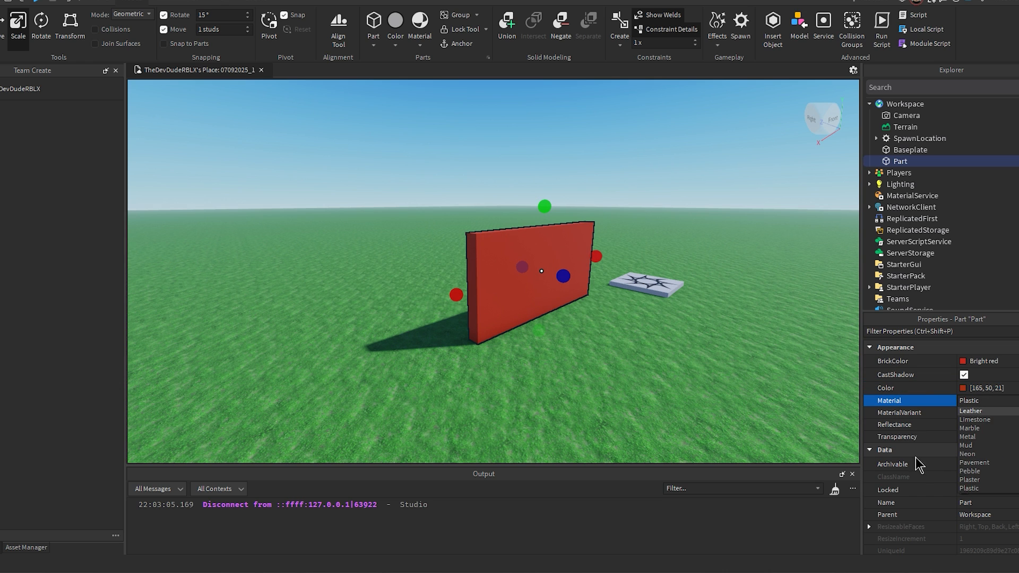
{"action": "left_click", "coordinate": [1002, 428]}
Step: Duplicate the brick wall and shrink the copy's length to a section 2 studs wide at the wall's far end
{"action": "key", "text": "d"}
{"action": "right_click_drag", "start_coordinate": [658, 339], "coordinate": [657, 339]}
{"action": "key", "text": "s"}
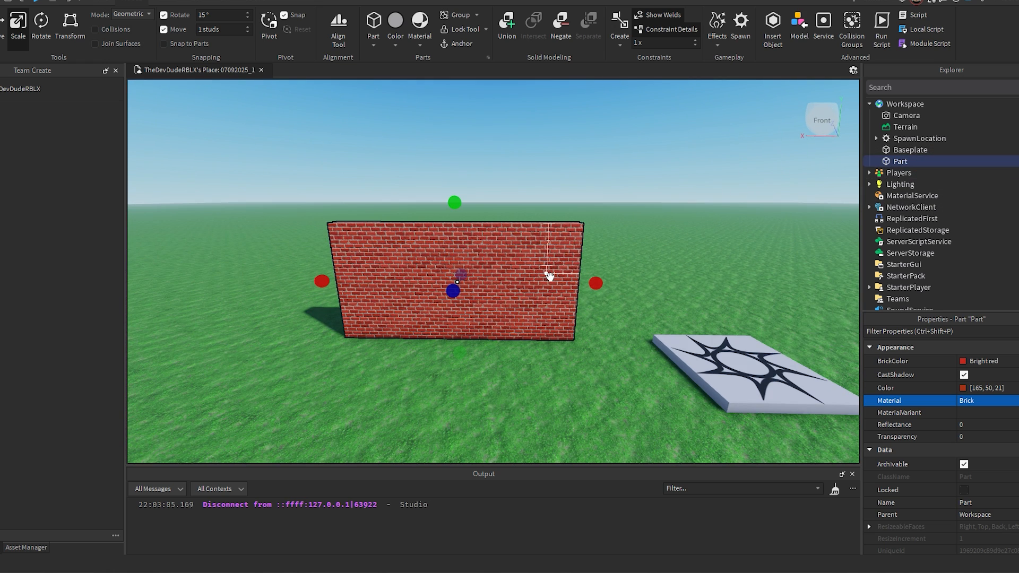
{"action": "key", "text": "ctrl+d"}
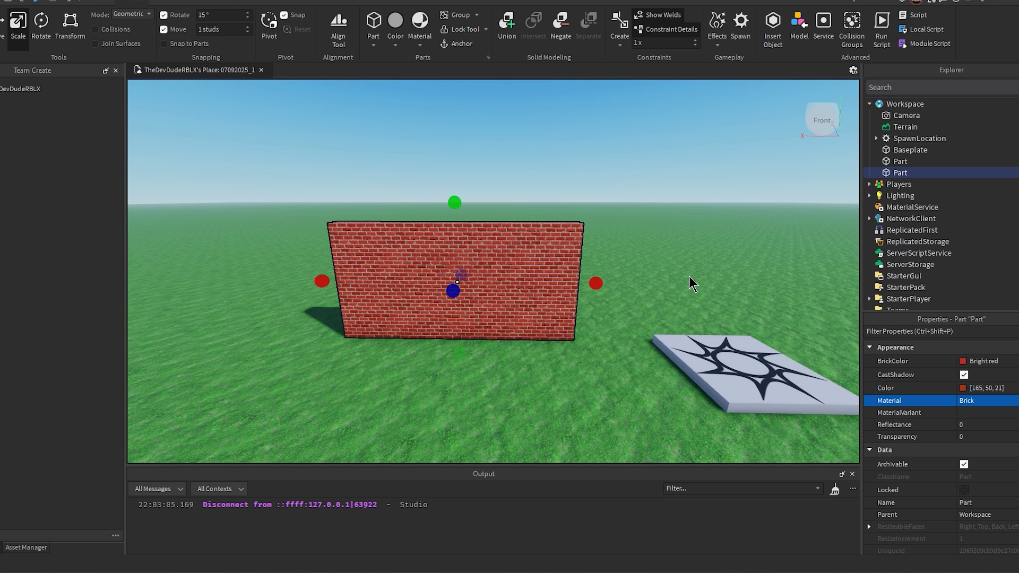
{"action": "left_click_drag", "start_coordinate": [603, 287], "coordinate": [518, 300]}
{"action": "key", "text": "w"}
{"action": "key", "text": "d"}
{"action": "right_click_drag", "start_coordinate": [518, 300], "coordinate": [562, 289]}
{"action": "key", "text": "w"}
{"action": "left_click_drag", "start_coordinate": [511, 347], "coordinate": [530, 344]}
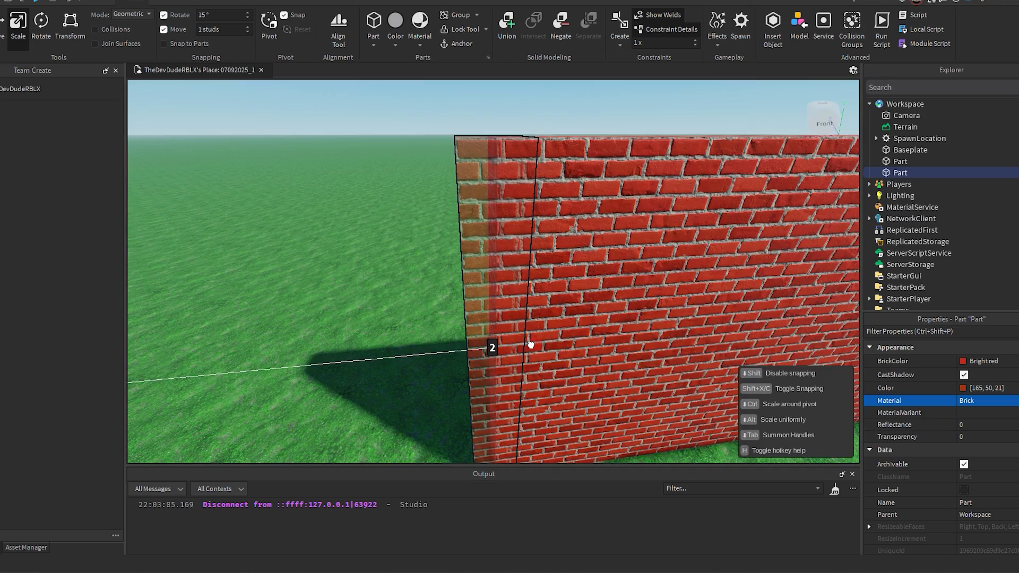
{"action": "key", "text": "w"}
{"action": "key", "text": "a"}
{"action": "right_click_drag", "start_coordinate": [626, 346], "coordinate": [626, 346]}
{"action": "key", "text": "d"}
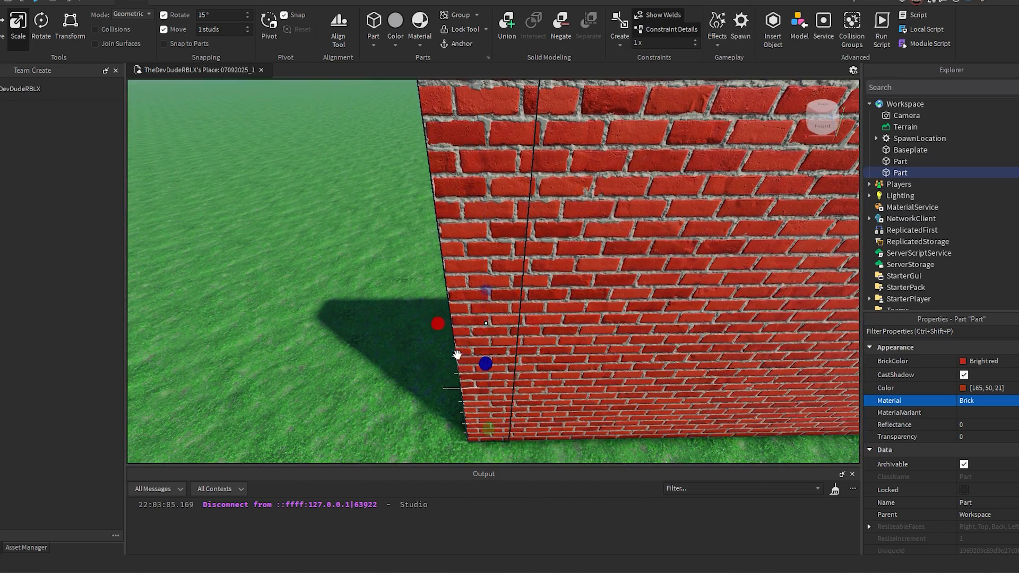
Step: Stretch the narrow wall copy perpendicular to the first wall so the two meet in an L-shaped corner
{"action": "right_click_drag", "start_coordinate": [530, 318], "coordinate": [531, 318]}
{"action": "key", "text": "a"}
{"action": "right_click_drag", "start_coordinate": [652, 317], "coordinate": [651, 317]}
{"action": "key", "text": "s"}
{"action": "right_click_drag", "start_coordinate": [541, 319], "coordinate": [540, 318]}
{"action": "left_click_drag", "start_coordinate": [466, 330], "coordinate": [365, 297]}
{"action": "key", "text": "s"}
{"action": "key", "text": "d"}
{"action": "right_click_drag", "start_coordinate": [620, 213], "coordinate": [620, 211]}
{"action": "key", "text": "w"}
{"action": "scroll", "coordinate": [372, 297], "scroll_direction": "up", "scroll_amount": 1}
{"action": "scroll", "coordinate": [307, 282], "scroll_direction": "down", "scroll_amount": 1}
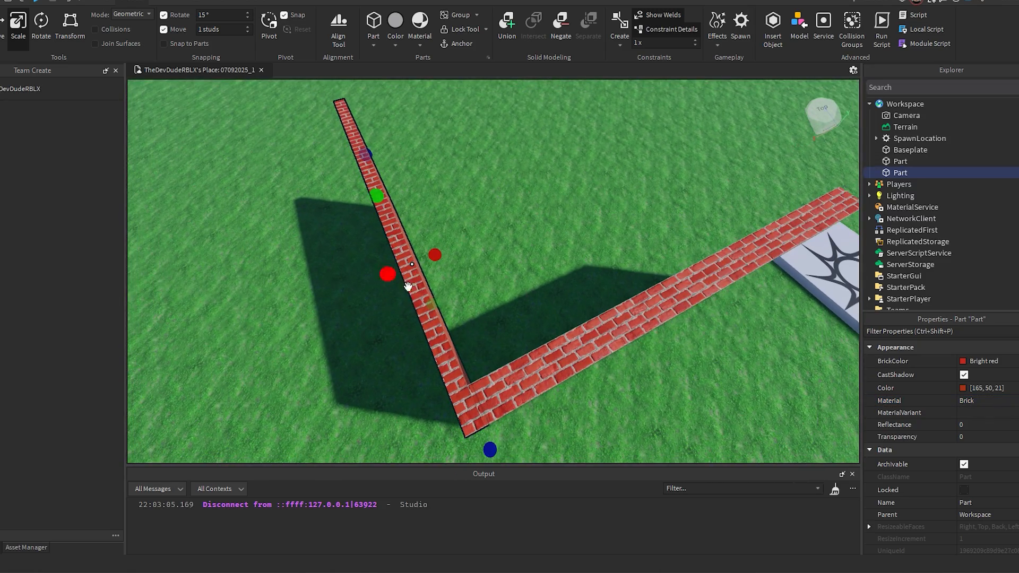
{"action": "right_click_drag", "start_coordinate": [532, 244], "coordinate": [533, 237]}
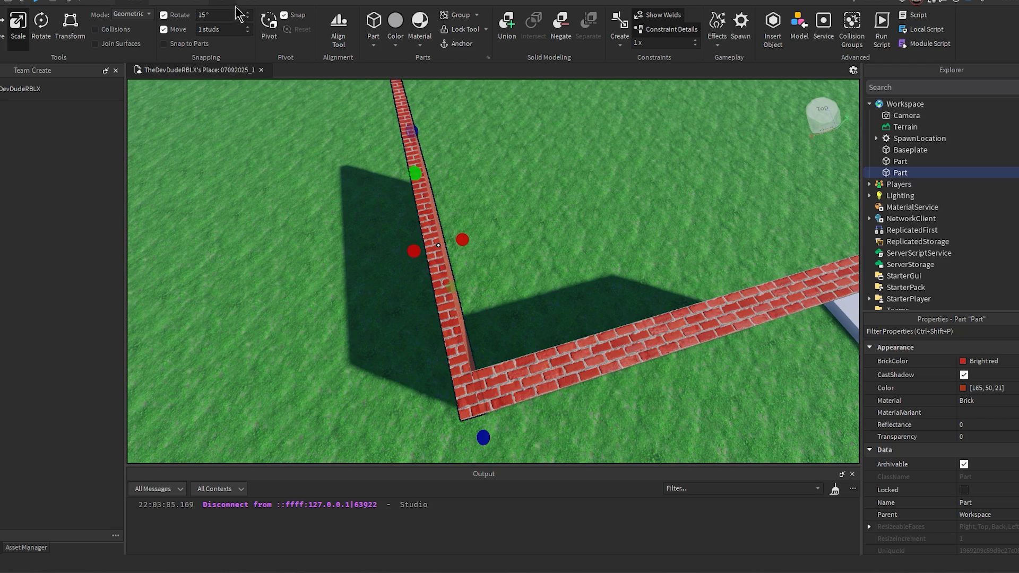
{"action": "right_click_drag", "start_coordinate": [579, 276], "coordinate": [581, 275]}
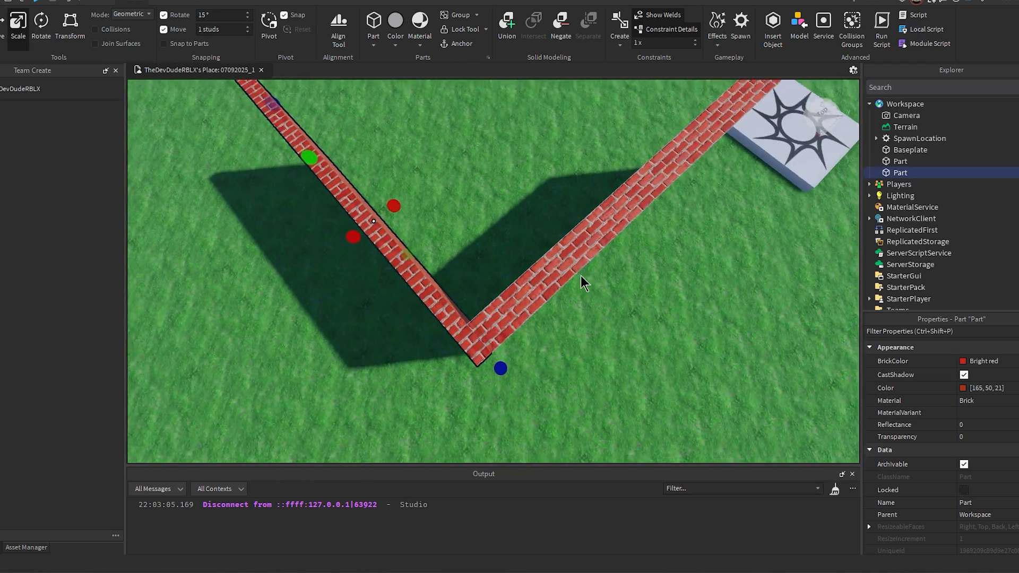
{"action": "scroll", "coordinate": [580, 275], "scroll_direction": "up", "scroll_amount": 2}
{"action": "right_click_drag", "start_coordinate": [502, 179], "coordinate": [504, 185]}
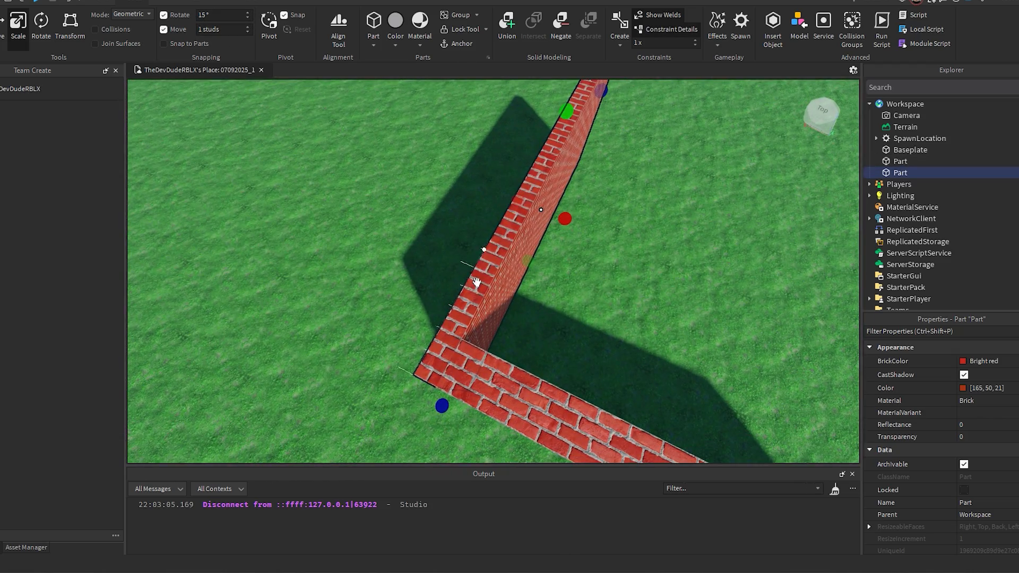
Step: Duplicate a brick wall and place the copy opposite the first wall as the building's third side
{"action": "right_click_drag", "start_coordinate": [532, 230], "coordinate": [532, 230]}
{"action": "left_click_drag", "start_coordinate": [480, 222], "coordinate": [471, 222]}
{"action": "right_click_drag", "start_coordinate": [607, 303], "coordinate": [607, 303]}
{"action": "left_click", "coordinate": [644, 335]}
{"action": "right_click_drag", "start_coordinate": [679, 302], "coordinate": [685, 300]}
{"action": "right_click_drag", "start_coordinate": [531, 278], "coordinate": [531, 277]}
{"action": "left_click", "coordinate": [530, 278]}
{"action": "key", "text": "ctrl+d"}
{"action": "key", "text": "w"}
{"action": "key", "text": "d"}
{"action": "left_click_drag", "start_coordinate": [376, 275], "coordinate": [561, 339]}
{"action": "right_click_drag", "start_coordinate": [562, 339], "coordinate": [562, 339]}
{"action": "key", "text": "e"}
{"action": "left_click_drag", "start_coordinate": [562, 339], "coordinate": [563, 342]}
{"action": "right_click_drag", "start_coordinate": [563, 342], "coordinate": [562, 341]}
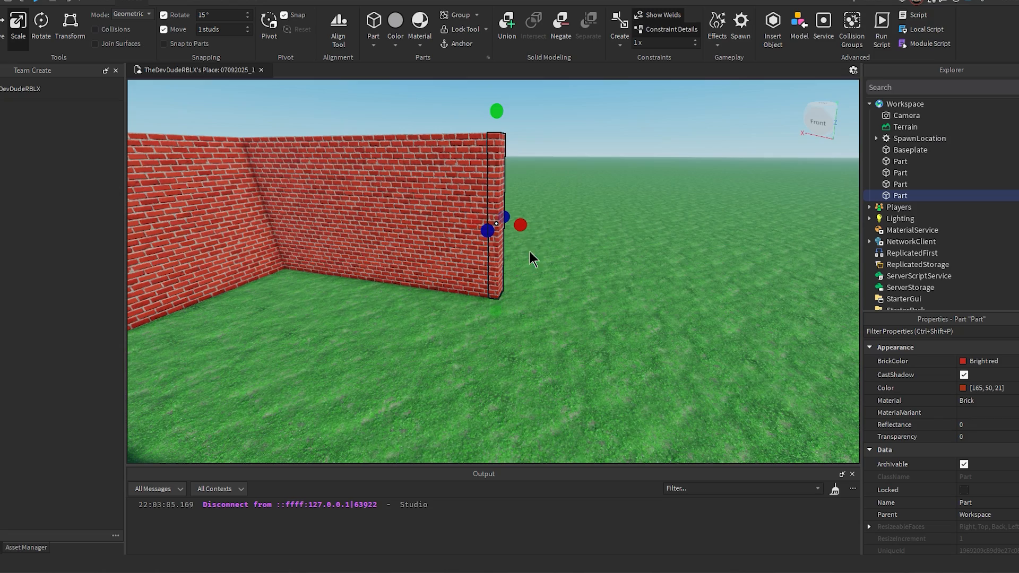
Step: Shorten the front wall copy to a partial section at the third wall's end, leaving the rest of the front open
{"action": "left_click_drag", "start_coordinate": [523, 223], "coordinate": [504, 237]}
{"action": "right_click_drag", "start_coordinate": [504, 237], "coordinate": [504, 236]}
{"action": "key", "text": "d"}
{"action": "left_click_drag", "start_coordinate": [504, 237], "coordinate": [507, 240]}
{"action": "right_click_drag", "start_coordinate": [505, 237], "coordinate": [507, 240]}
{"action": "left_click_drag", "start_coordinate": [507, 240], "coordinate": [496, 239]}
{"action": "right_click_drag", "start_coordinate": [507, 240], "coordinate": [496, 239]}
{"action": "key", "text": "s"}
{"action": "left_click_drag", "start_coordinate": [496, 239], "coordinate": [469, 244]}
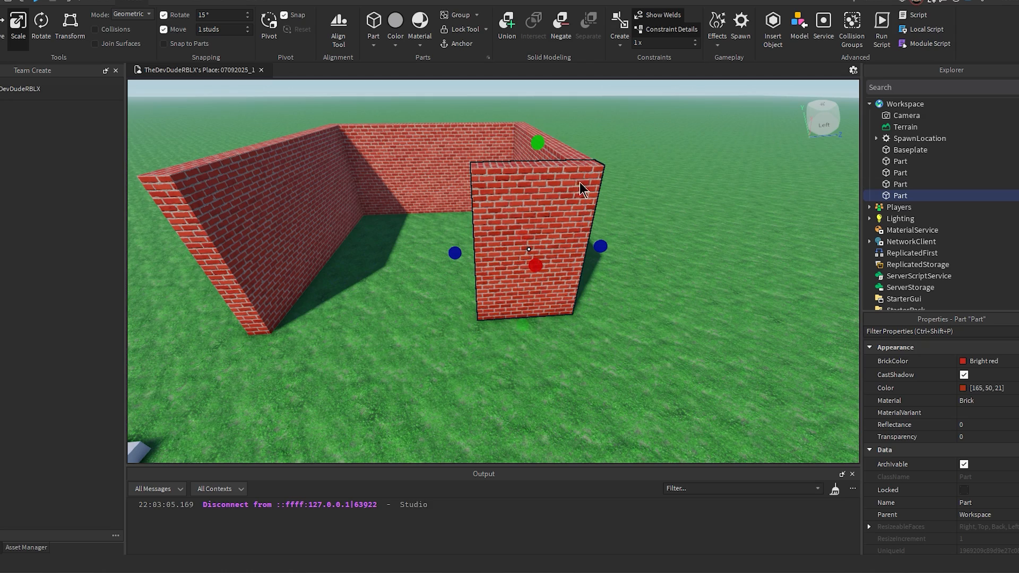
Step: Duplicate the short front wall section and move the copy to the opposite front corner, leaving a doorway gap between them
{"action": "left_click", "coordinate": [4, 24]}
{"action": "key", "text": "ctrl+d"}
{"action": "key", "text": "a"}
{"action": "left_click_drag", "start_coordinate": [594, 248], "coordinate": [480, 246]}
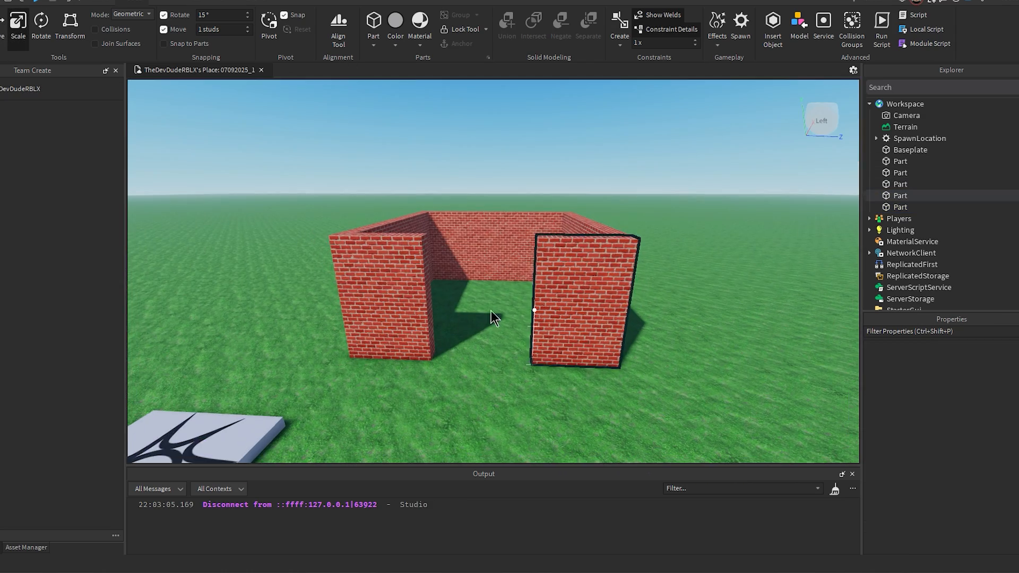
{"action": "key", "text": "w"}
{"action": "right_click_drag", "start_coordinate": [483, 348], "coordinate": [483, 348]}
{"action": "key", "text": "s"}
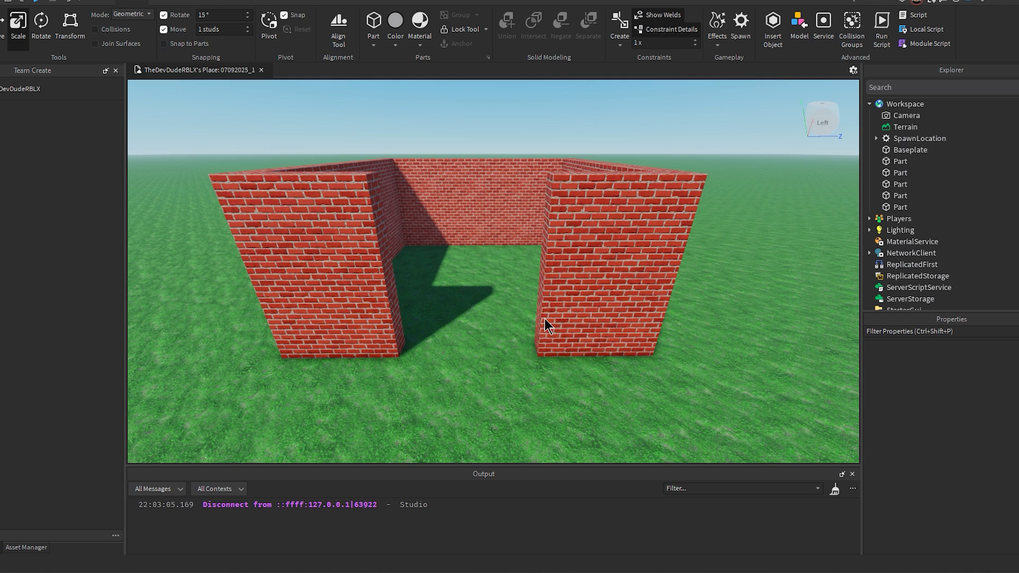
{"action": "right_click_drag", "start_coordinate": [489, 312], "coordinate": [489, 312]}
Step: Duplicate a front wall section and scale the copy into a brick header spanning only the gap above the doorway
{"action": "left_click", "coordinate": [580, 287]}
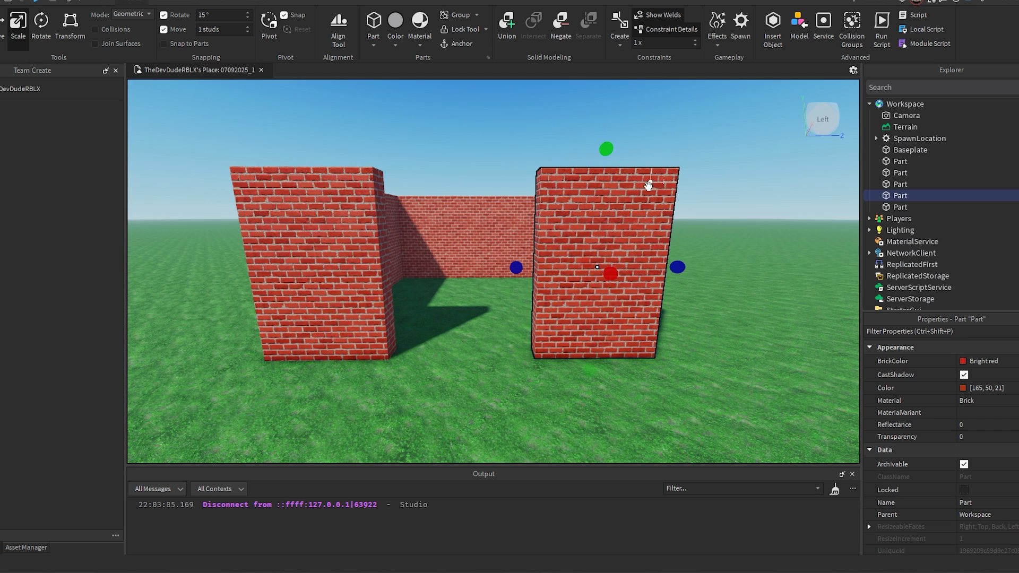
{"action": "key", "text": "ctrl+d"}
{"action": "left_click_drag", "start_coordinate": [590, 367], "coordinate": [597, 283]}
{"action": "left_click_drag", "start_coordinate": [536, 216], "coordinate": [362, 215]}
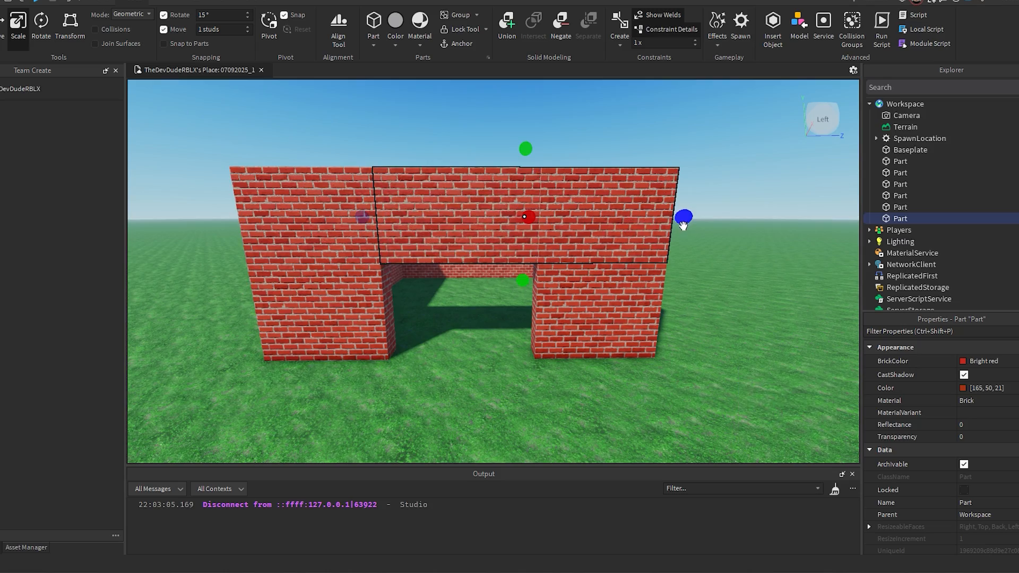
{"action": "left_click_drag", "start_coordinate": [684, 225], "coordinate": [567, 216]}
{"action": "key", "text": "w"}
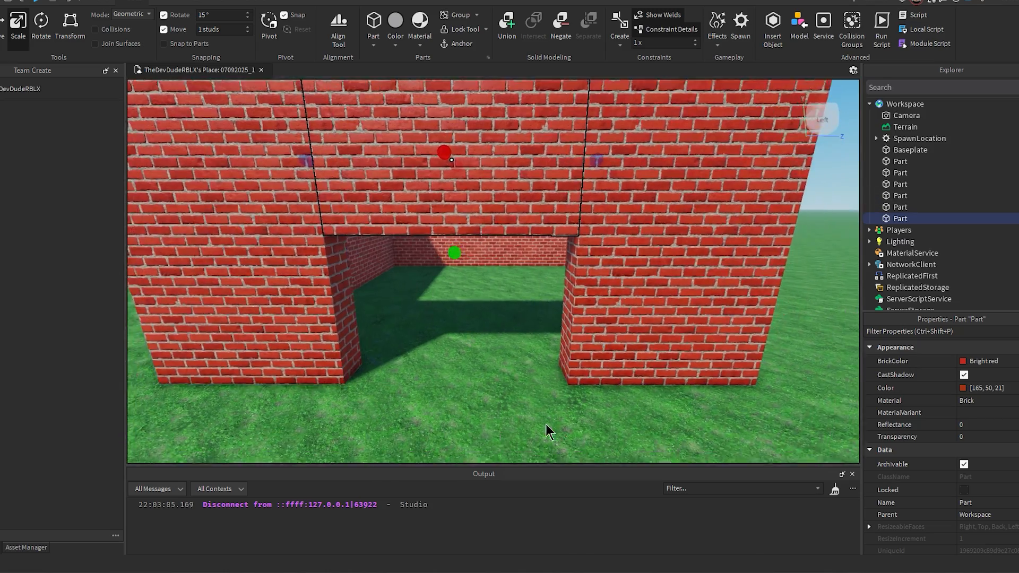
{"action": "key", "text": "s"}
{"action": "left_click", "coordinate": [505, 339]}
Step: Start a play test to check the brick building from the spawn pad
{"action": "right_click_drag", "start_coordinate": [505, 339], "coordinate": [507, 339]}
{"action": "key", "text": "s"}
{"action": "key", "text": "w"}
{"action": "key", "text": "s"}
{"action": "right_click_drag", "start_coordinate": [567, 301], "coordinate": [512, 273]}
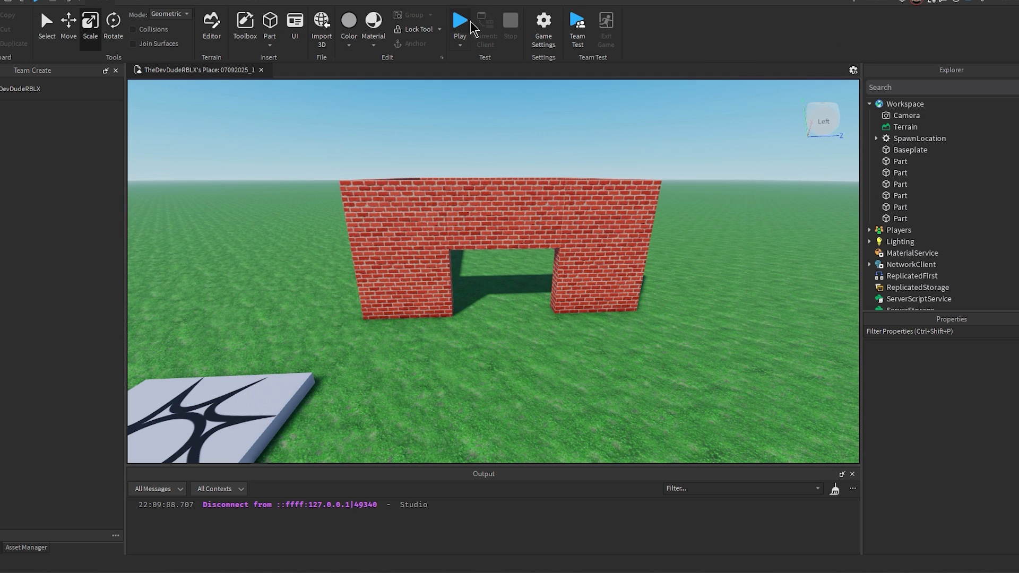
{"action": "left_click", "coordinate": [471, 28]}
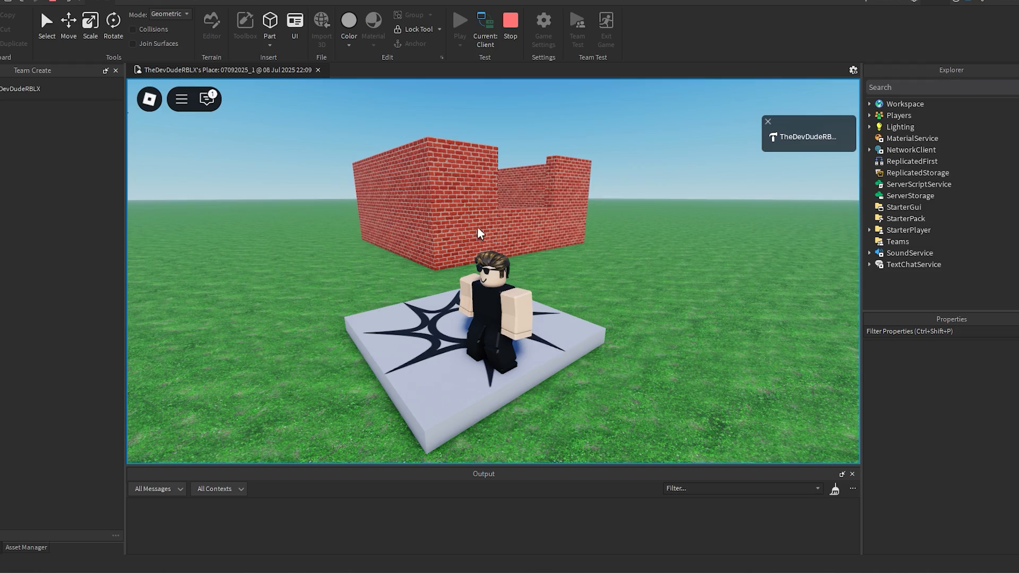
Step: Walk the character to the front of the brick building to check its walls, and stop the play test
{"action": "key", "text": "w"}
{"action": "right_click_drag", "start_coordinate": [553, 218], "coordinate": [554, 217]}
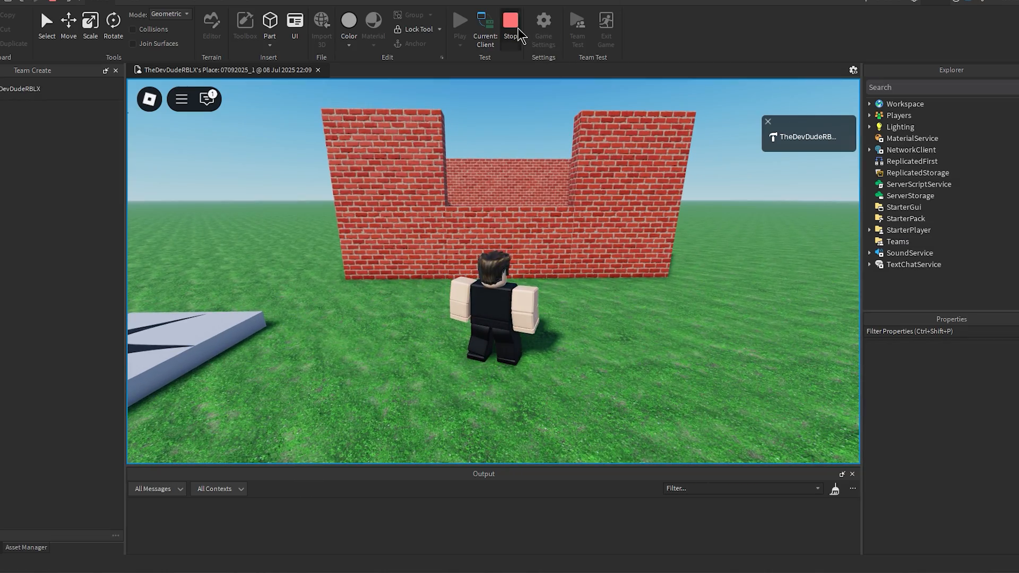
{"action": "left_click", "coordinate": [512, 10]}
Step: Select all six brick wall parts of the house and anchor them
{"action": "key", "text": "s"}
{"action": "right_click_drag", "start_coordinate": [642, 185], "coordinate": [643, 184]}
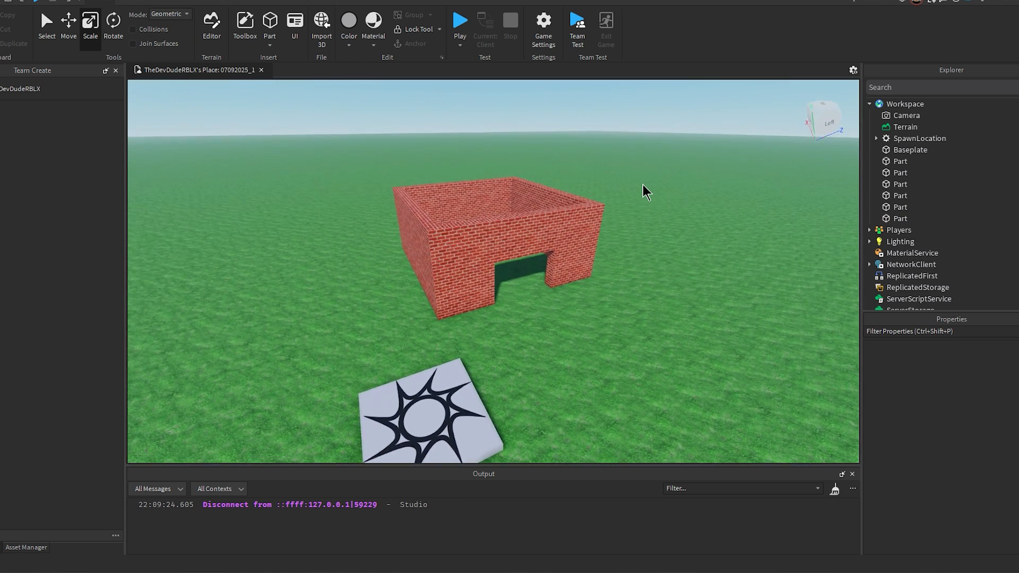
{"action": "left_click_drag", "start_coordinate": [437, 198], "coordinate": [681, 335]}
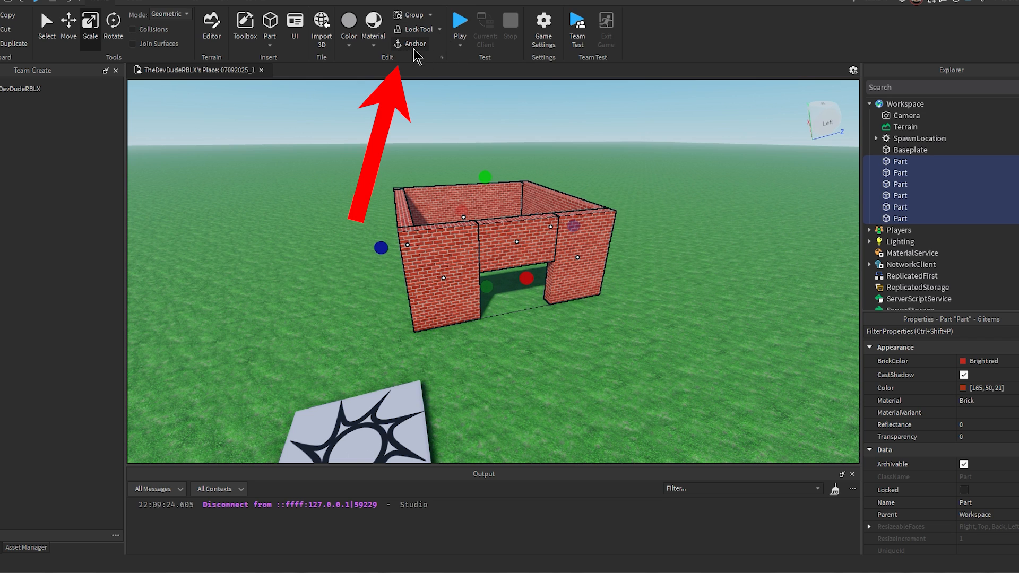
{"action": "left_click", "coordinate": [415, 45]}
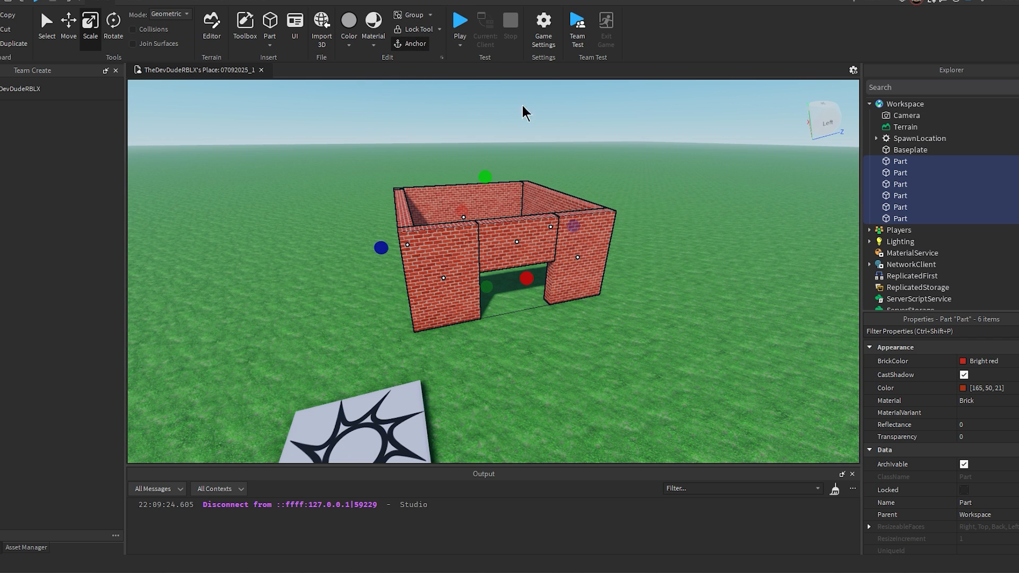
{"action": "left_click", "coordinate": [677, 253]}
Step: Play-test the anchored house by walking the character up to the doorway, and end the test
{"action": "right_click_drag", "start_coordinate": [677, 254], "coordinate": [640, 244]}
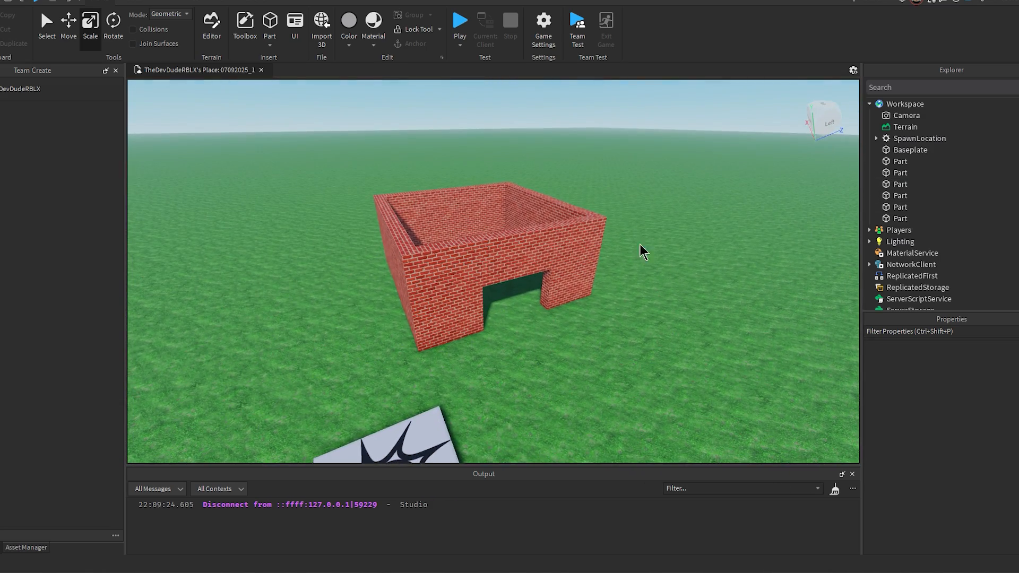
{"action": "left_click", "coordinate": [460, 24]}
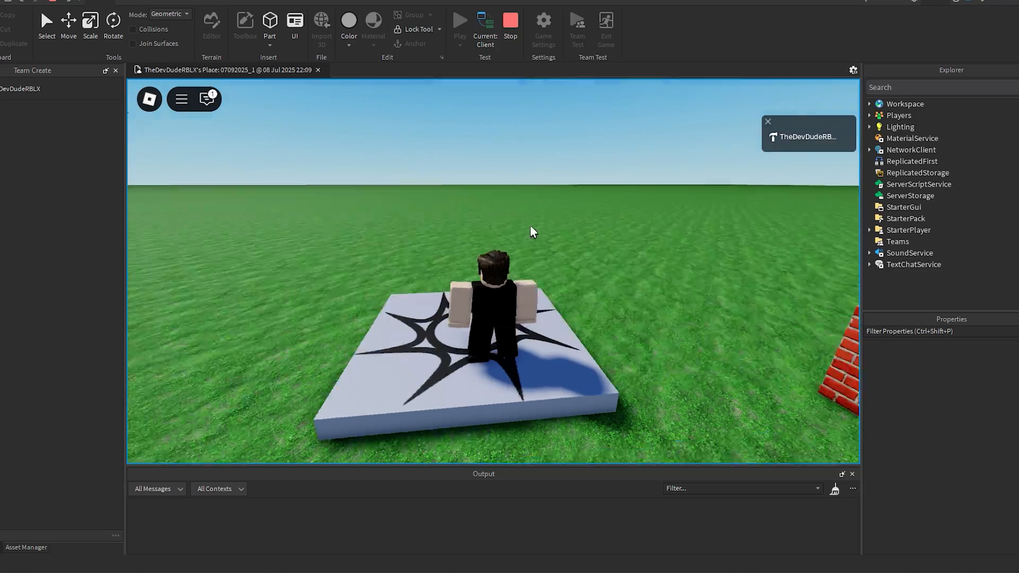
{"action": "key", "text": "w"}
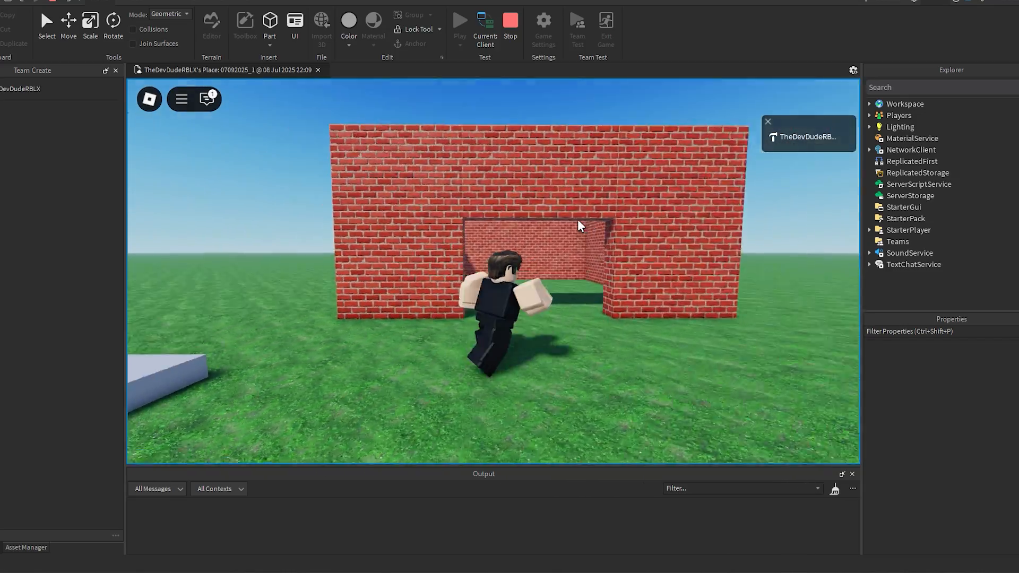
{"action": "right_click_drag", "start_coordinate": [578, 220], "coordinate": [580, 225]}
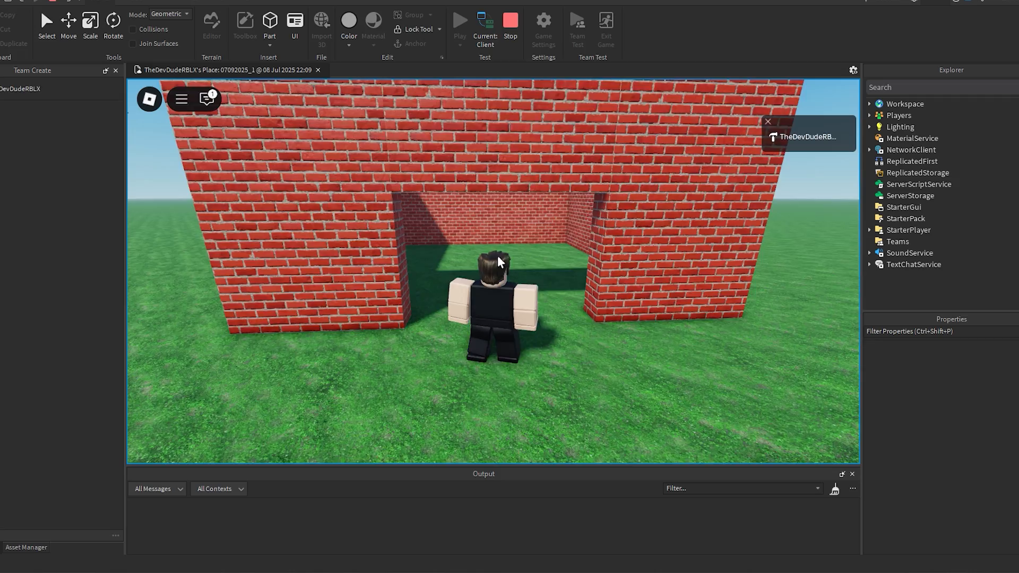
{"action": "key", "text": "s"}
{"action": "key", "text": "w"}
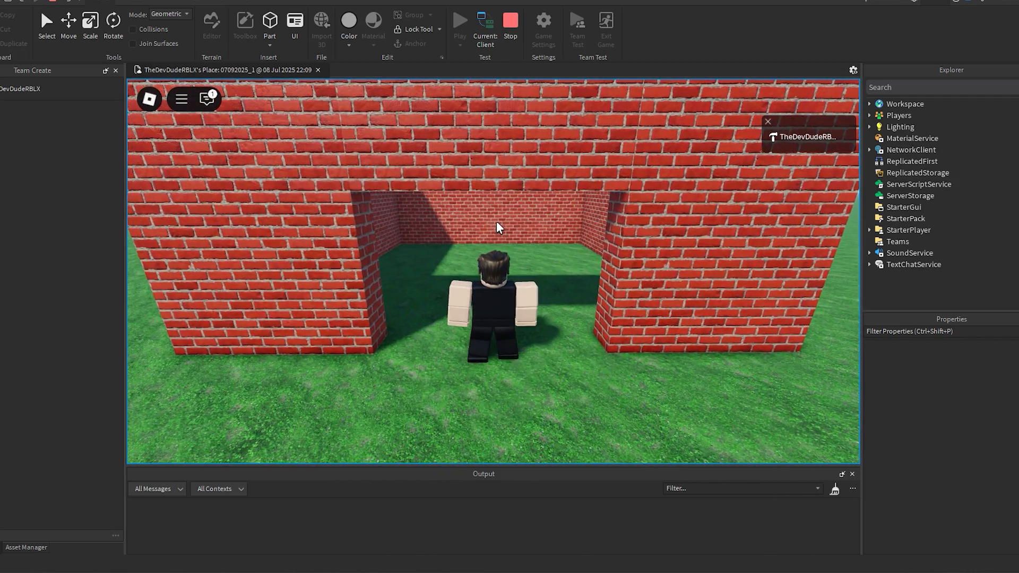
{"action": "key", "text": "s"}
{"action": "key", "text": "w"}
{"action": "key", "text": "s"}
{"action": "key", "text": "w"}
{"action": "right_click_drag", "start_coordinate": [497, 222], "coordinate": [496, 222]}
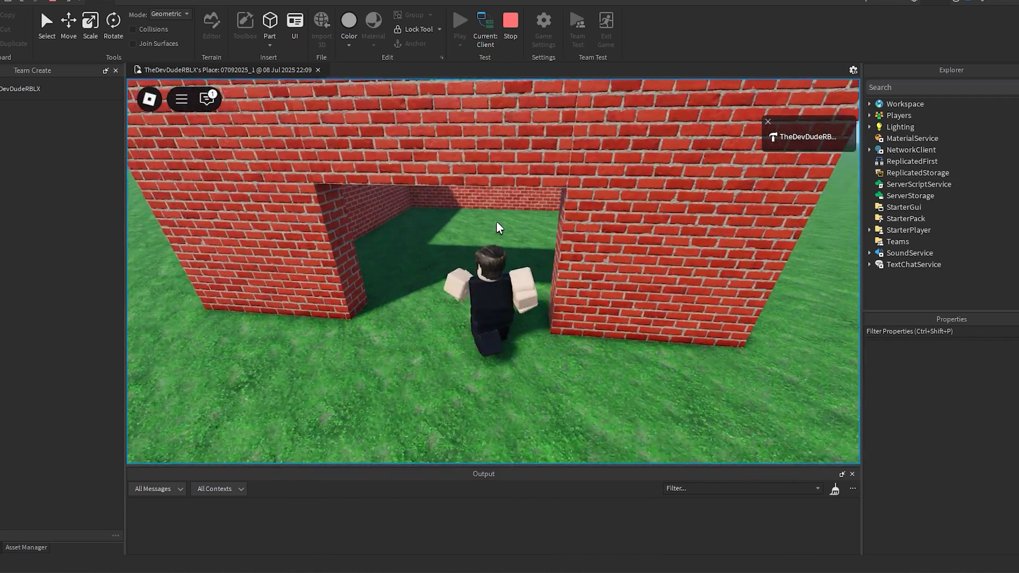
{"action": "key", "text": "shift+F5"}
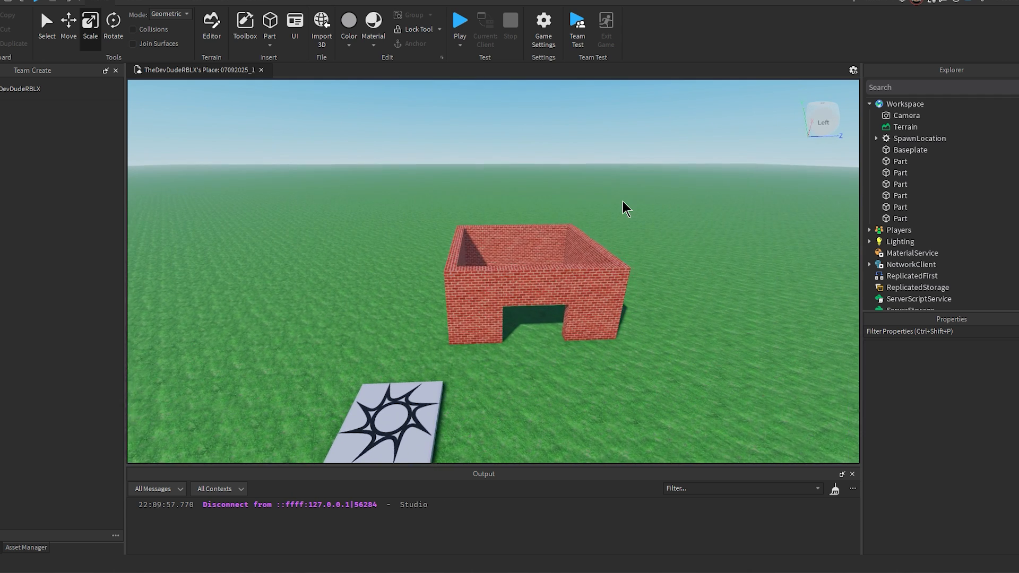
Step: Delete all six brick parts of the house
{"action": "mouse_move", "coordinate": [623, 207]}
{"action": "right_mouse_down"}
{"action": "mouse_move", "coordinate": [638, 207]}
{"action": "mouse_move", "coordinate": [621, 260]}
{"action": "mouse_move", "coordinate": [633, 211]}
{"action": "right_mouse_up"}
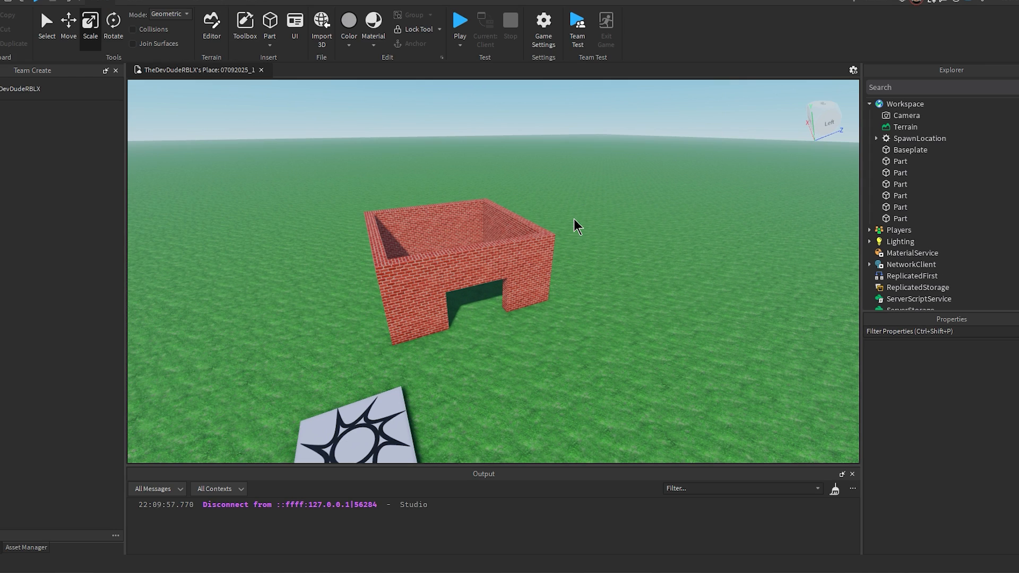
{"action": "key", "text": "ctrl+a"}
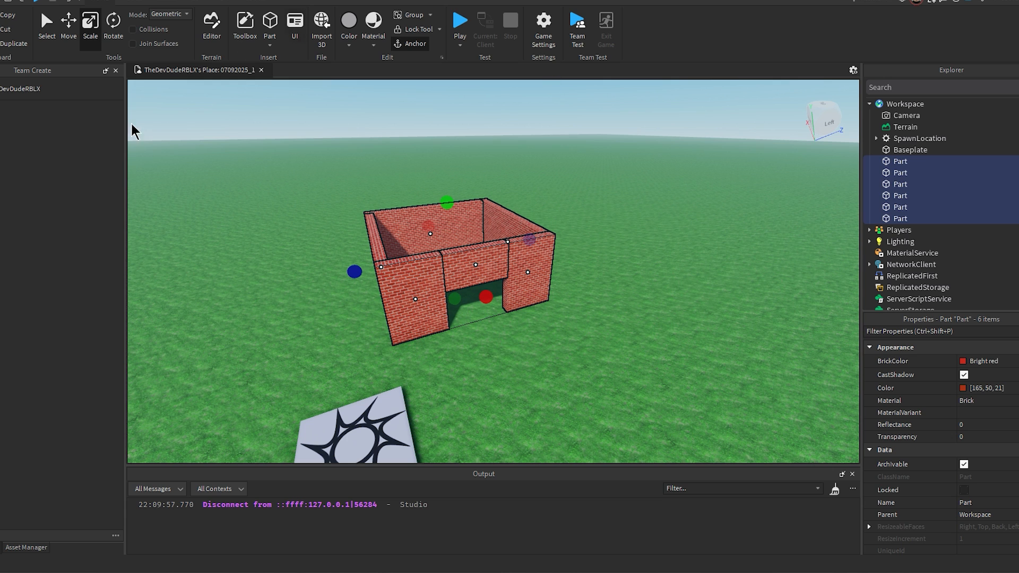
{"action": "key", "text": "Delete"}
Step: Insert a new part and scale it into a large, thick square slab beside the spawn pad
{"action": "key", "text": "s"}
{"action": "right_click_drag", "start_coordinate": [602, 248], "coordinate": [602, 249]}
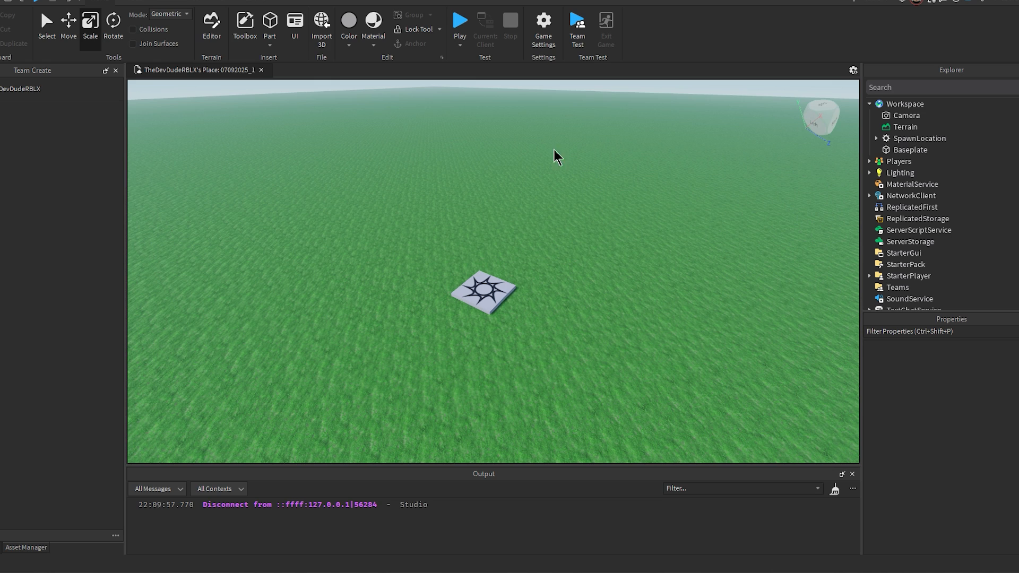
{"action": "left_click", "coordinate": [271, 23]}
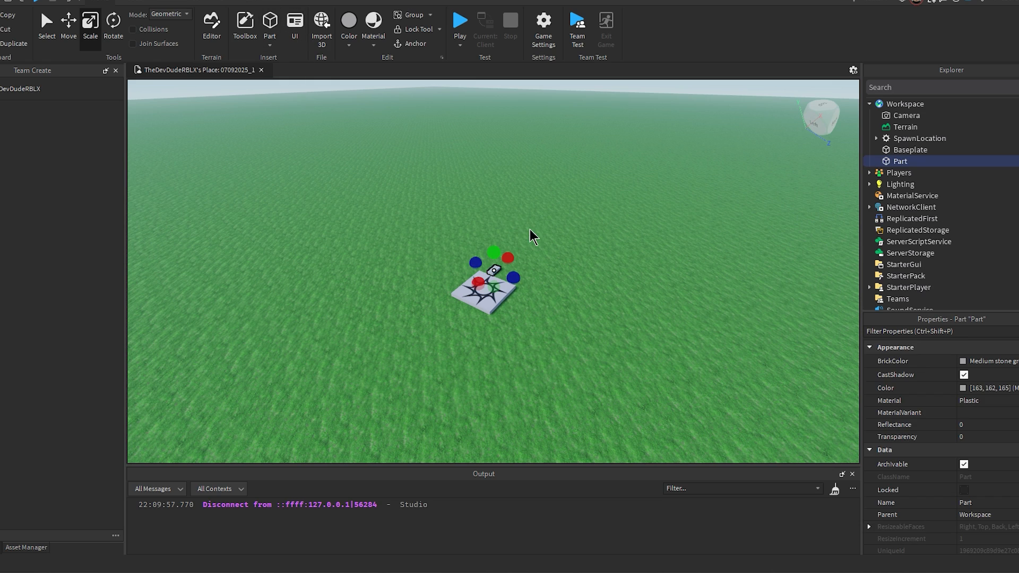
{"action": "right_click_drag", "start_coordinate": [530, 229], "coordinate": [529, 229]}
{"action": "left_click_drag", "start_coordinate": [514, 268], "coordinate": [589, 261]}
{"action": "right_click_drag", "start_coordinate": [599, 262], "coordinate": [598, 262]}
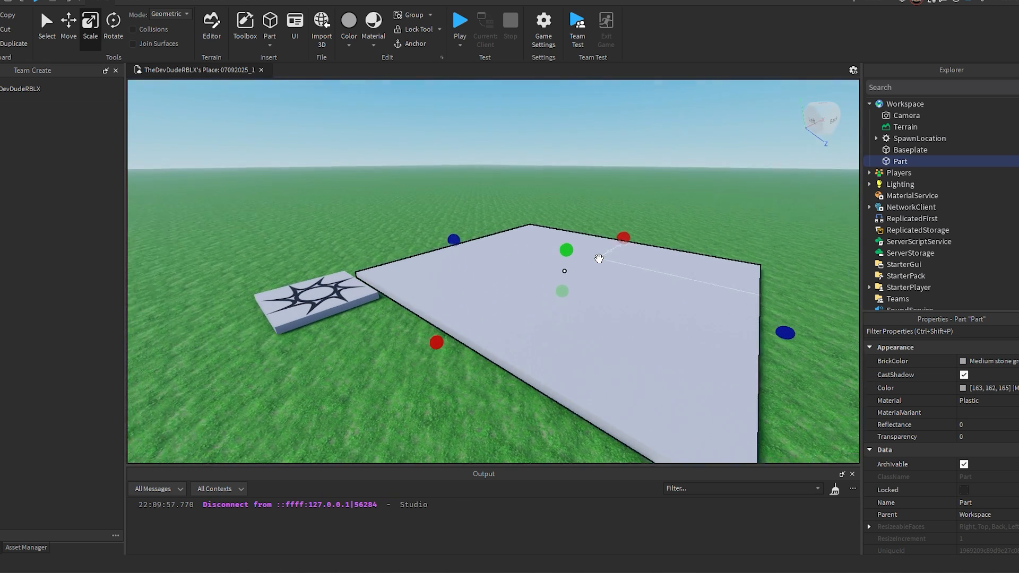
{"action": "scroll", "coordinate": [503, 257], "scroll_direction": "up", "scroll_amount": 3}
{"action": "left_click_drag", "start_coordinate": [503, 257], "coordinate": [509, 227]}
{"action": "scroll", "coordinate": [501, 192], "scroll_direction": "down", "scroll_amount": 5}
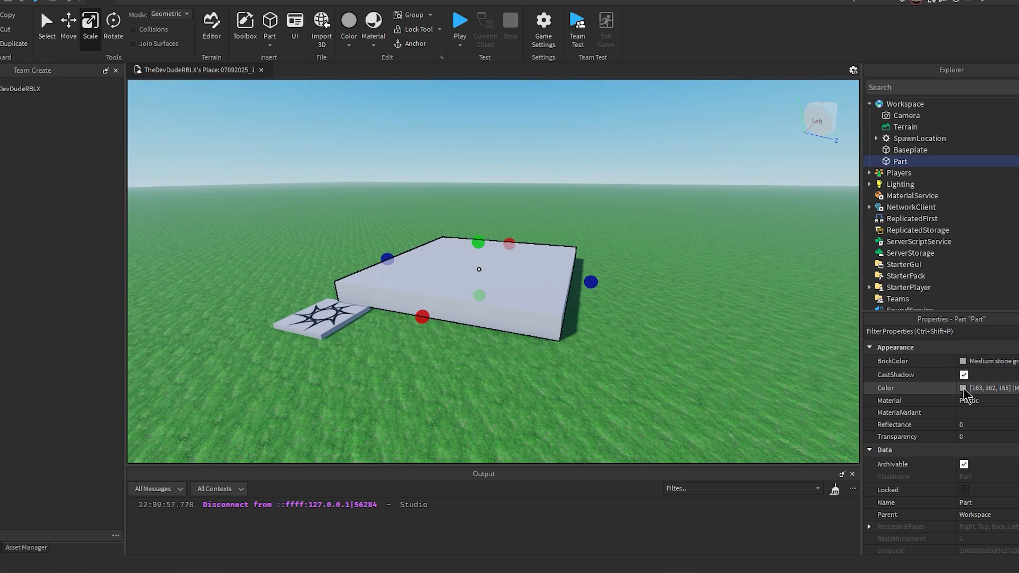
Step: Set the slab's color to Dark stone grey (97, 96, 98)
{"action": "left_click", "coordinate": [963, 389]}
{"action": "left_click_drag", "start_coordinate": [578, 158], "coordinate": [827, 154]}
{"action": "left_click_drag", "start_coordinate": [890, 221], "coordinate": [893, 227]}
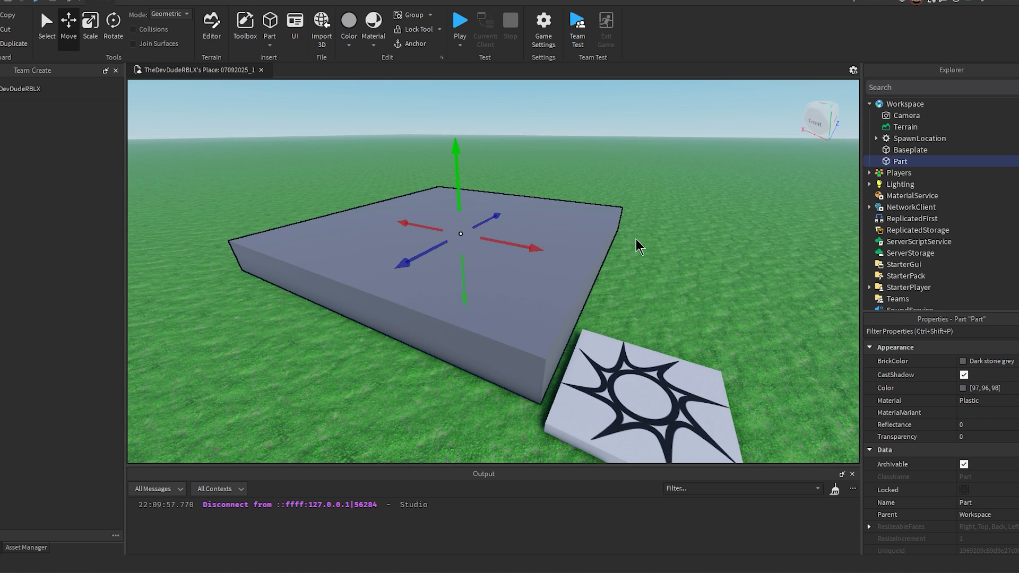
Step: Duplicate the slab onto the top of the original and scale the copy wider and thicker
{"action": "key", "text": "ctrl+d"}
{"action": "left_click_drag", "start_coordinate": [467, 187], "coordinate": [474, 172]}
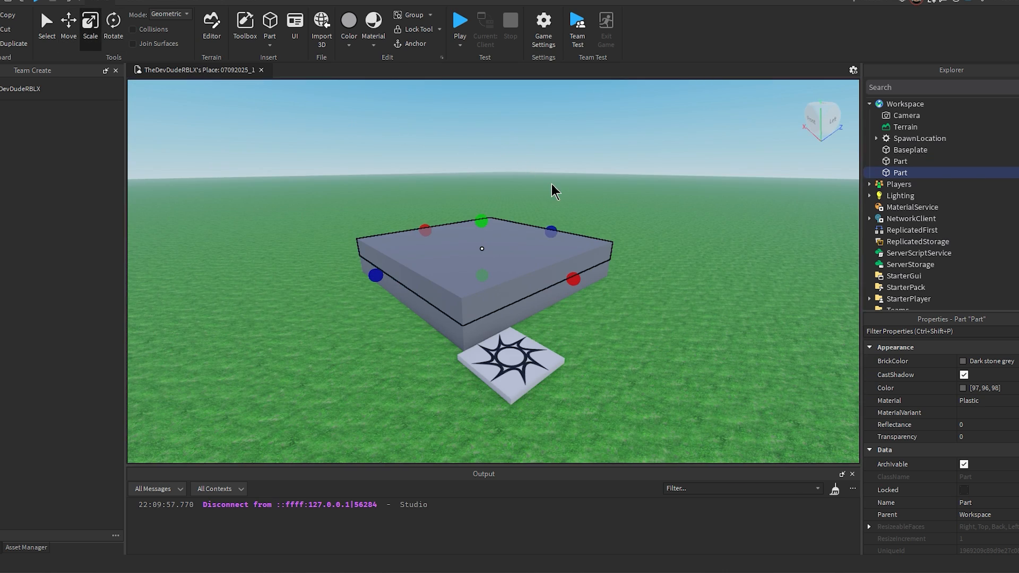
{"action": "left_click_drag", "start_coordinate": [481, 222], "coordinate": [482, 219]}
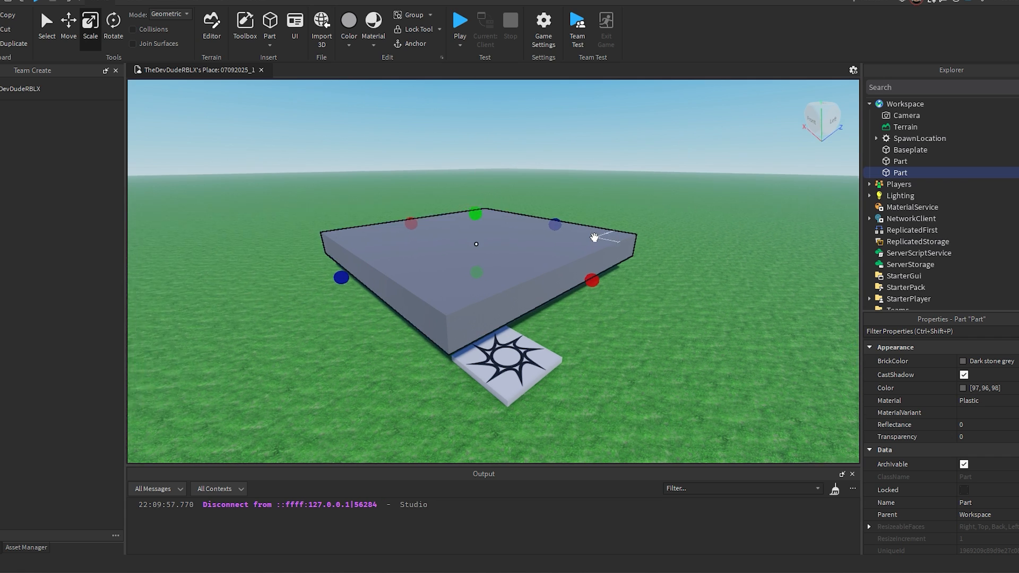
{"action": "scroll", "coordinate": [594, 238], "scroll_direction": "up", "scroll_amount": 5}
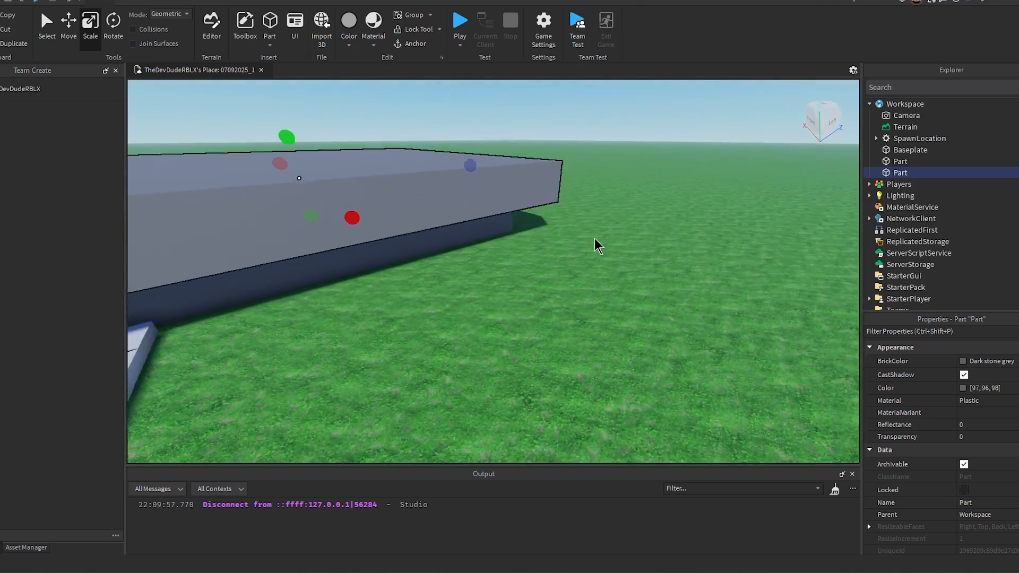
{"action": "right_click_drag", "start_coordinate": [595, 237], "coordinate": [594, 237]}
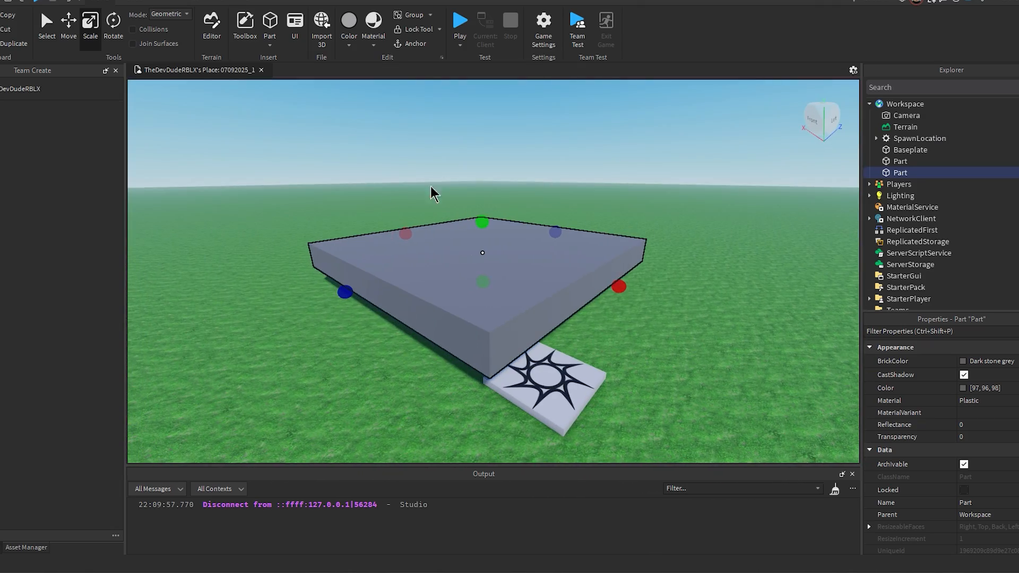
{"action": "left_click_drag", "start_coordinate": [483, 222], "coordinate": [491, 210]}
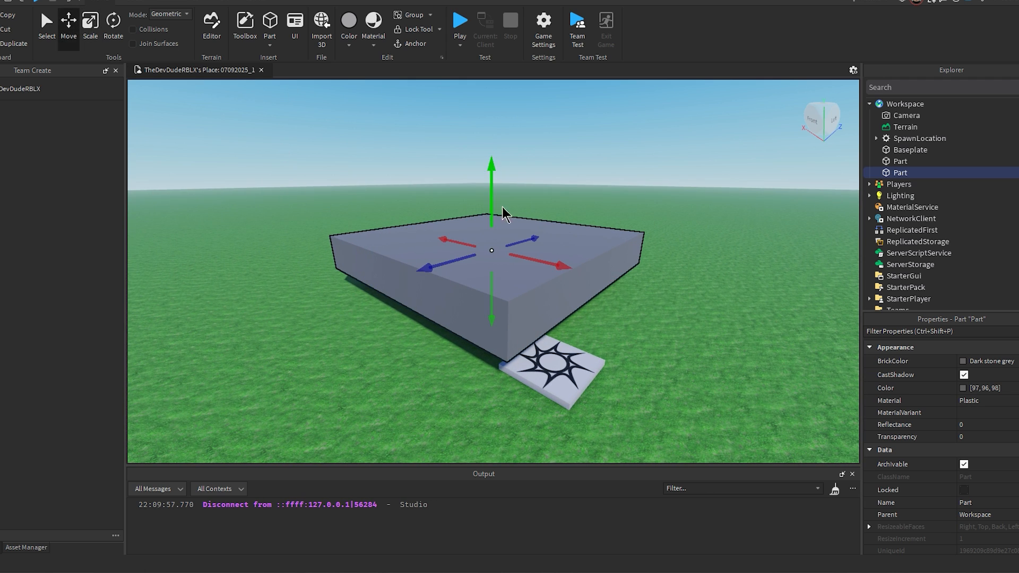
Step: Stack three more progressively wider slab copies above, and scale the topmost slab thicker
{"action": "left_click_drag", "start_coordinate": [493, 202], "coordinate": [493, 167]}
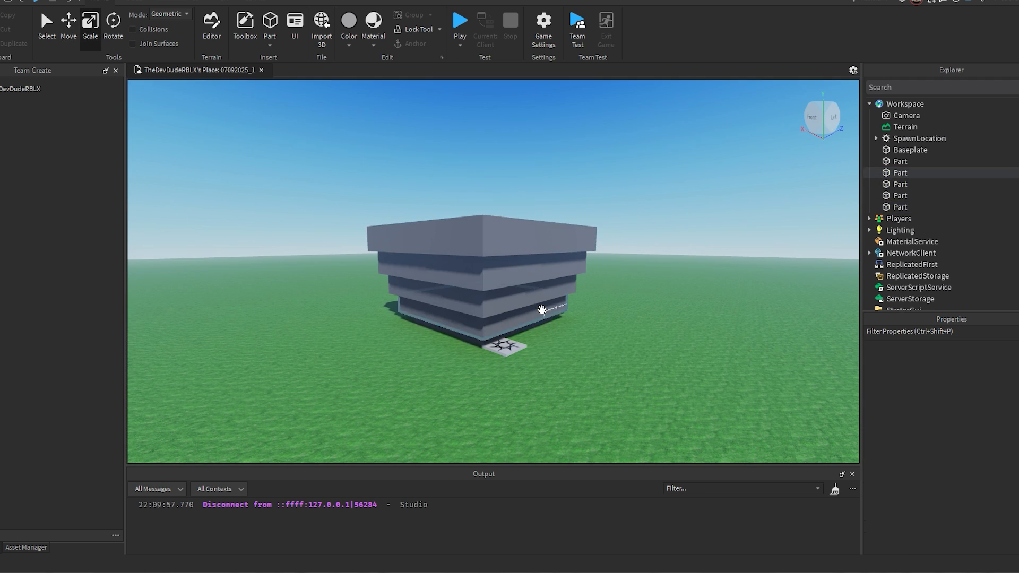
{"action": "scroll", "coordinate": [542, 311], "scroll_direction": "up", "scroll_amount": 5}
{"action": "left_click", "coordinate": [485, 230]}
{"action": "left_click_drag", "start_coordinate": [480, 186], "coordinate": [483, 159]}
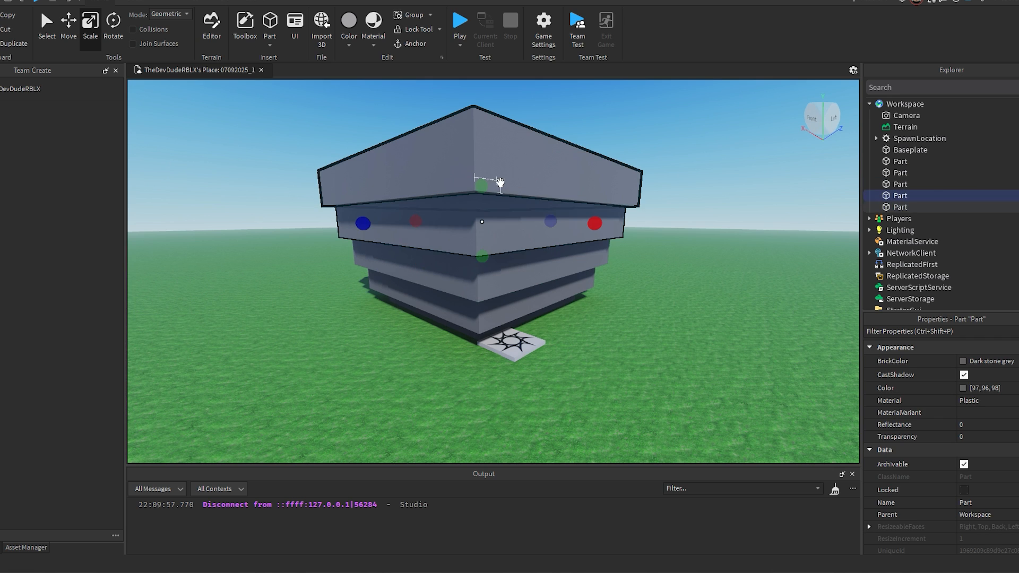
{"action": "scroll", "coordinate": [528, 192], "scroll_direction": "down", "scroll_amount": 1}
{"action": "scroll", "coordinate": [529, 193], "scroll_direction": "down", "scroll_amount": 1}
{"action": "left_click", "coordinate": [515, 171]}
{"action": "scroll", "coordinate": [562, 273], "scroll_direction": "down", "scroll_amount": 1}
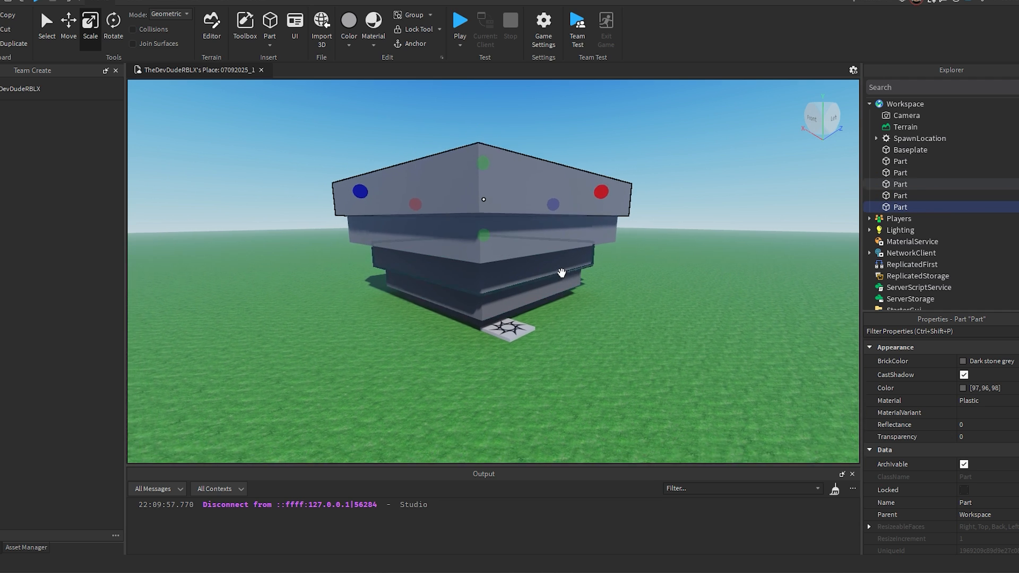
Step: Delete the spawn location at the foot of the slab stack
{"action": "scroll", "coordinate": [562, 273], "scroll_direction": "down", "scroll_amount": 2}
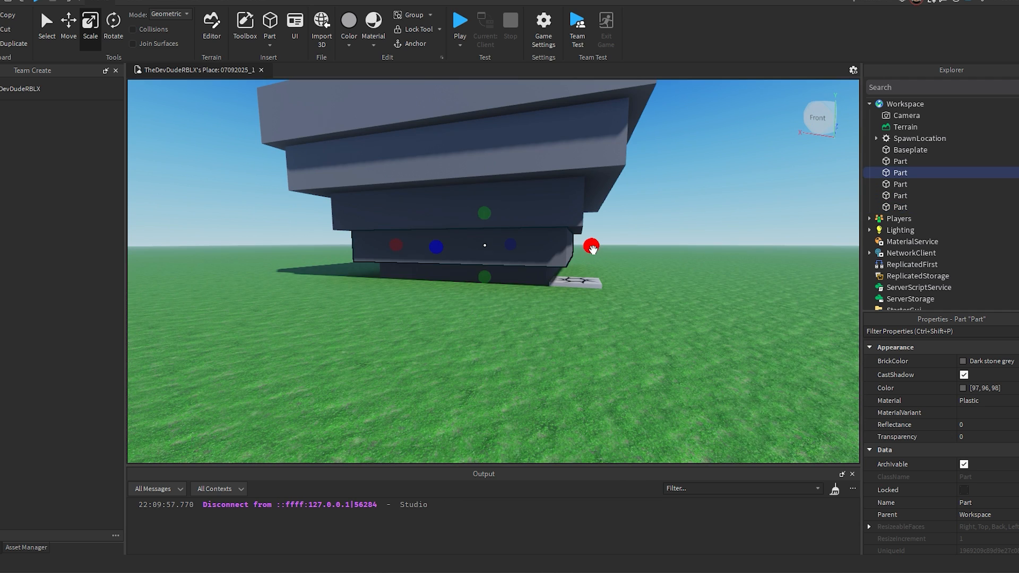
{"action": "left_click_drag", "start_coordinate": [593, 247], "coordinate": [581, 249], "text": "alt"}
{"action": "right_click_drag", "start_coordinate": [548, 241], "coordinate": [547, 239]}
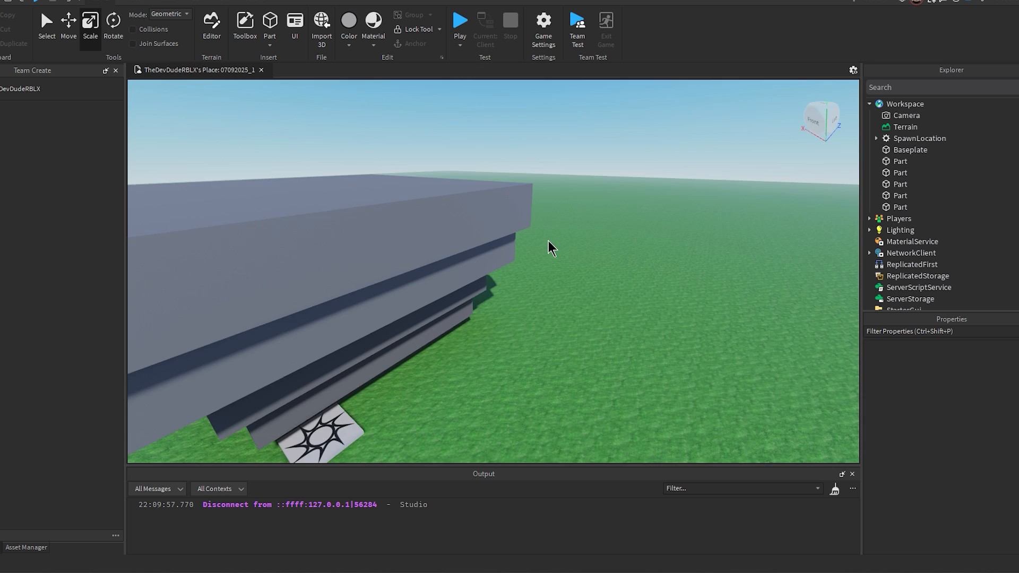
{"action": "key", "text": "s"}
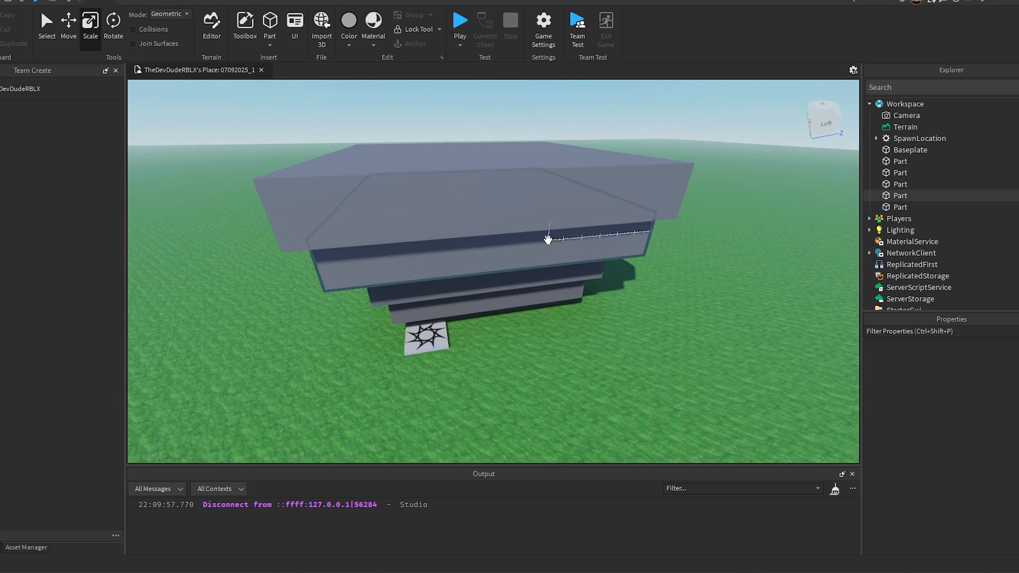
{"action": "key", "text": "a"}
{"action": "right_click_drag", "start_coordinate": [523, 290], "coordinate": [533, 305]}
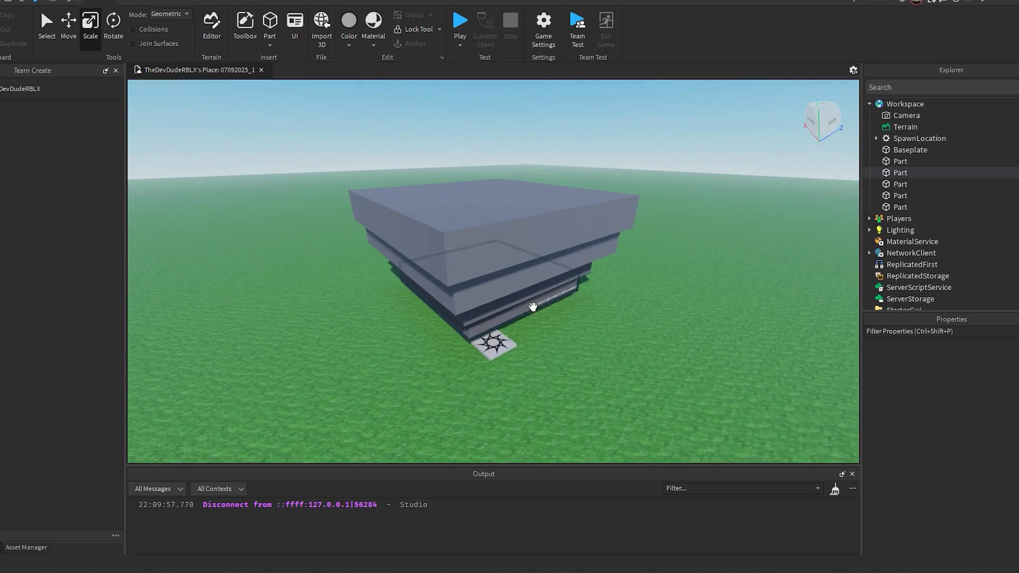
{"action": "left_click", "coordinate": [508, 347]}
{"action": "key", "text": "Delete"}
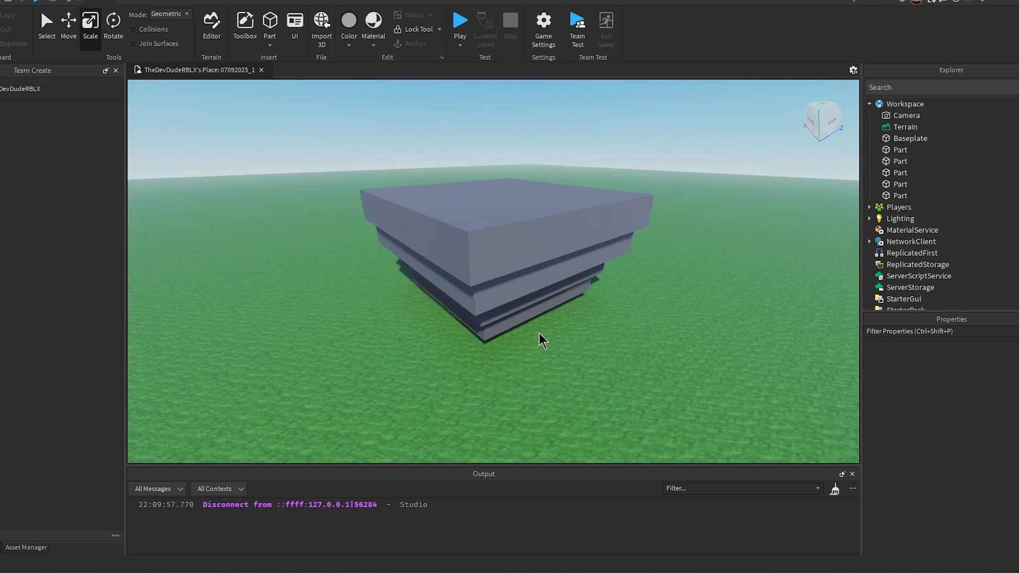
Step: Select all five slabs and raise the whole stack high above the baseplate
{"action": "key", "text": "a"}
{"action": "right_click_drag", "start_coordinate": [556, 337], "coordinate": [578, 333]}
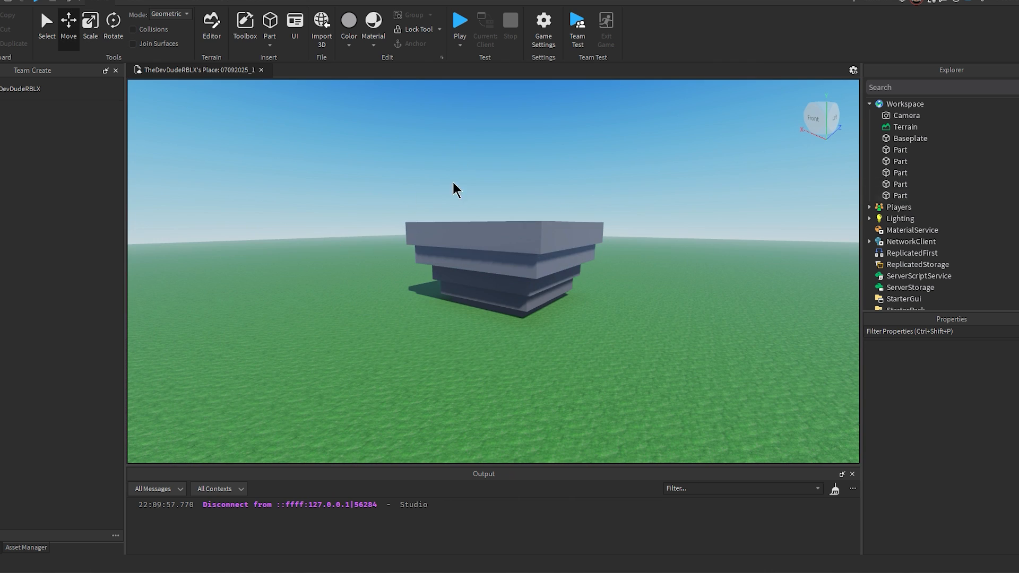
{"action": "left_click_drag", "start_coordinate": [329, 134], "coordinate": [636, 349]}
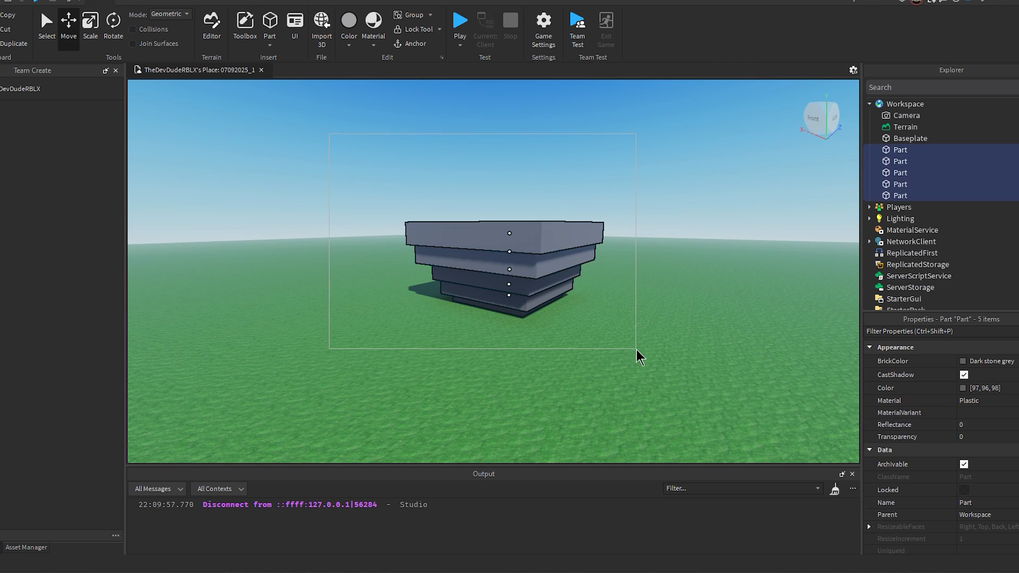
{"action": "left_click_drag", "start_coordinate": [512, 206], "coordinate": [511, 200]}
{"action": "right_click_drag", "start_coordinate": [513, 201], "coordinate": [512, 200]}
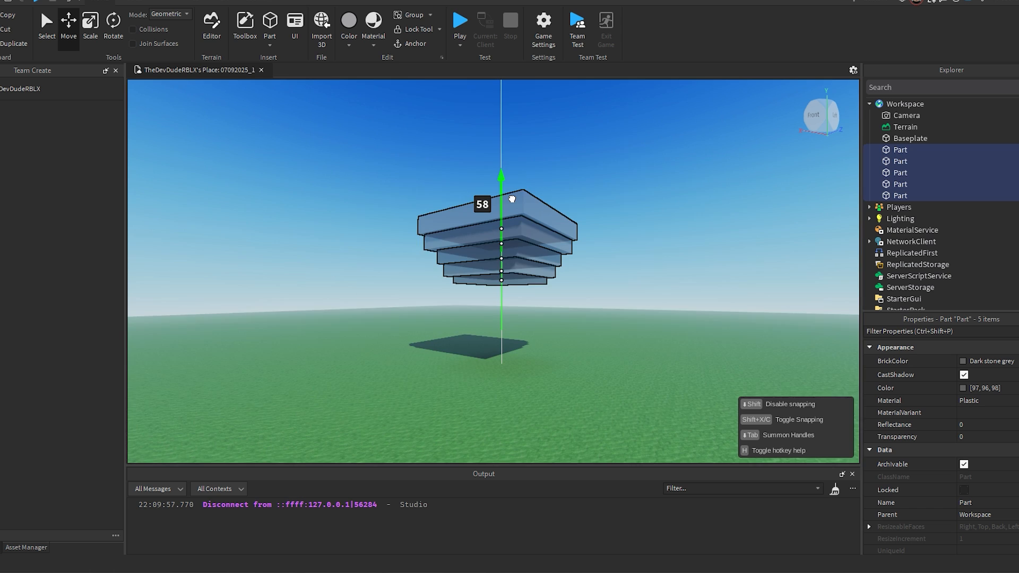
{"action": "left_click_drag", "start_coordinate": [512, 201], "coordinate": [508, 177]}
{"action": "left_click", "coordinate": [600, 254]}
Step: Examine the floating slab stack from below and from several sides
{"action": "key", "text": "w"}
{"action": "key", "text": "d"}
{"action": "right_click_drag", "start_coordinate": [584, 252], "coordinate": [584, 252]}
{"action": "key", "text": "s"}
{"action": "key", "text": "a"}
{"action": "key", "text": "w"}
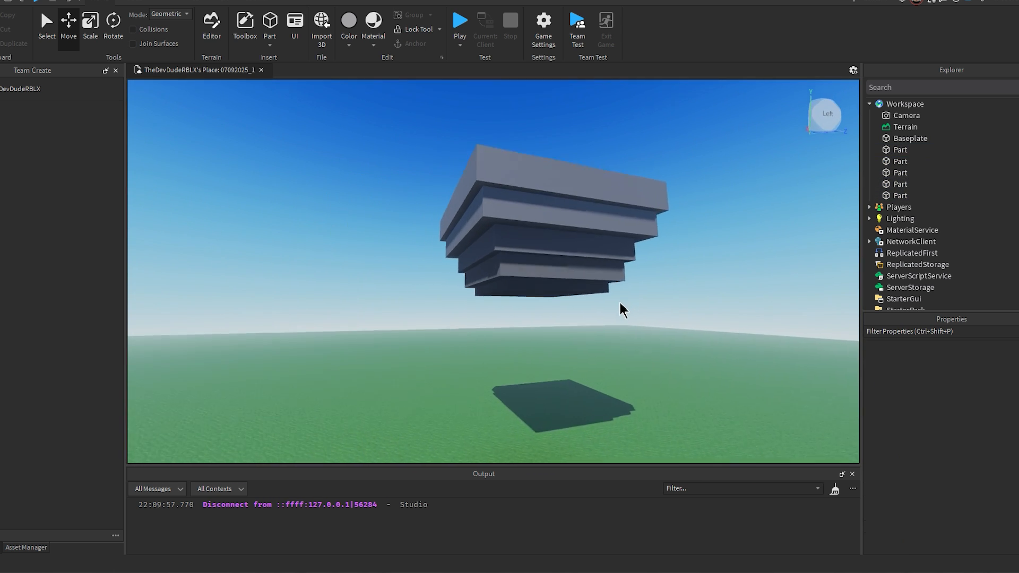
{"action": "right_click_drag", "start_coordinate": [620, 303], "coordinate": [620, 302]}
{"action": "key", "text": "s"}
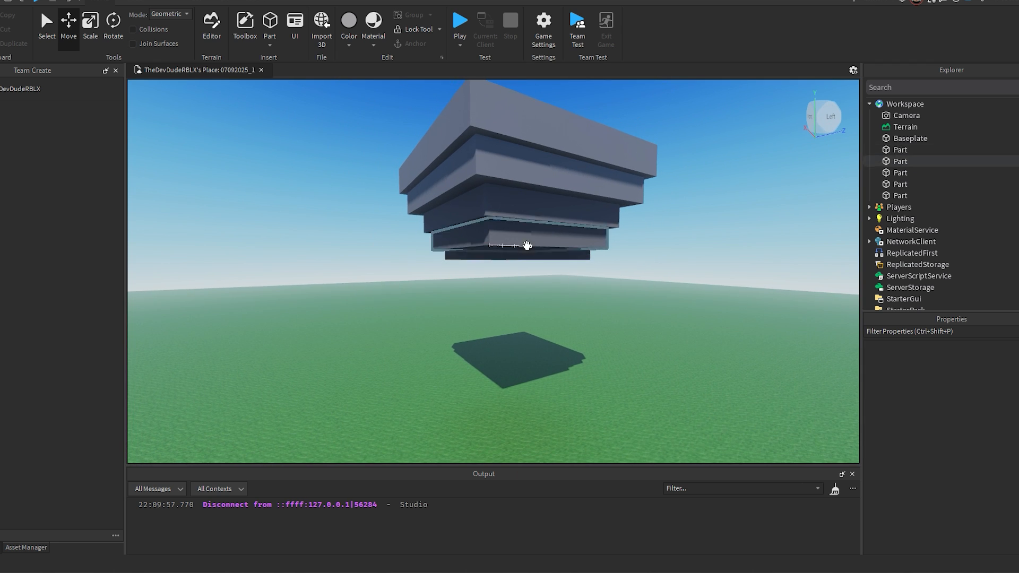
Step: Add a smaller copy of the lowest slab beneath the floating stack
{"action": "key", "text": "w"}
{"action": "right_click_drag", "start_coordinate": [527, 263], "coordinate": [528, 264]}
{"action": "left_click", "coordinate": [509, 250]}
{"action": "left_click_drag", "start_coordinate": [483, 187], "coordinate": [480, 317]}
{"action": "key", "text": "s"}
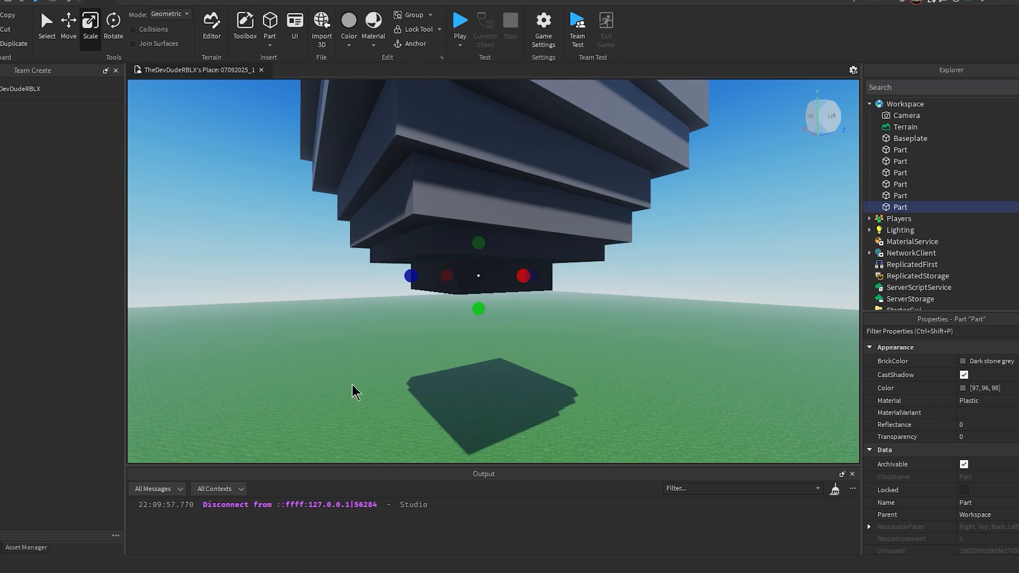
{"action": "left_click", "coordinate": [352, 385]}
Step: Rotate the third and fourth slabs from the original base about the vertical axis so their corners are offset from their neighbours
{"action": "right_click_drag", "start_coordinate": [629, 326], "coordinate": [629, 326]}
{"action": "key", "text": "w"}
{"action": "left_click", "coordinate": [489, 260]}
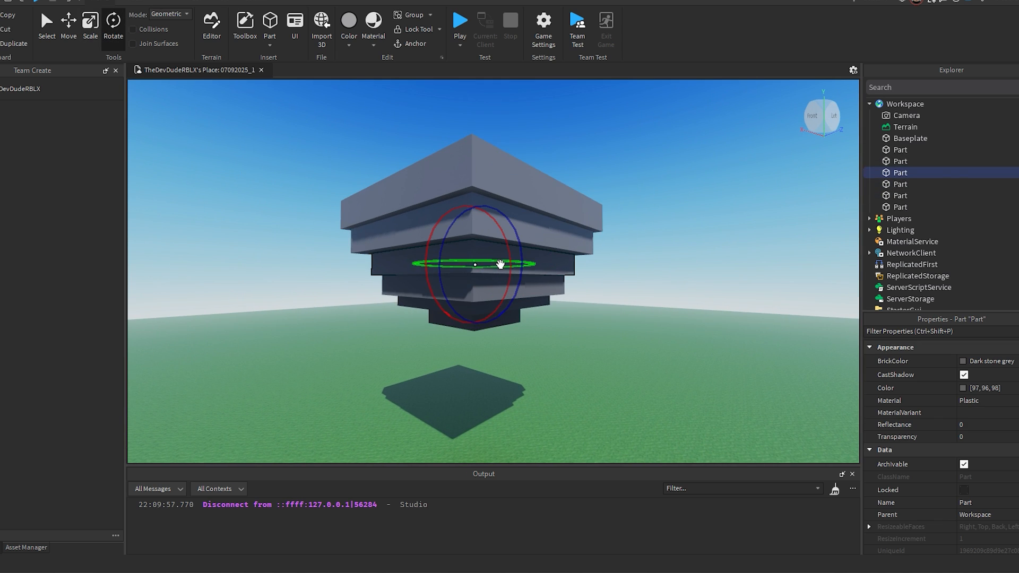
{"action": "left_click_drag", "start_coordinate": [500, 264], "coordinate": [497, 264]}
{"action": "left_click", "coordinate": [556, 226]}
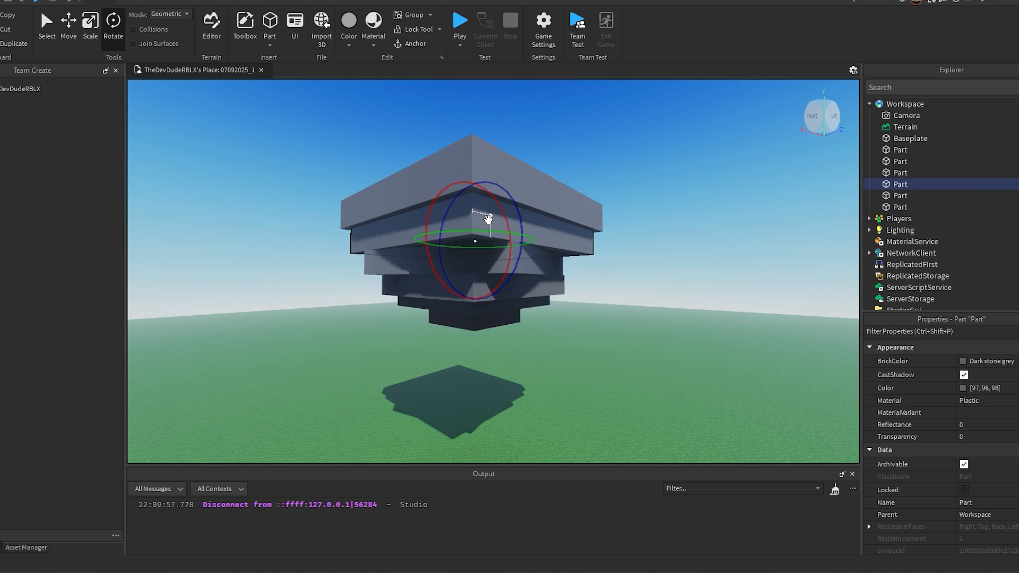
{"action": "left_click_drag", "start_coordinate": [485, 228], "coordinate": [511, 229]}
Step: Rotate the small lowest slab about the vertical axis out of line with the slabs above it
{"action": "left_click", "coordinate": [513, 264]}
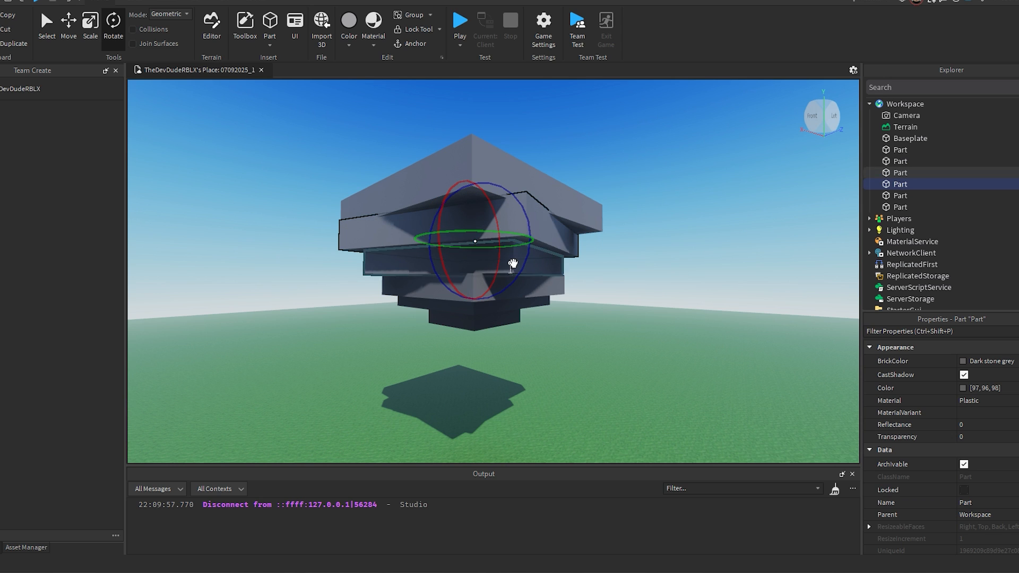
{"action": "left_click", "coordinate": [483, 317]}
{"action": "left_click_drag", "start_coordinate": [489, 318], "coordinate": [516, 319]}
{"action": "left_click", "coordinate": [562, 220]}
{"action": "right_click_drag", "start_coordinate": [561, 221], "coordinate": [518, 214]}
{"action": "key", "text": "w"}
{"action": "key", "text": "s"}
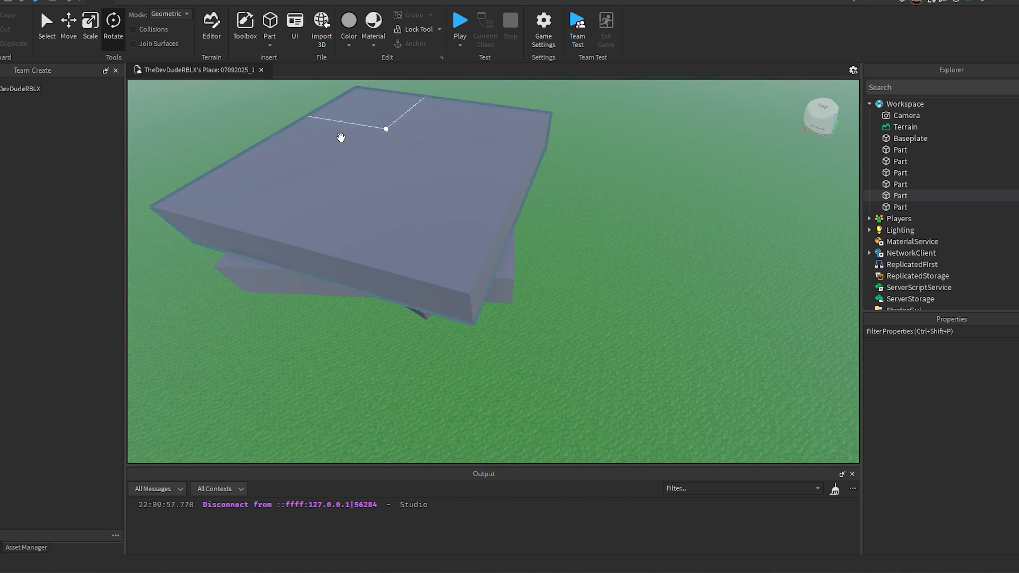
Step: Scale the floating stack's top slab upward to make it thicker
{"action": "left_click", "coordinate": [474, 177]}
{"action": "right_click_drag", "start_coordinate": [490, 174], "coordinate": [490, 174]}
{"action": "key", "text": "s"}
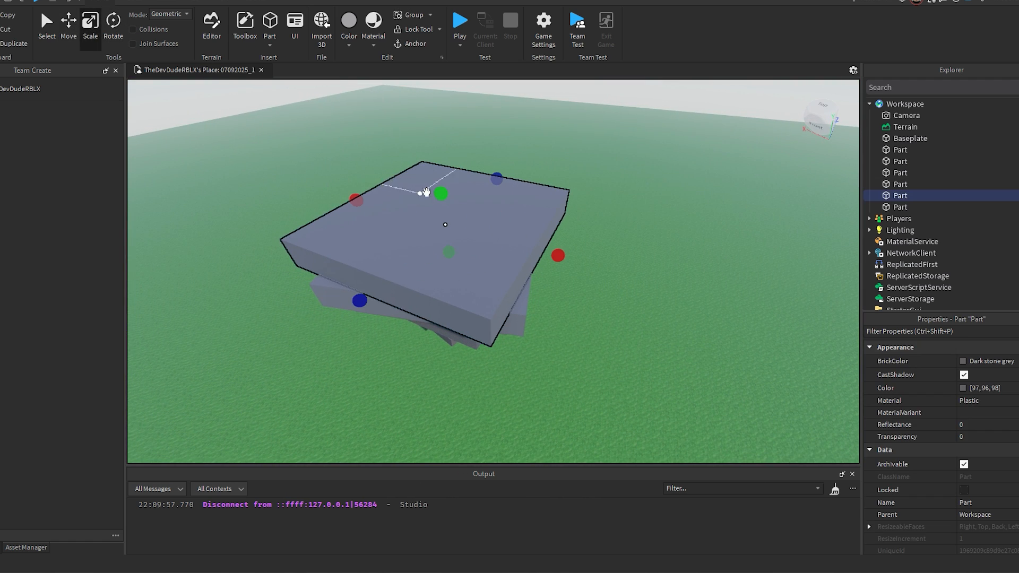
{"action": "left_click_drag", "start_coordinate": [442, 193], "coordinate": [442, 185], "text": "shift"}
{"action": "key", "text": "w"}
{"action": "right_click_drag", "start_coordinate": [597, 240], "coordinate": [597, 241]}
{"action": "key", "text": "s"}
{"action": "key", "text": "a"}
{"action": "right_click_drag", "start_coordinate": [568, 281], "coordinate": [581, 285]}
{"action": "left_click", "coordinate": [576, 290]}
Step: Set the rotation snap to 5° and rotate a lower slab of the floating stack about the vertical axis
{"action": "left_click", "coordinate": [113, 26]}
{"action": "key", "text": "w"}
{"action": "right_click_drag", "start_coordinate": [475, 237], "coordinate": [512, 328]}
{"action": "left_click", "coordinate": [464, 245]}
{"action": "key", "text": "a"}
{"action": "left_click", "coordinate": [142, 3]}
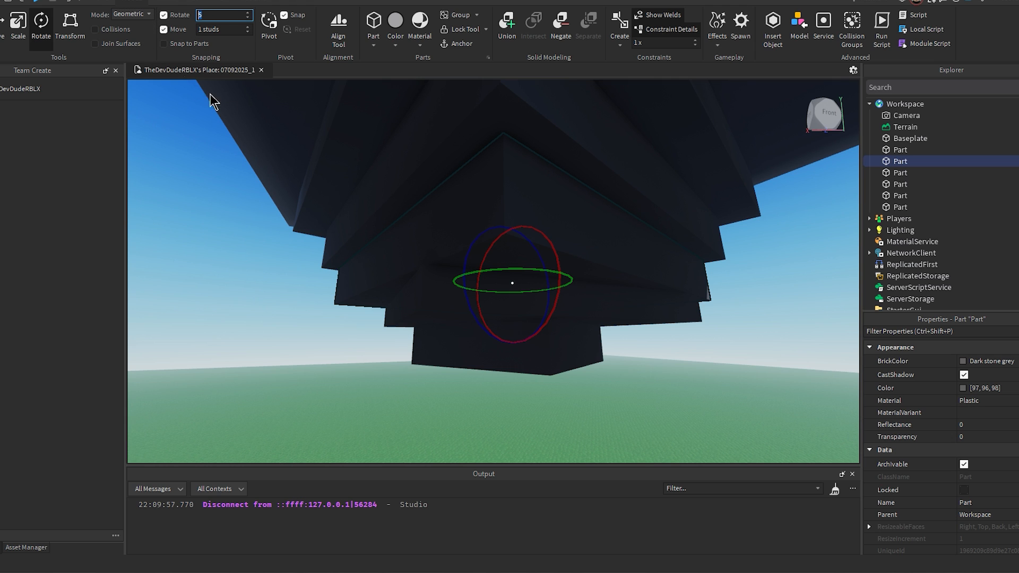
{"action": "left_click_drag", "start_coordinate": [514, 271], "coordinate": [518, 267]}
{"action": "key", "text": "d"}
{"action": "right_click_drag", "start_coordinate": [756, 279], "coordinate": [756, 279]}
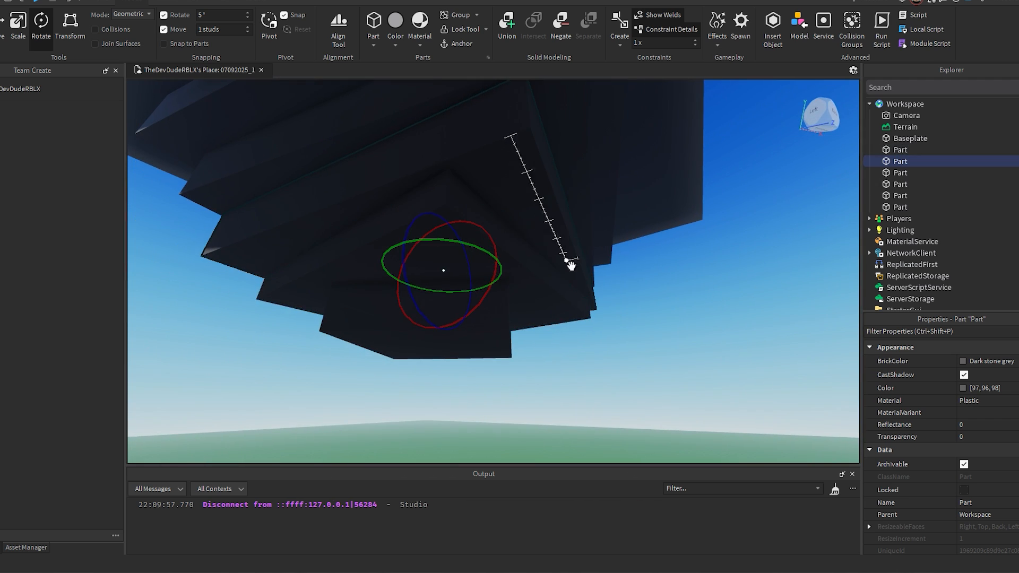
Step: Colour the floating island's top slab bright green, #40cf2a
{"action": "left_click", "coordinate": [506, 330]}
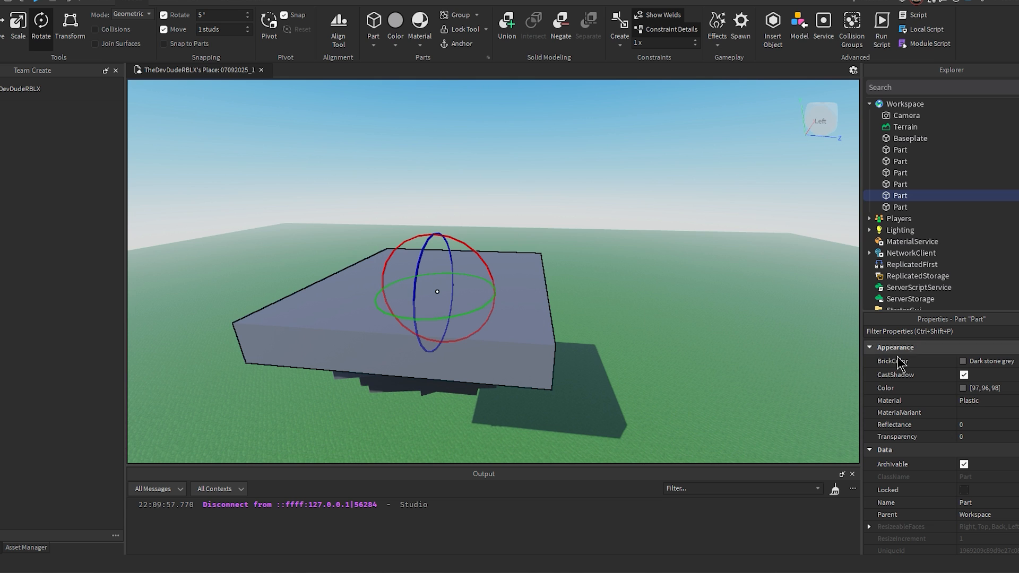
{"action": "left_click", "coordinate": [963, 389]}
{"action": "left_click", "coordinate": [578, 216]}
{"action": "left_click", "coordinate": [648, 201]}
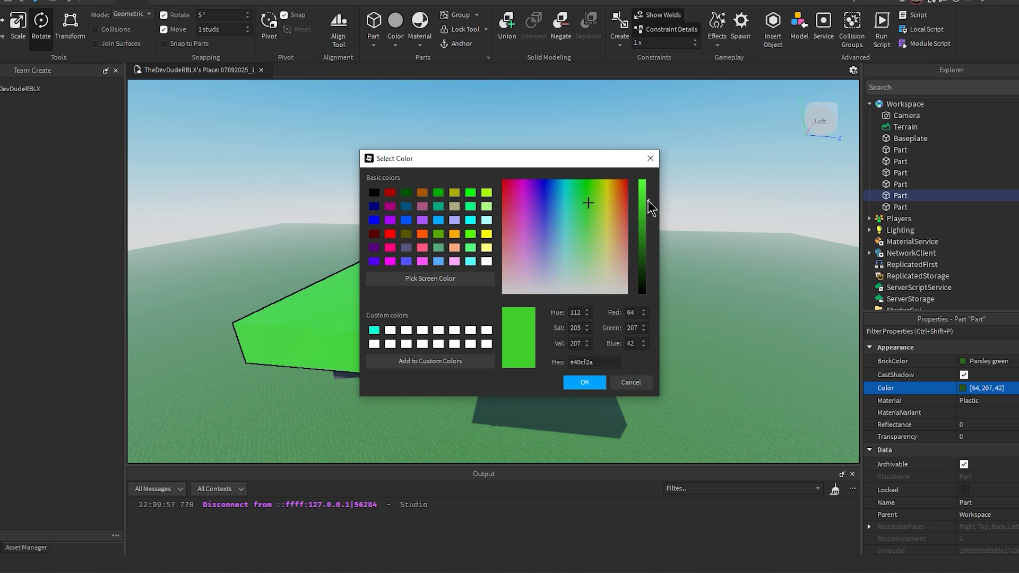
{"action": "left_click", "coordinate": [584, 383]}
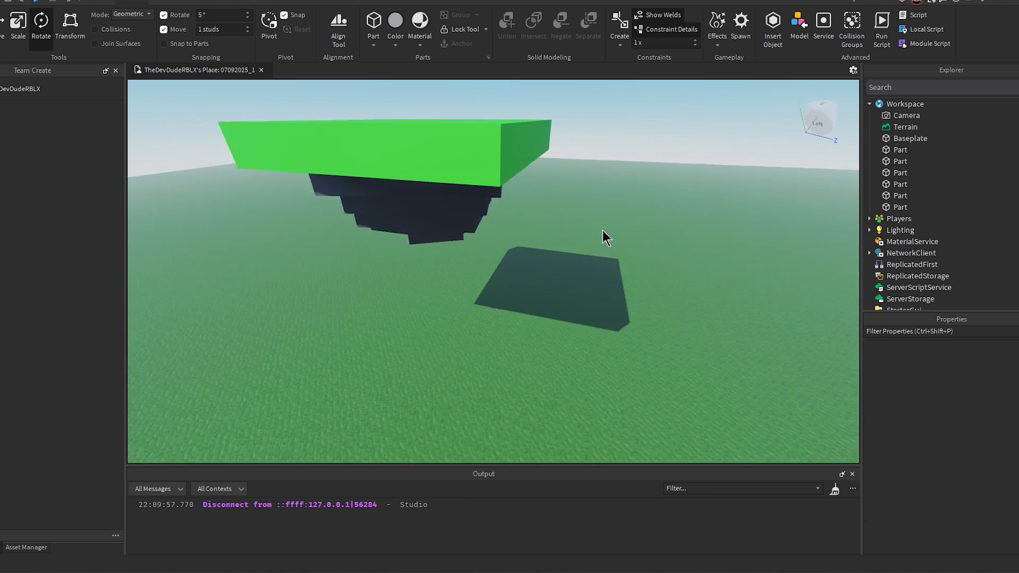
Step: Examine the green-topped island and the four-walled brick house on it from several sides and from above
{"action": "right_click_drag", "start_coordinate": [603, 231], "coordinate": [795, 186]}
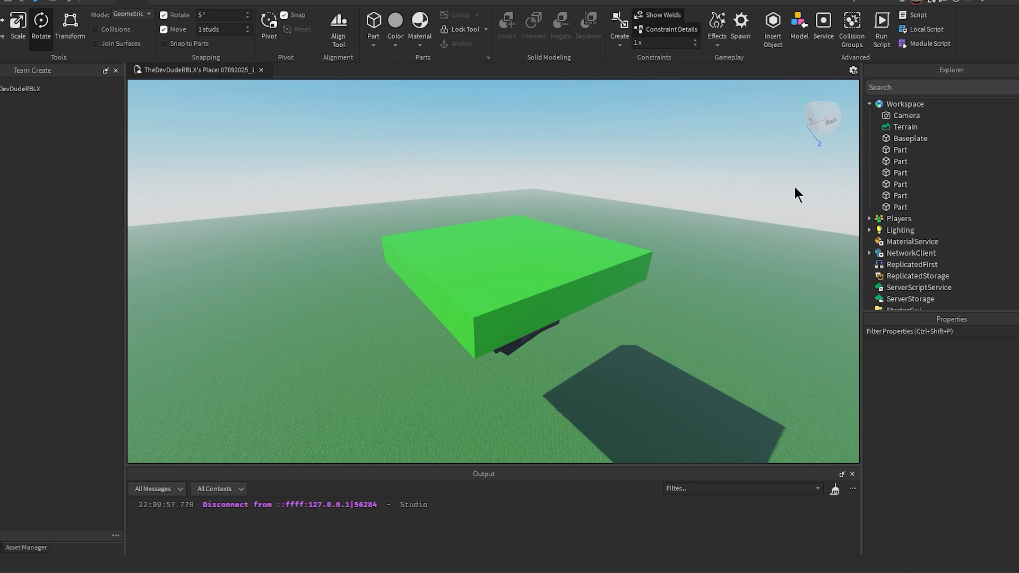
{"action": "right_click_drag", "start_coordinate": [649, 231], "coordinate": [638, 224]}
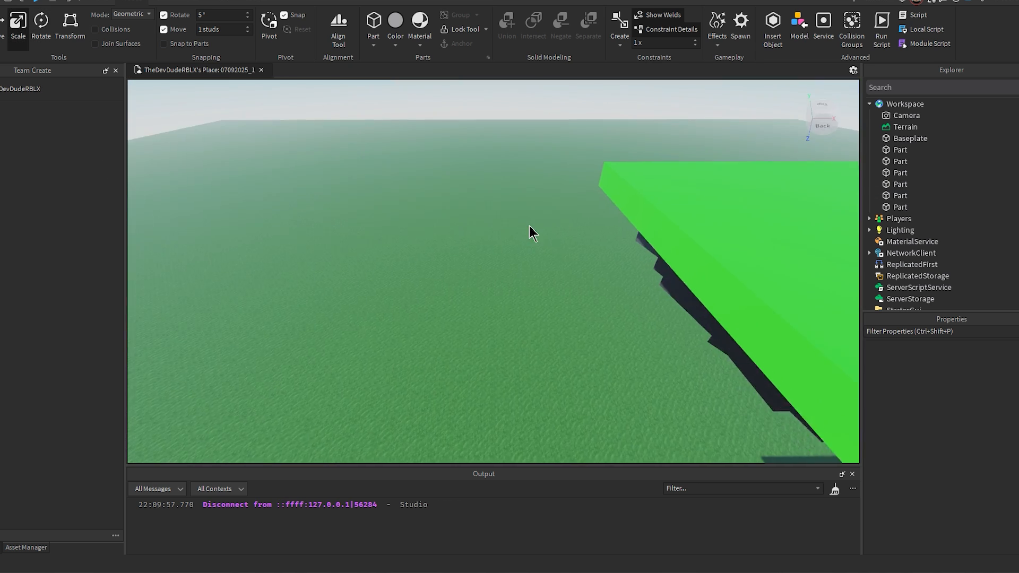
{"action": "mouse_move", "coordinate": [530, 225]}
{"action": "right_mouse_down"}
{"action": "mouse_move", "coordinate": [711, 205]}
{"action": "mouse_move", "coordinate": [502, 308]}
{"action": "mouse_move", "coordinate": [534, 230]}
{"action": "right_mouse_up"}
{"action": "key", "text": "s"}
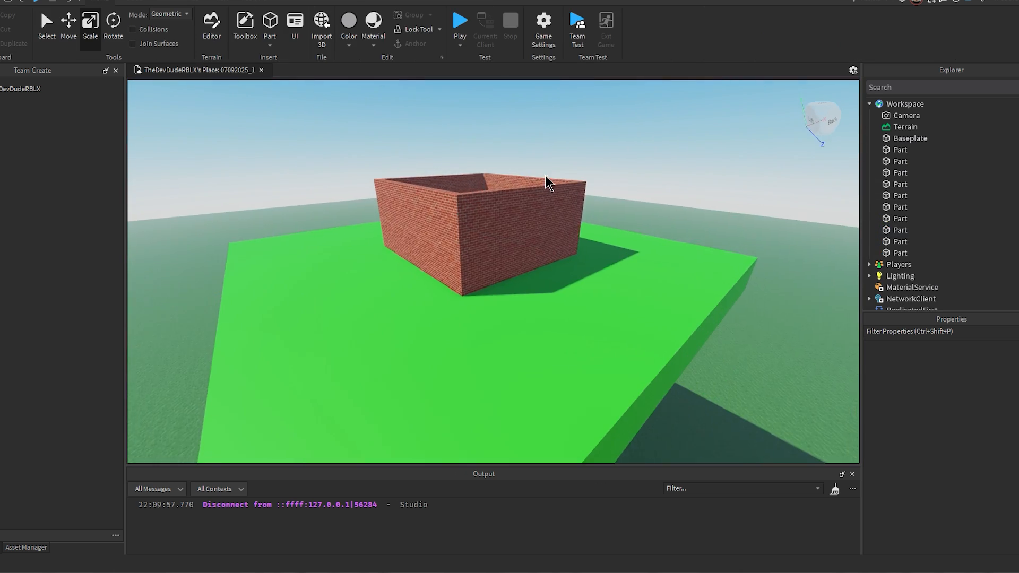
{"action": "right_click_drag", "start_coordinate": [546, 175], "coordinate": [698, 200]}
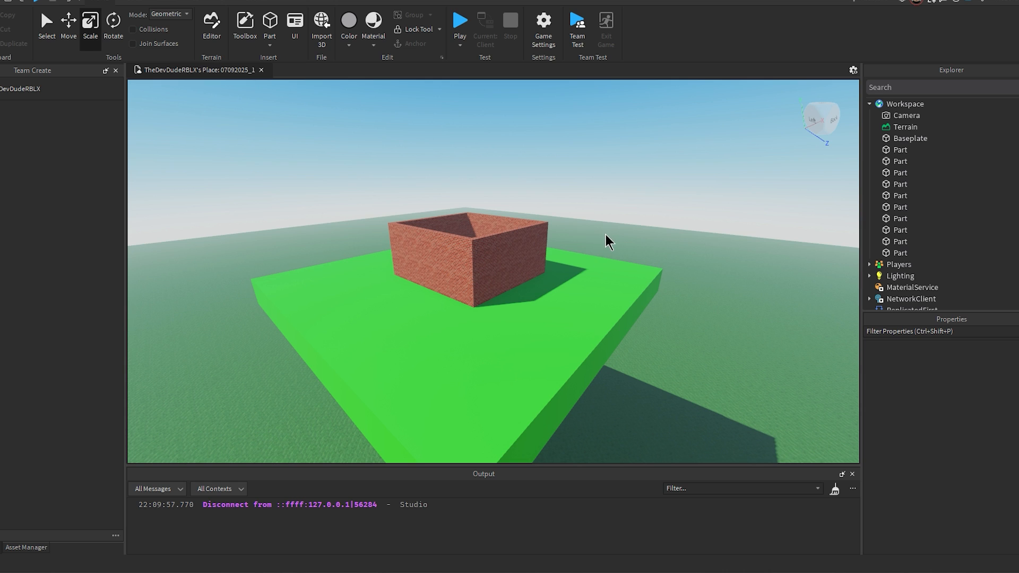
{"action": "right_click_drag", "start_coordinate": [606, 235], "coordinate": [607, 229]}
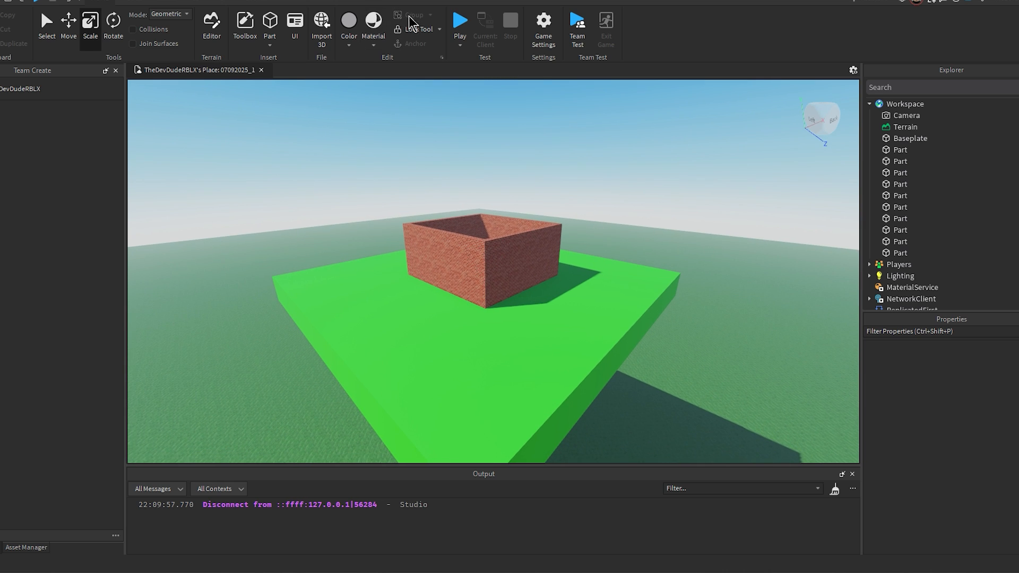
{"action": "key", "text": "w"}
{"action": "key", "text": "d"}
{"action": "right_click_drag", "start_coordinate": [616, 219], "coordinate": [617, 221]}
{"action": "key", "text": "d"}
{"action": "key", "text": "a"}
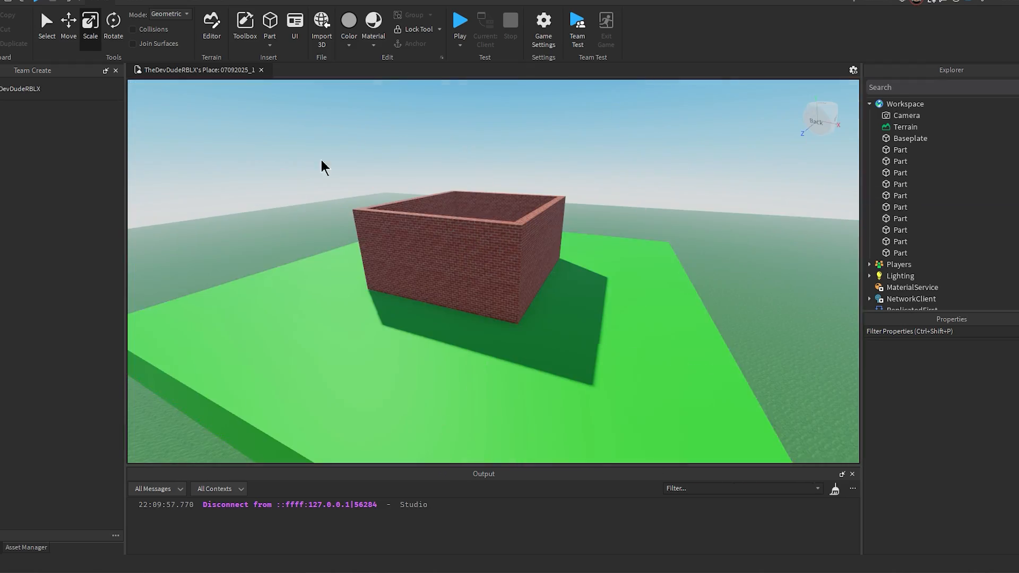
{"action": "scroll", "coordinate": [551, 183], "scroll_direction": "up", "scroll_amount": 4}
{"action": "right_click_drag", "start_coordinate": [551, 183], "coordinate": [551, 183]}
{"action": "scroll", "coordinate": [551, 183], "scroll_direction": "down", "scroll_amount": 5}
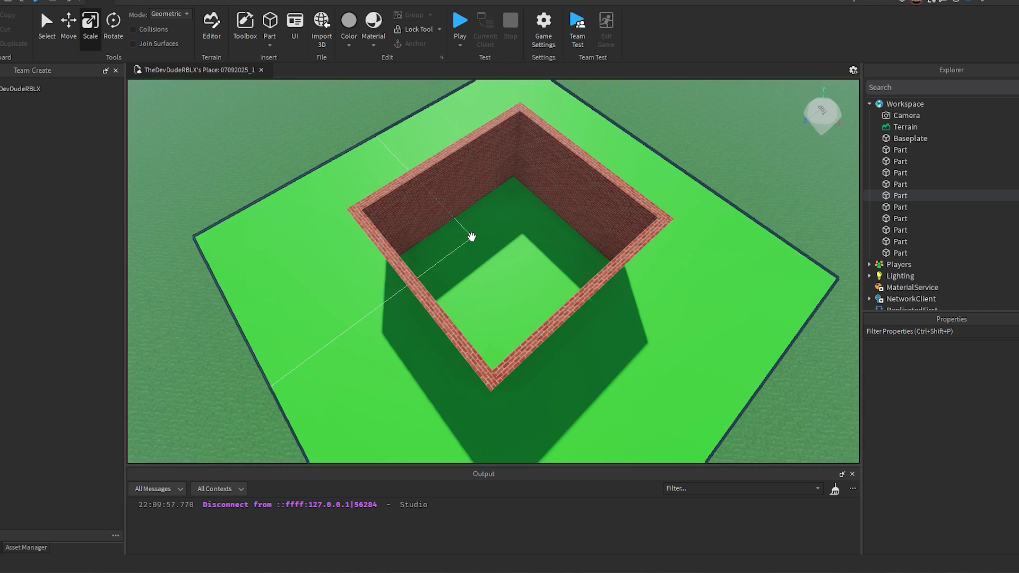
{"action": "right_click_drag", "start_coordinate": [612, 249], "coordinate": [613, 249]}
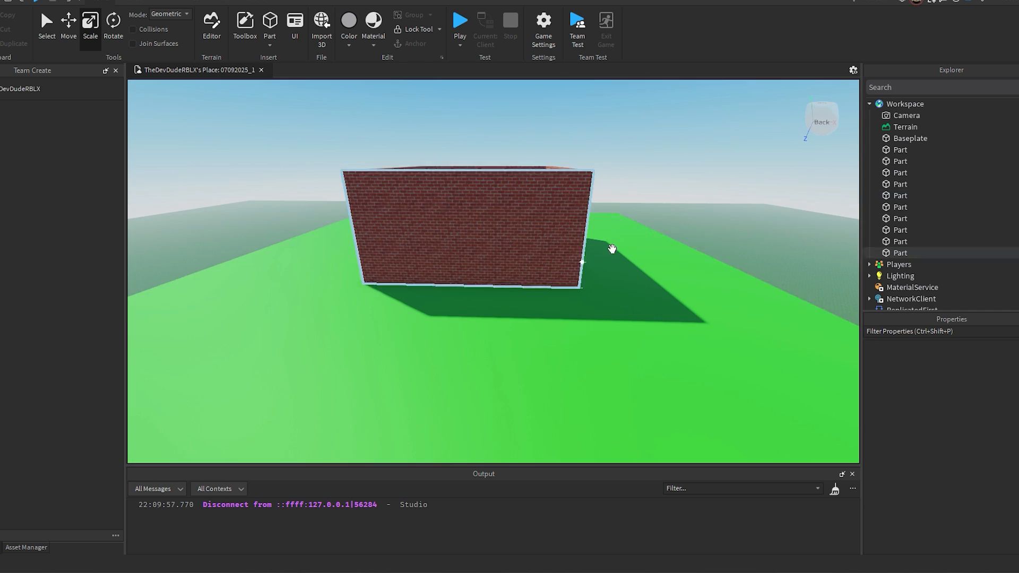
Step: Duplicate the front brick wall and scale the copy narrower from both sides and shorter, to doorway size
{"action": "left_click", "coordinate": [500, 205]}
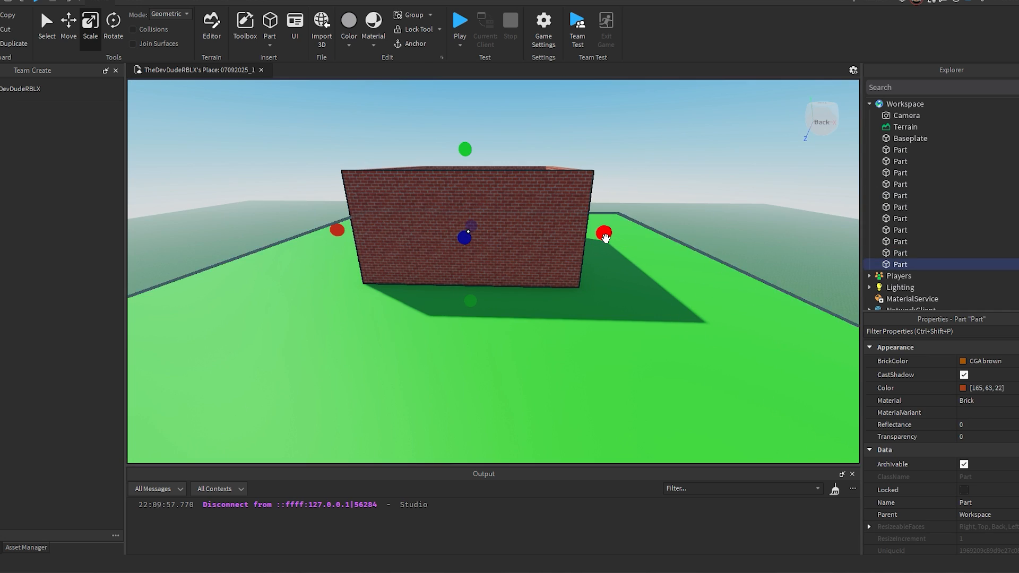
{"action": "left_click_drag", "start_coordinate": [591, 246], "coordinate": [522, 245]}
{"action": "left_click_drag", "start_coordinate": [337, 232], "coordinate": [417, 232]}
{"action": "key", "text": "w"}
{"action": "left_click_drag", "start_coordinate": [465, 150], "coordinate": [475, 182]}
Step: Scale the doorway-sized block deeper, to 4 studs, so it extends through the front wall
{"action": "right_click_drag", "start_coordinate": [537, 212], "coordinate": [576, 241]}
{"action": "key", "text": "s"}
{"action": "key", "text": "w"}
{"action": "key", "text": "w"}
{"action": "left_click_drag", "start_coordinate": [464, 276], "coordinate": [450, 279]}
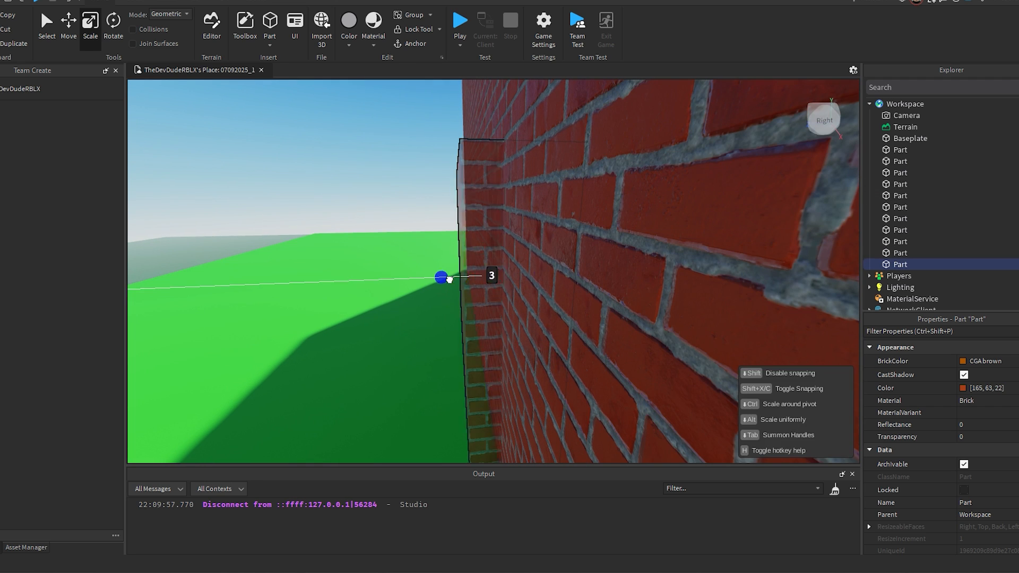
{"action": "left_click_drag", "start_coordinate": [563, 275], "coordinate": [566, 275]}
{"action": "key", "text": "s"}
{"action": "right_click_drag", "start_coordinate": [583, 279], "coordinate": [512, 301]}
Step: Examine how the doorway-sized block sits in the front wall from the front and from an angle
{"action": "key", "text": "a"}
{"action": "key", "text": "a"}
{"action": "key", "text": "a"}
{"action": "key", "text": "s"}
{"action": "key", "text": "a"}
{"action": "key", "text": "a"}
{"action": "key", "text": "s"}
{"action": "key", "text": "s"}
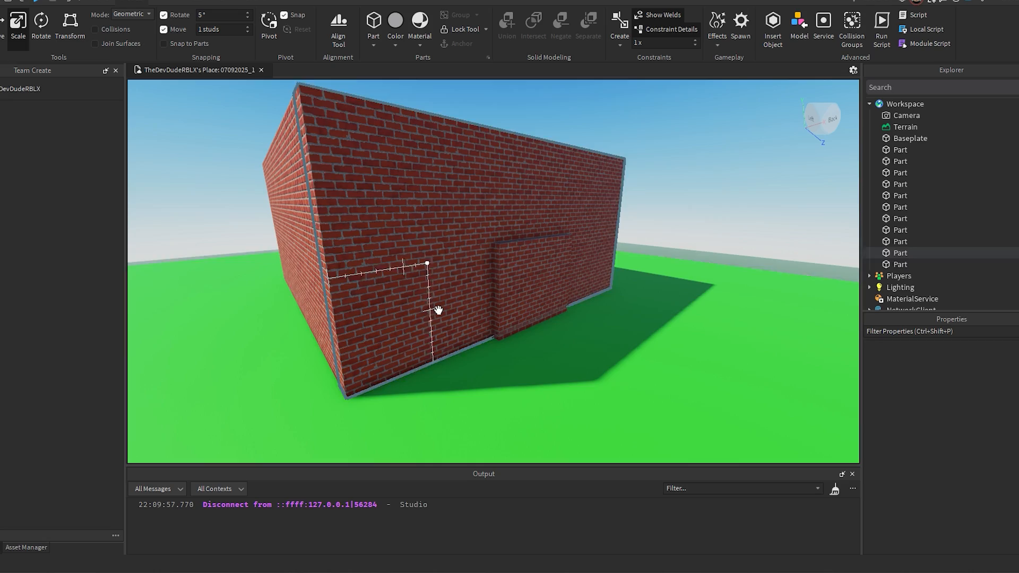
{"action": "key", "text": "s"}
{"action": "key", "text": "w"}
{"action": "right_click_drag", "start_coordinate": [626, 230], "coordinate": [582, 269]}
{"action": "key", "text": "d"}
{"action": "key", "text": "a"}
{"action": "right_click_drag", "start_coordinate": [422, 215], "coordinate": [628, 279]}
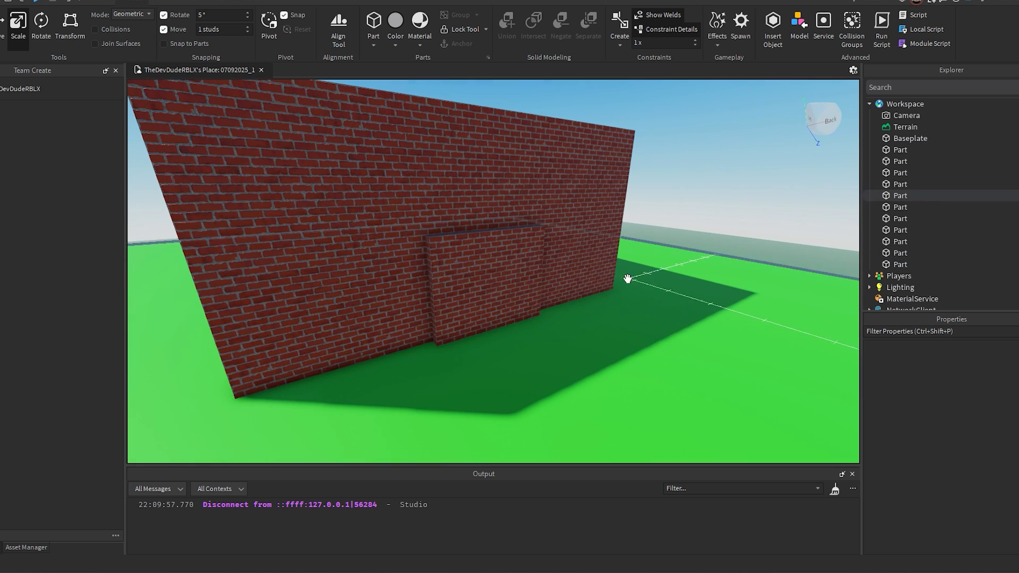
Step: Negate the doorway-sized block in the front wall
{"action": "left_click", "coordinate": [498, 251]}
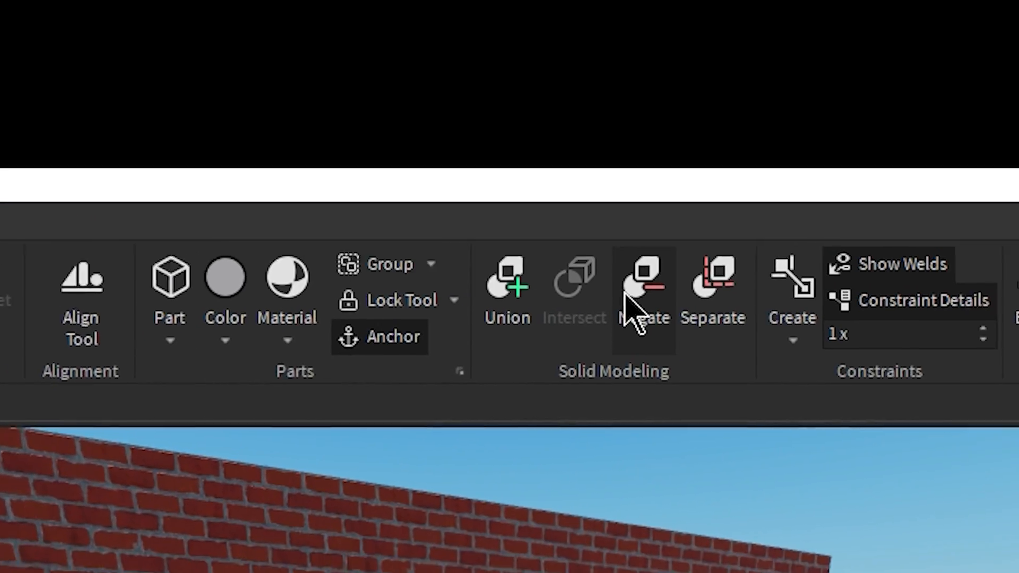
{"action": "left_click", "coordinate": [632, 296]}
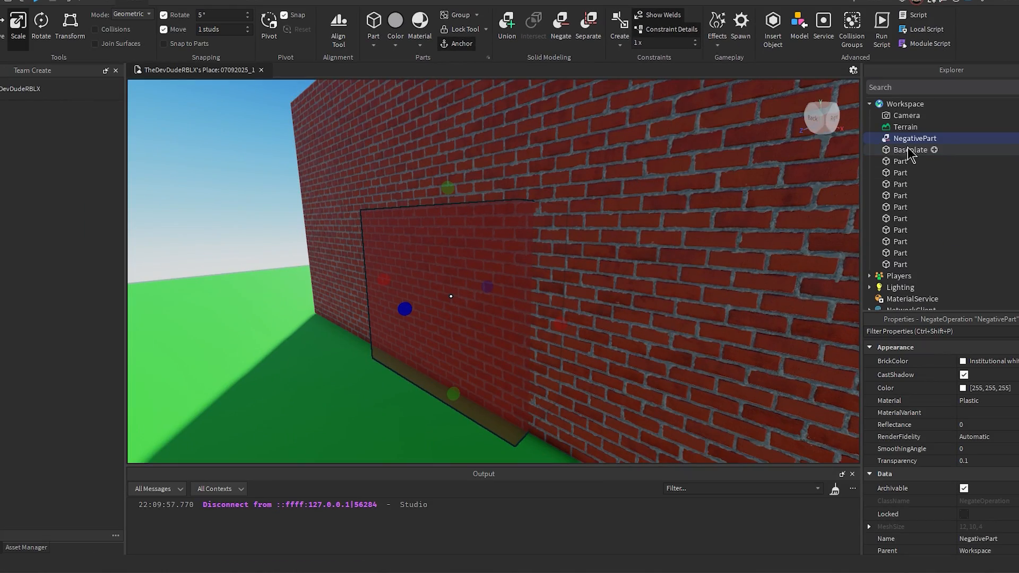
{"action": "key", "text": "a"}
{"action": "right_click_drag", "start_coordinate": [549, 271], "coordinate": [557, 272]}
{"action": "key", "text": "s"}
{"action": "right_click_drag", "start_coordinate": [641, 220], "coordinate": [642, 221]}
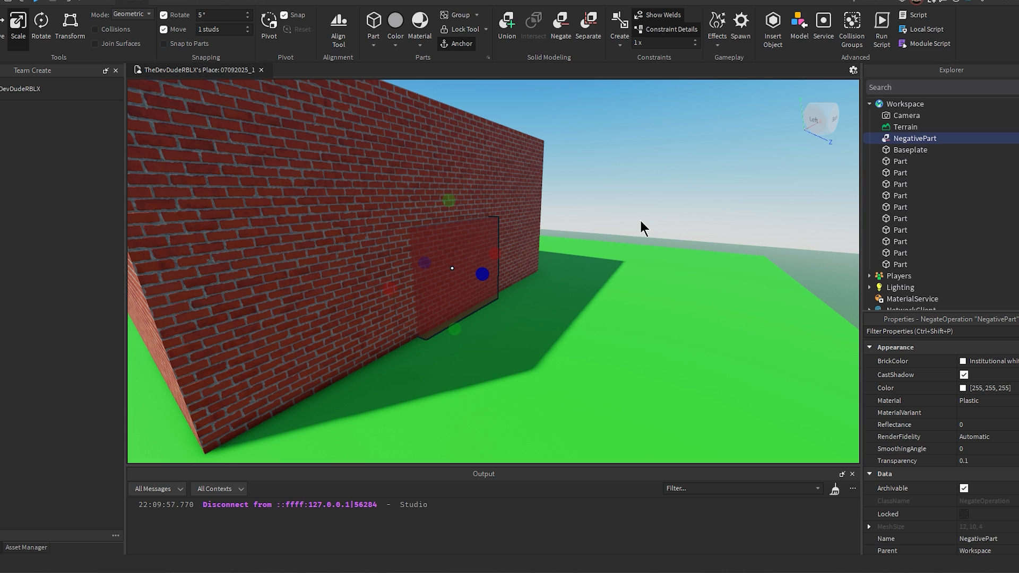
Step: Union the negated block with the front brick wall to cut the doorway opening
{"action": "left_click", "coordinate": [641, 221]}
{"action": "key", "text": "d"}
{"action": "right_click_drag", "start_coordinate": [641, 220], "coordinate": [670, 220]}
{"action": "key", "text": "w"}
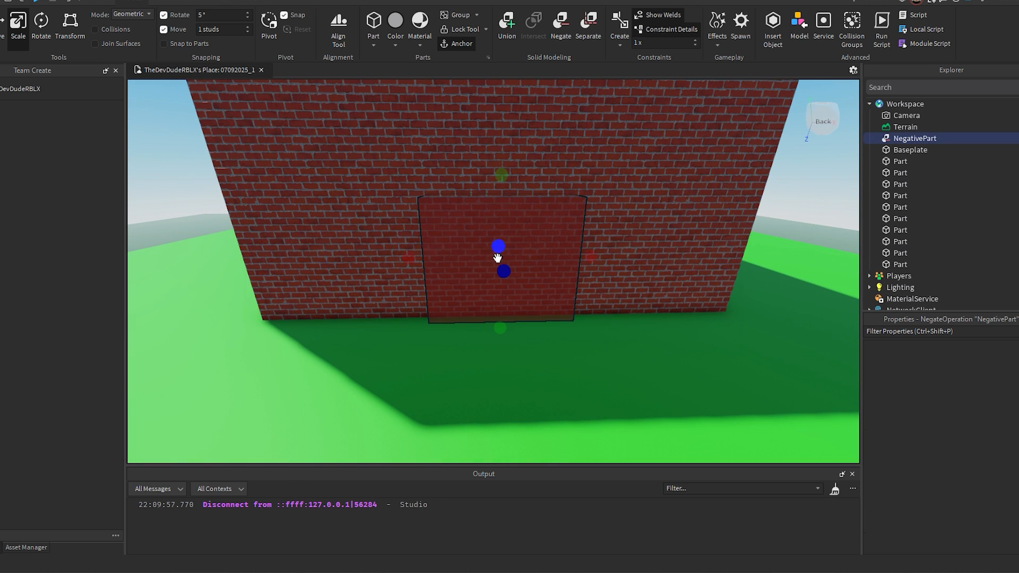
{"action": "key", "text": "a"}
{"action": "right_click_drag", "start_coordinate": [661, 267], "coordinate": [662, 267]}
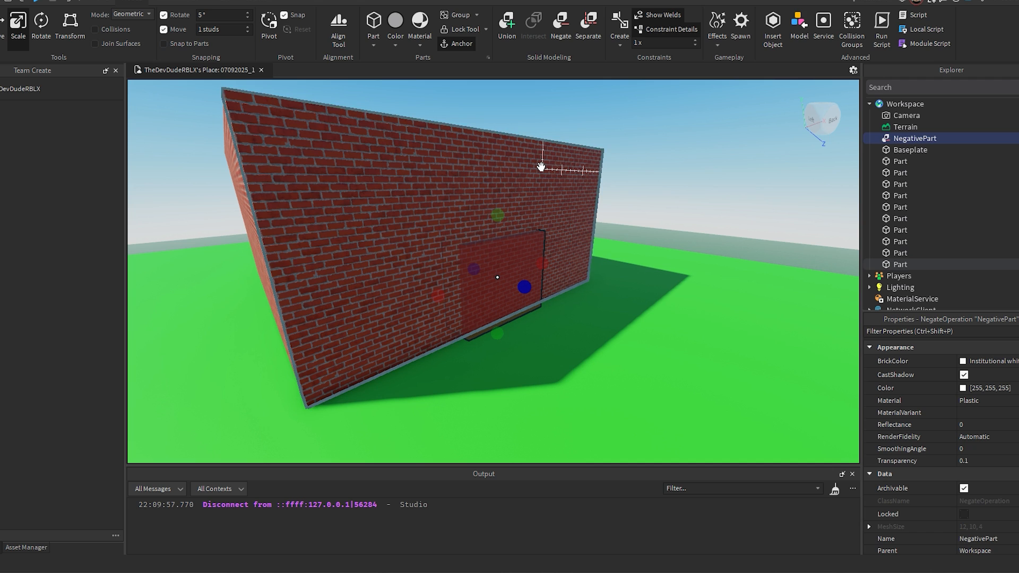
{"action": "left_click", "coordinate": [559, 178], "text": "shift"}
{"action": "key", "text": "a"}
{"action": "right_click_drag", "start_coordinate": [644, 236], "coordinate": [643, 238]}
{"action": "key", "text": "s"}
{"action": "key", "text": "d"}
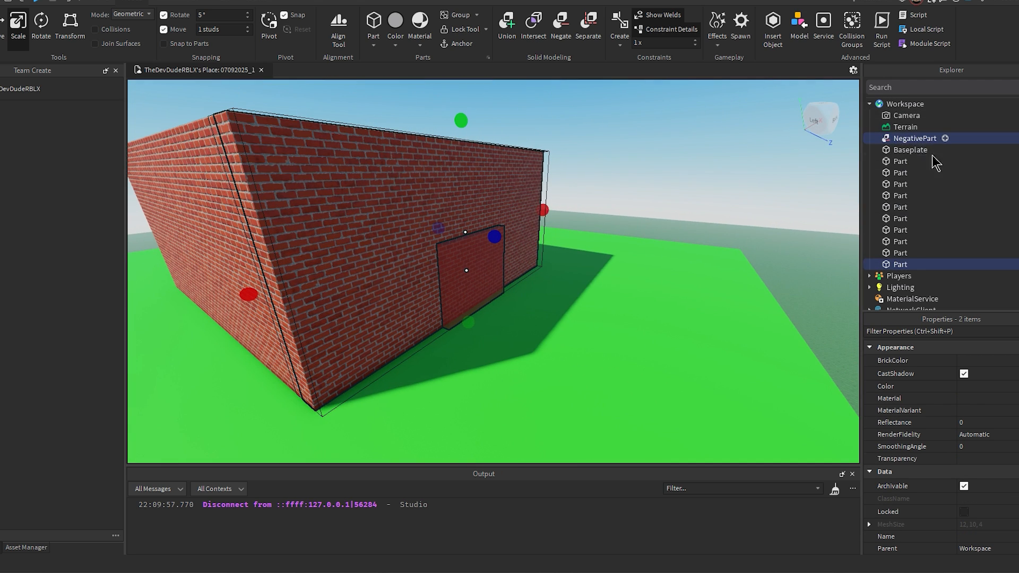
{"action": "right_click_drag", "start_coordinate": [670, 169], "coordinate": [669, 170]}
{"action": "key", "text": "w"}
{"action": "key", "text": "d"}
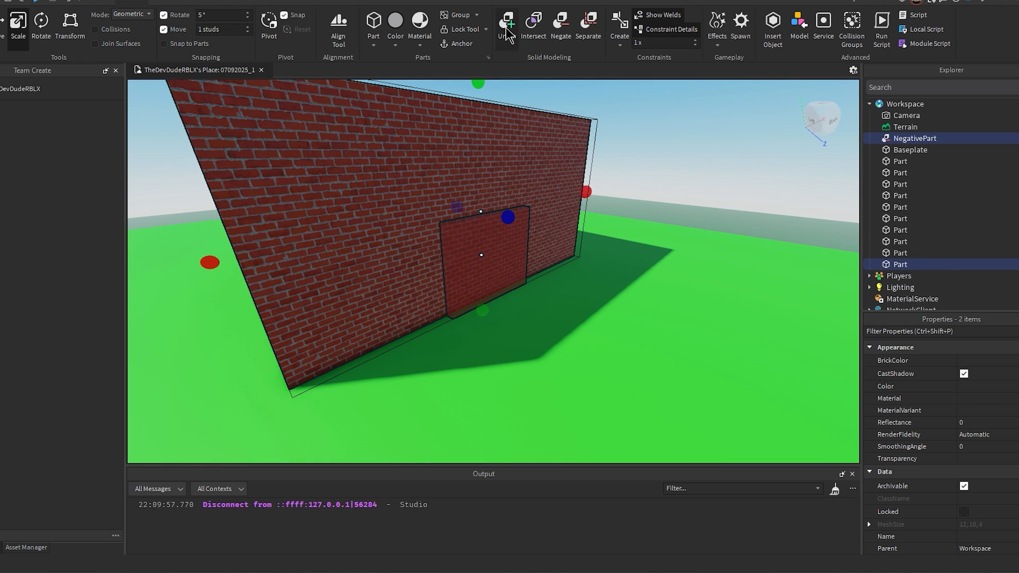
{"action": "left_click", "coordinate": [511, 29]}
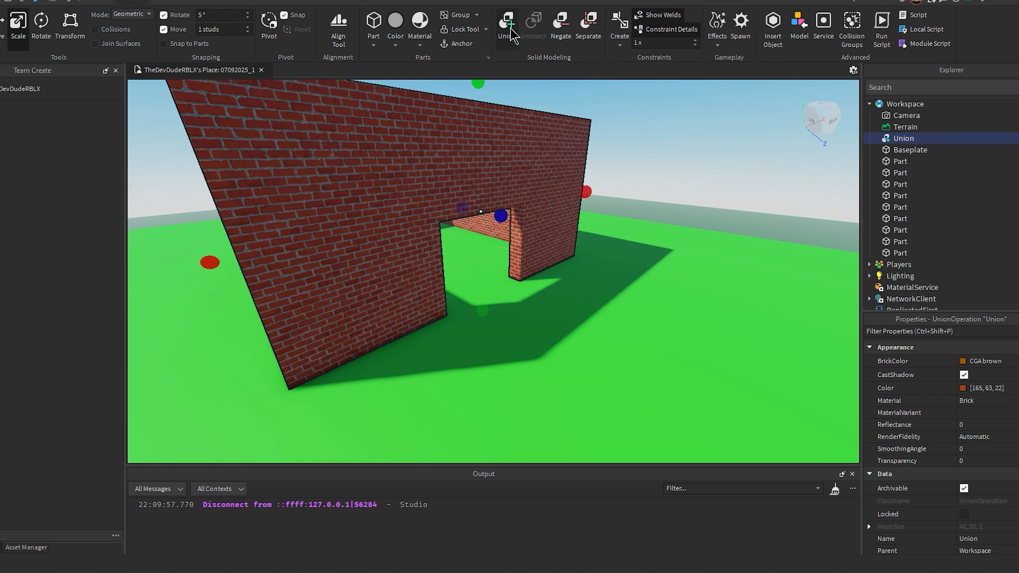
Step: Examine the doorway cut into the front wall from outside
{"action": "key", "text": "d"}
{"action": "left_click", "coordinate": [666, 155]}
{"action": "key", "text": "d"}
{"action": "right_click_drag", "start_coordinate": [665, 155], "coordinate": [666, 155]}
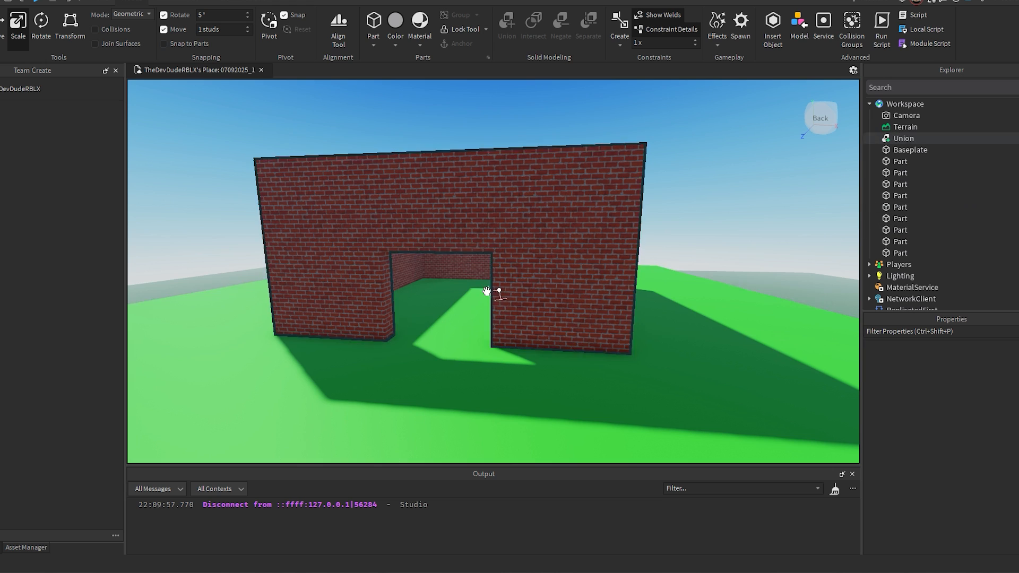
{"action": "right_click_drag", "start_coordinate": [485, 289], "coordinate": [515, 260]}
{"action": "key", "text": "w"}
{"action": "key", "text": "a"}
{"action": "key", "text": "s"}
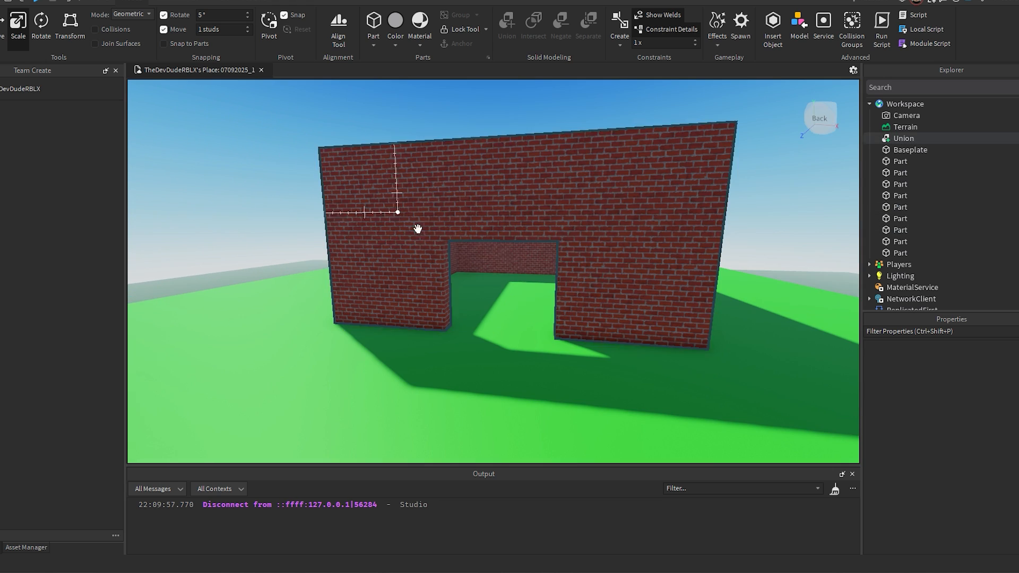
Step: Anchor the house parts including the doorway wall, and walk the character through the doorway in a play test
{"action": "left_click_drag", "start_coordinate": [315, 123], "coordinate": [699, 354]}
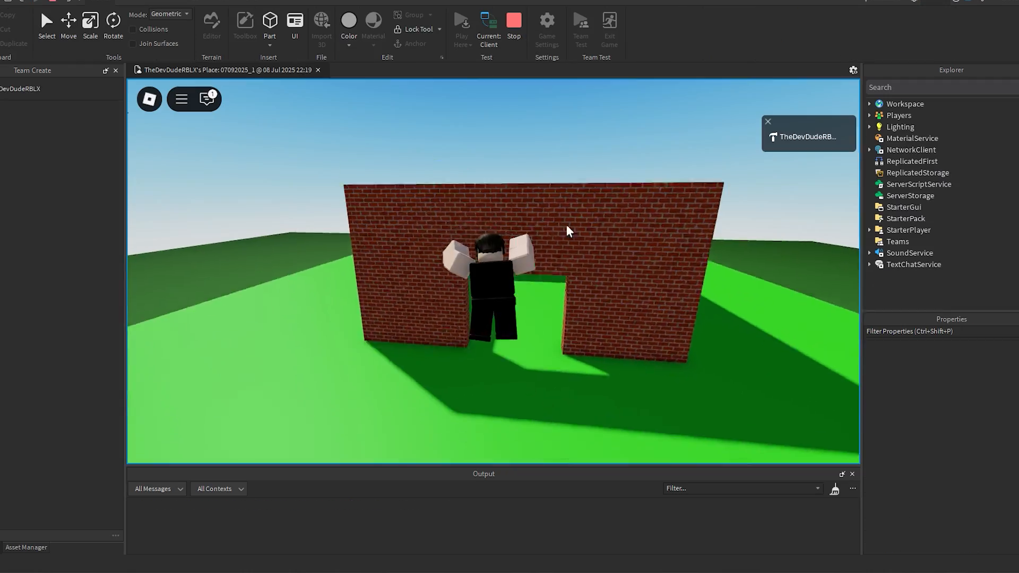
{"action": "key", "text": "w"}
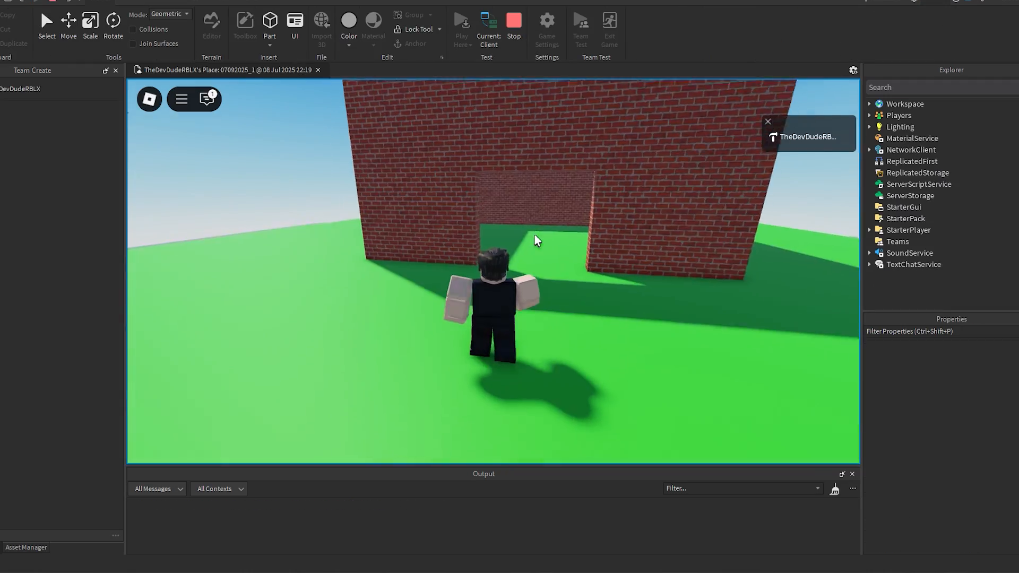
{"action": "key", "text": "a"}
{"action": "key", "text": "d"}
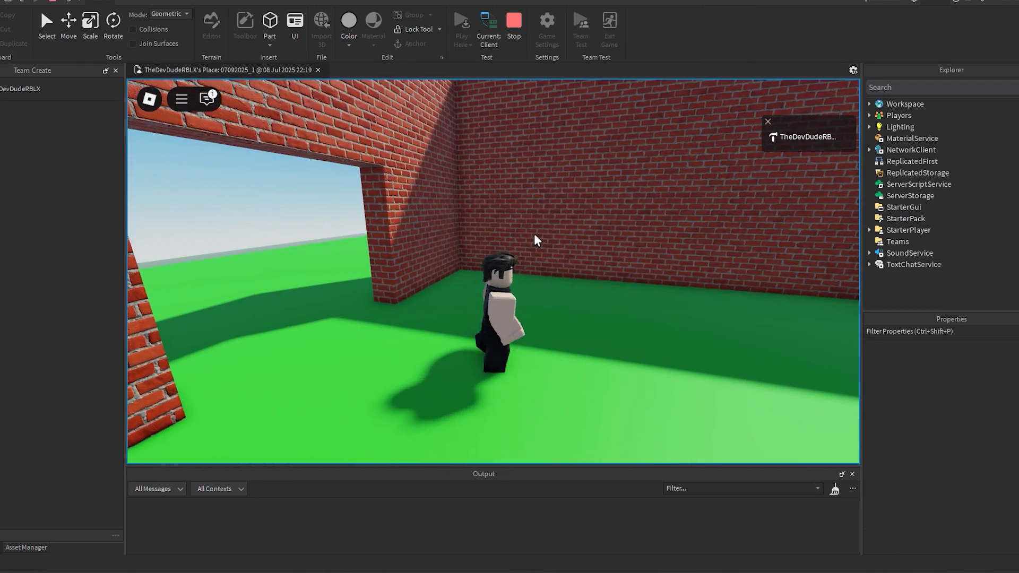
{"action": "right_click_drag", "start_coordinate": [535, 235], "coordinate": [535, 236]}
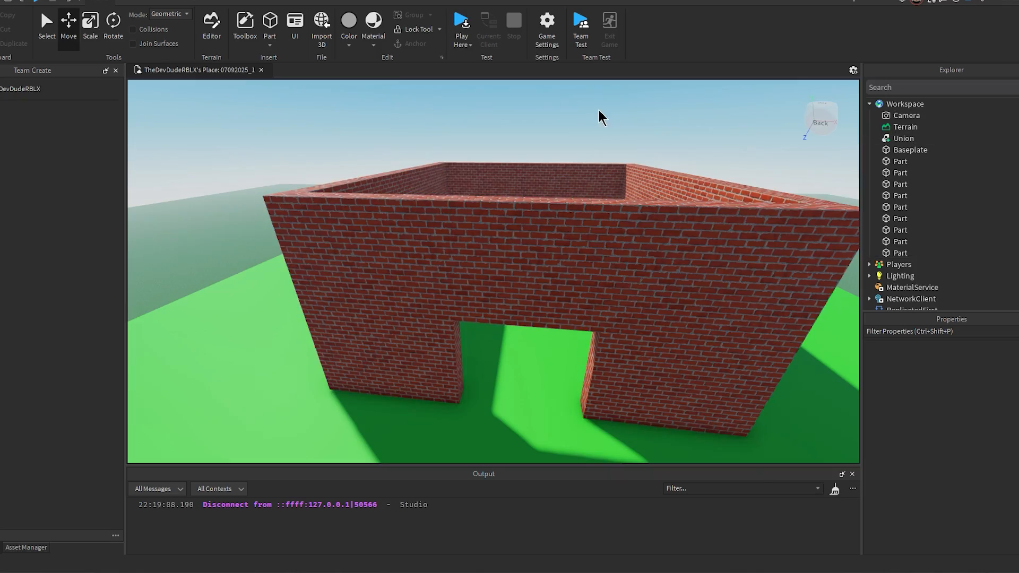
Step: Examine the house with its doorway from several sides and select the unioned front wall
{"action": "right_click_drag", "start_coordinate": [599, 110], "coordinate": [598, 110]}
{"action": "key", "text": "s"}
{"action": "key", "text": "a"}
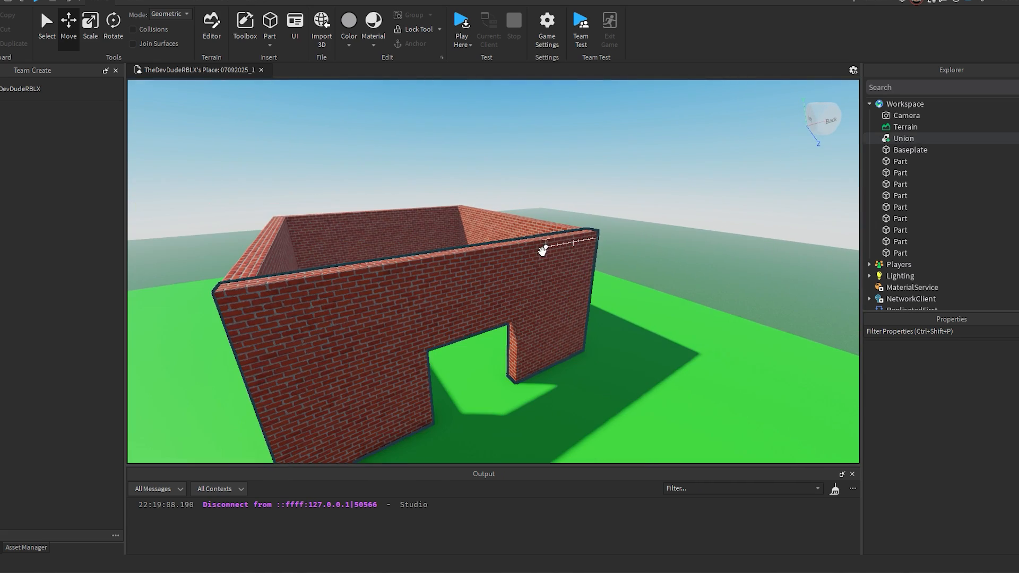
{"action": "key", "text": "s"}
{"action": "right_click_drag", "start_coordinate": [564, 257], "coordinate": [564, 266]}
{"action": "key", "text": "d"}
{"action": "key", "text": "s"}
{"action": "key", "text": "a"}
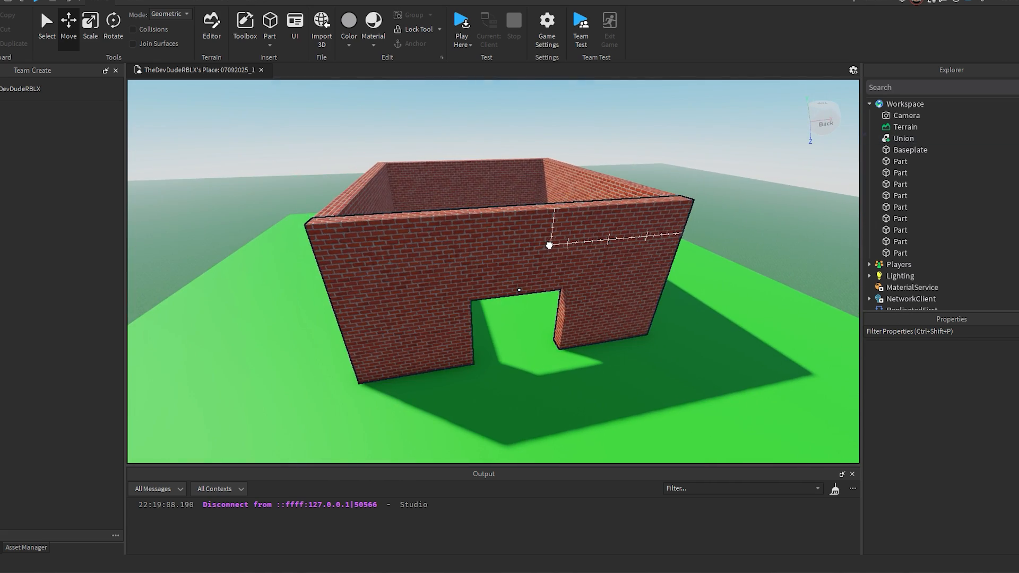
{"action": "left_click", "coordinate": [549, 245]}
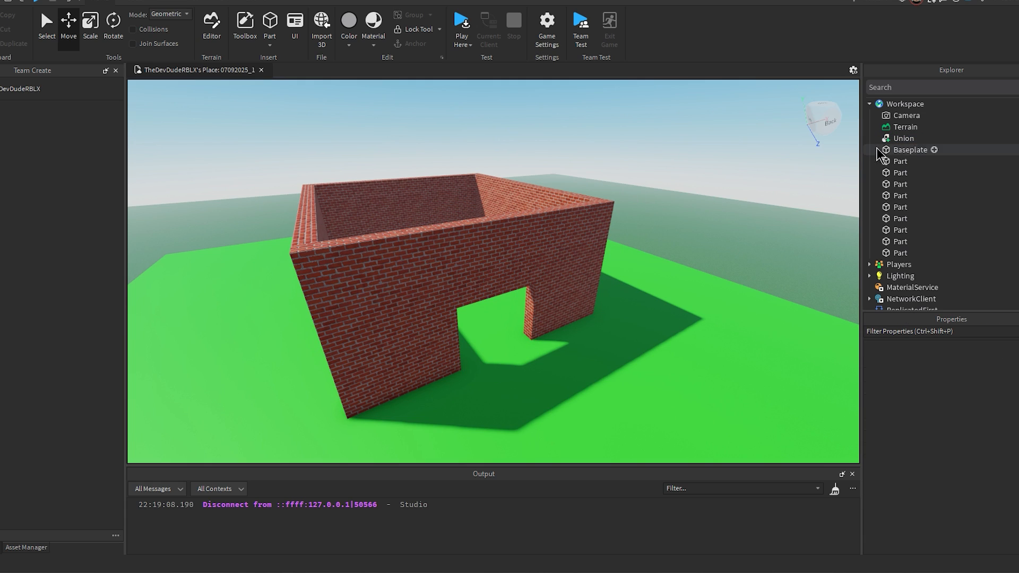
{"action": "left_click", "coordinate": [904, 138]}
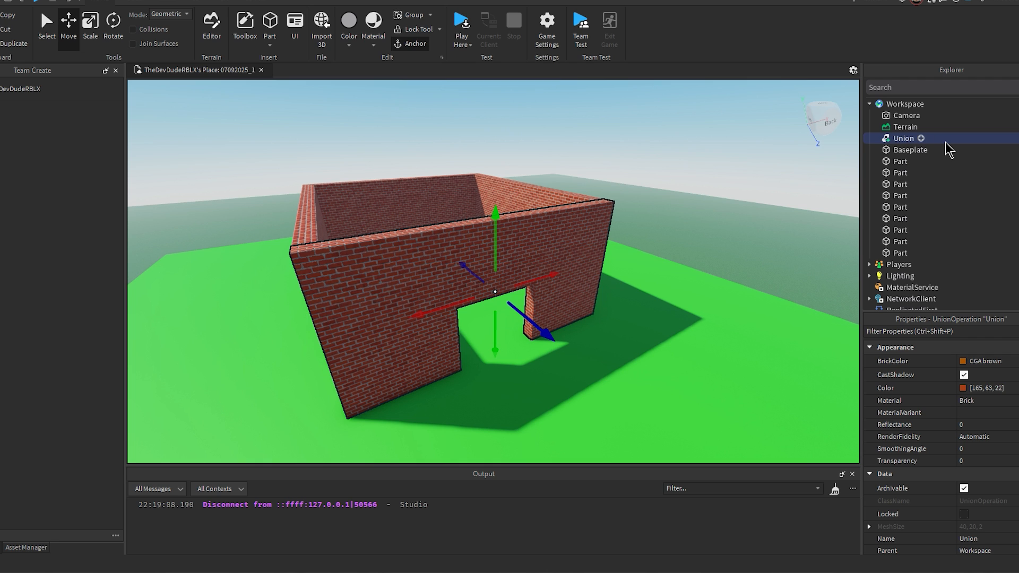
Step: Play test the place and walk the character away from the house toward the island's edge, facing the camera
{"action": "scroll", "coordinate": [628, 196], "scroll_direction": "down", "scroll_amount": 10}
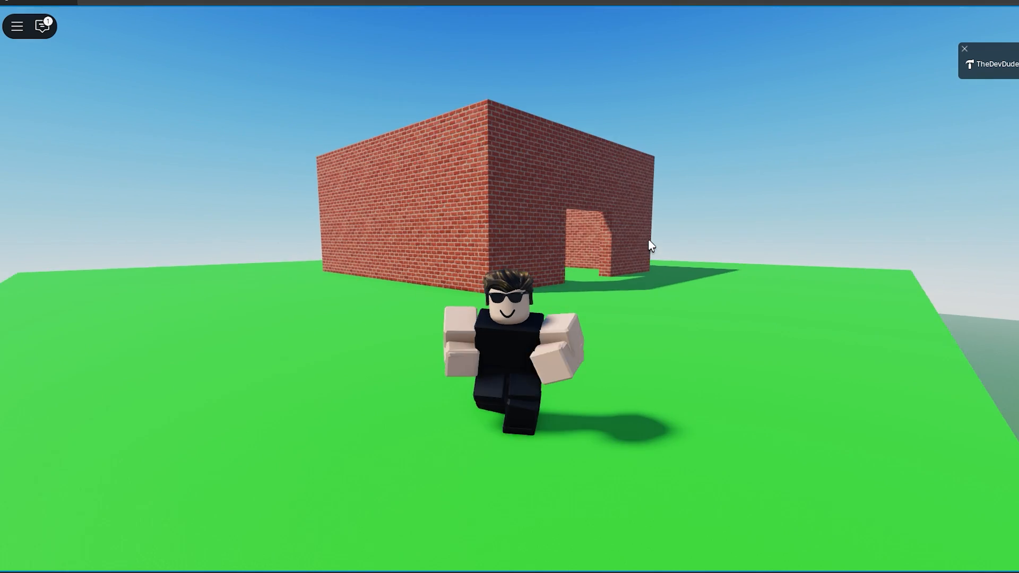
{"action": "key", "text": "s"}
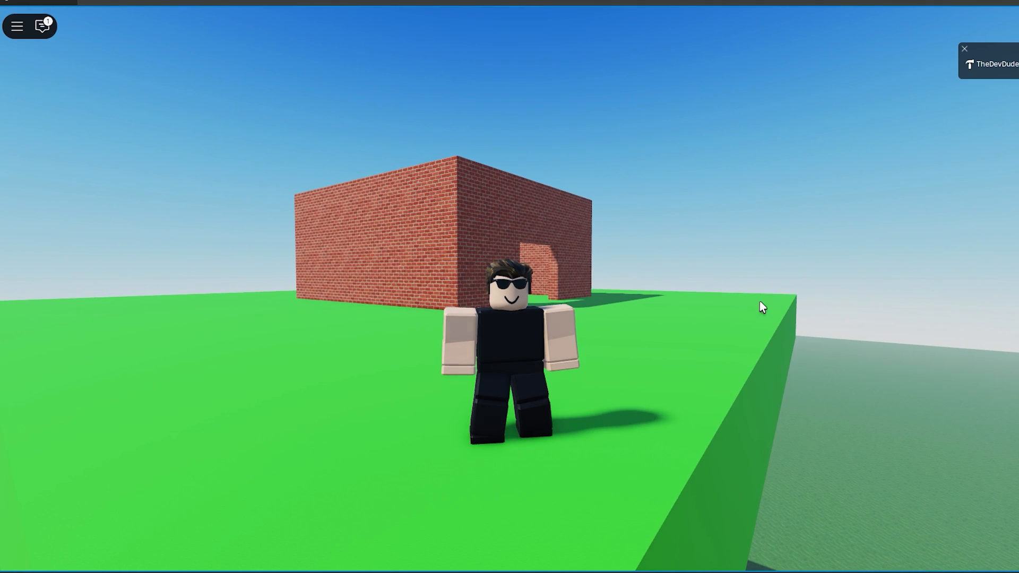
{"action": "right_click_drag", "start_coordinate": [759, 301], "coordinate": [708, 260]}
{"action": "key", "text": "w"}
{"action": "key", "text": "s"}
{"action": "scroll", "coordinate": [709, 260], "scroll_direction": "up", "scroll_amount": 3}
{"action": "right_click_drag", "start_coordinate": [775, 273], "coordinate": [768, 299]}
{"action": "key", "text": "s"}
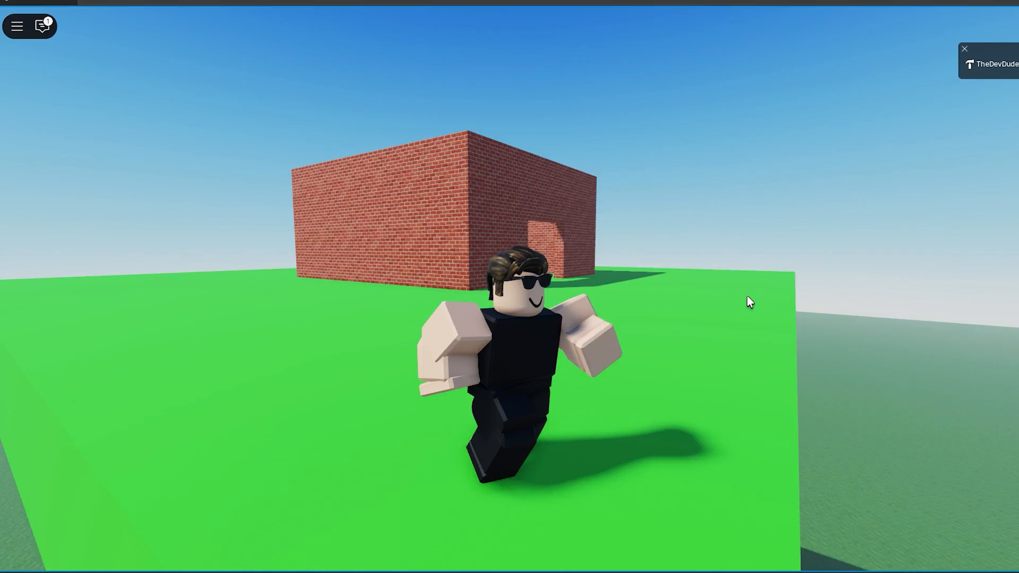
Step: View the character up close at the island's edge with the brick house and its doorway in the background
{"action": "right_click_drag", "start_coordinate": [746, 295], "coordinate": [747, 296]}
{"action": "key", "text": "space"}
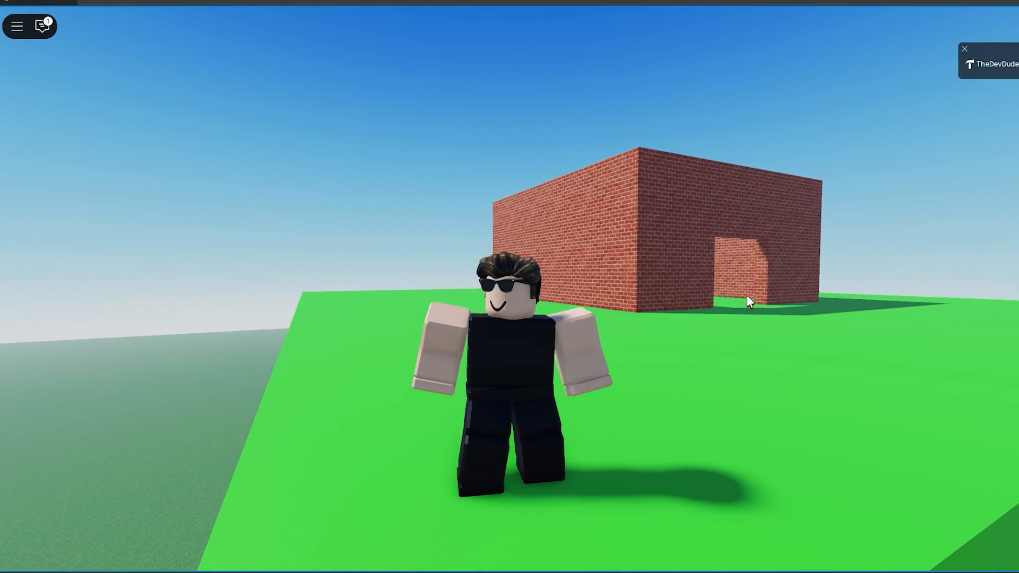
{"action": "key", "text": "s"}
{"action": "key", "text": "d"}
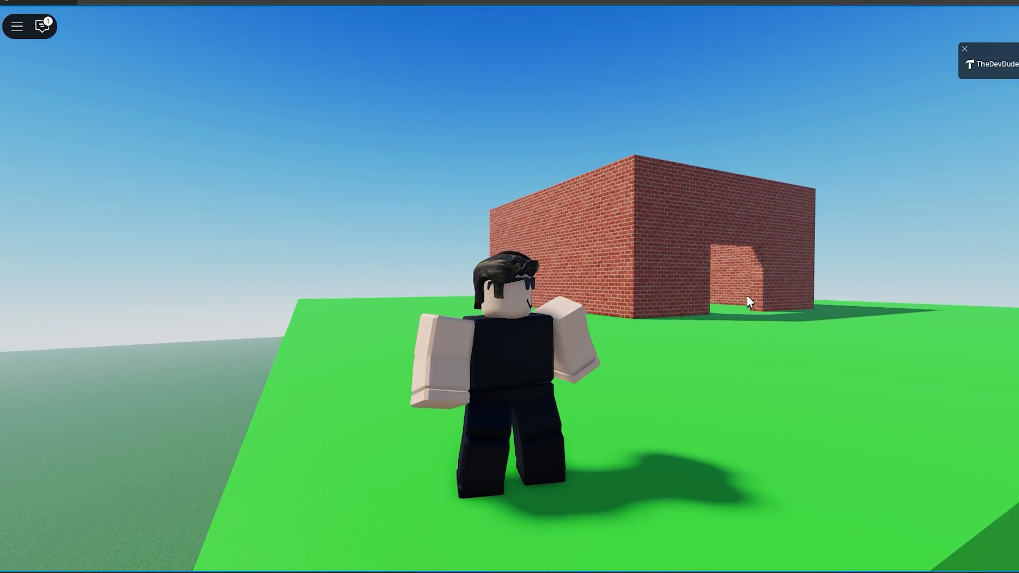
{"action": "right_click_drag", "start_coordinate": [747, 297], "coordinate": [747, 298]}
{"action": "key", "text": "s"}
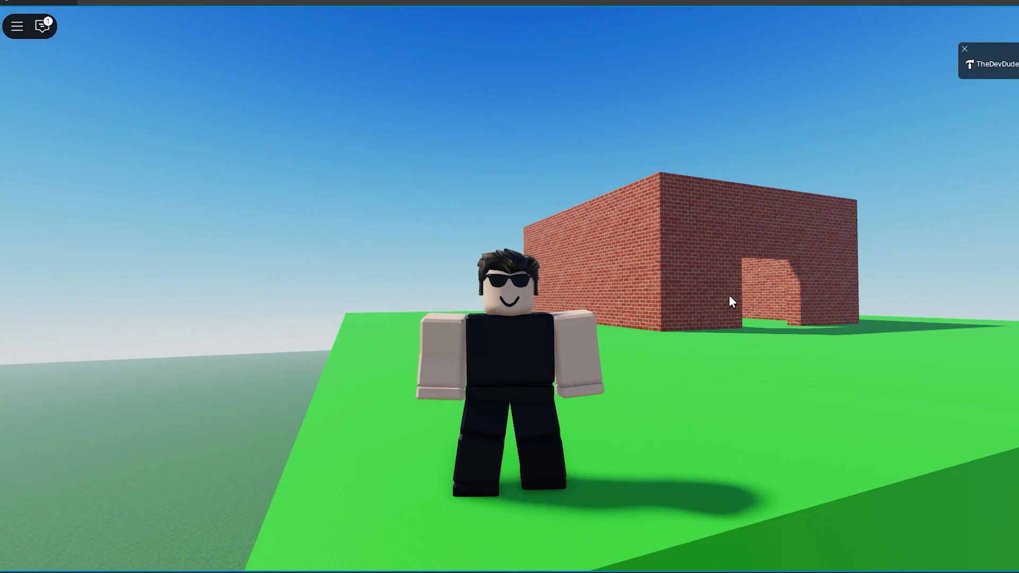
{"action": "key", "text": "s"}
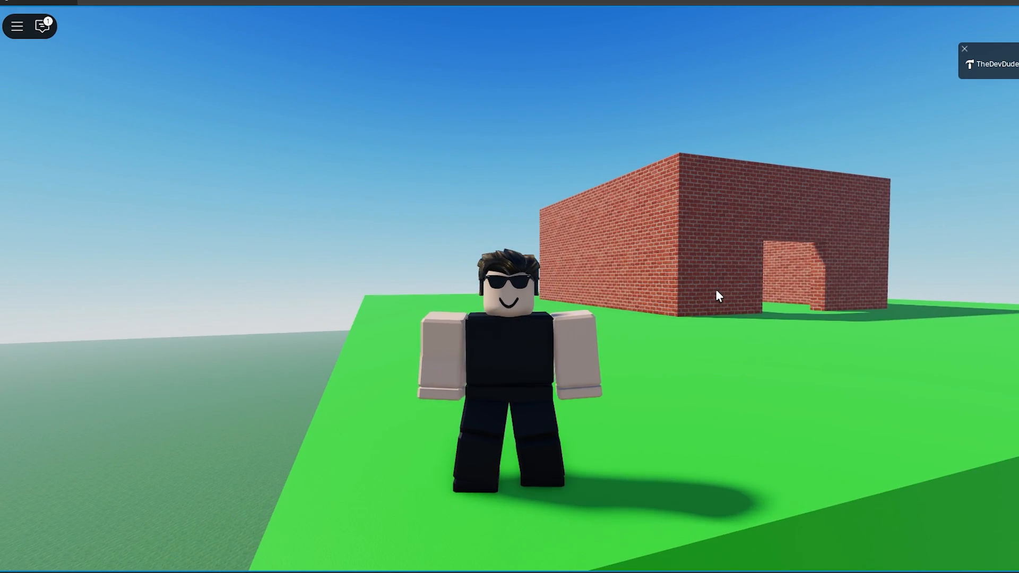
{"action": "scroll", "coordinate": [717, 291], "scroll_direction": "up", "scroll_amount": 1}
{"action": "right_click_drag", "start_coordinate": [717, 291], "coordinate": [716, 291]}
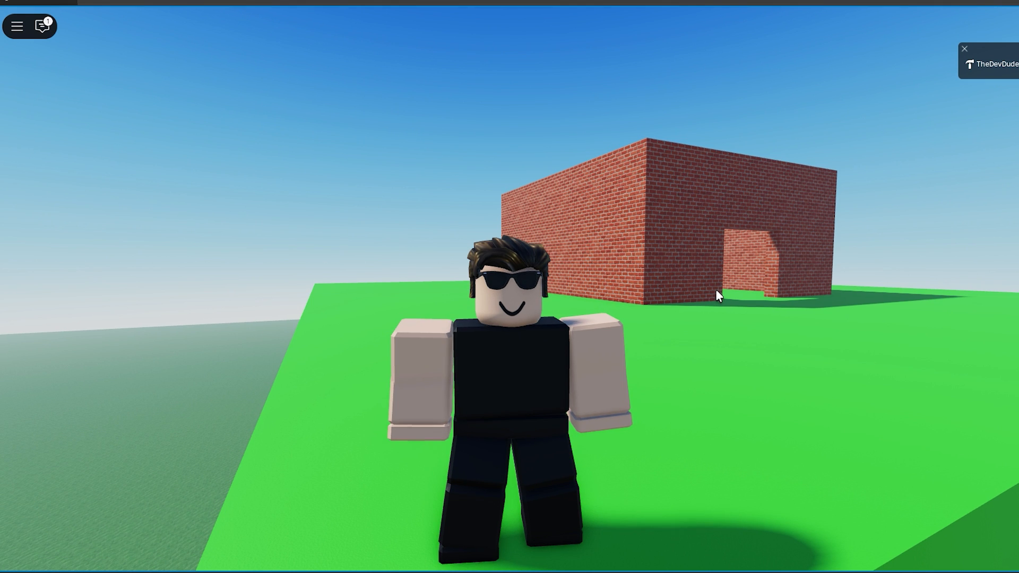
{"action": "scroll", "coordinate": [717, 291], "scroll_direction": "up", "scroll_amount": 2}
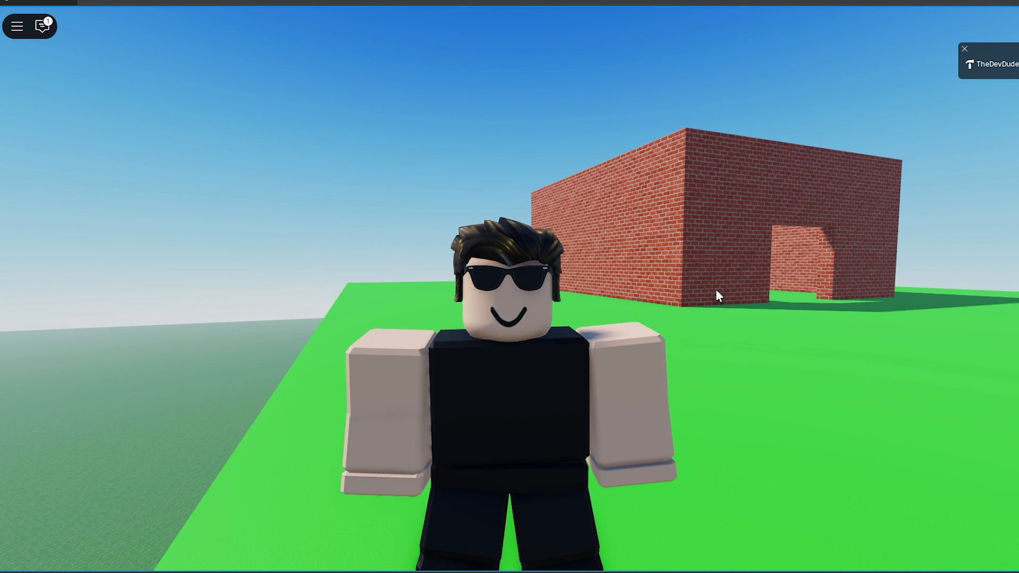